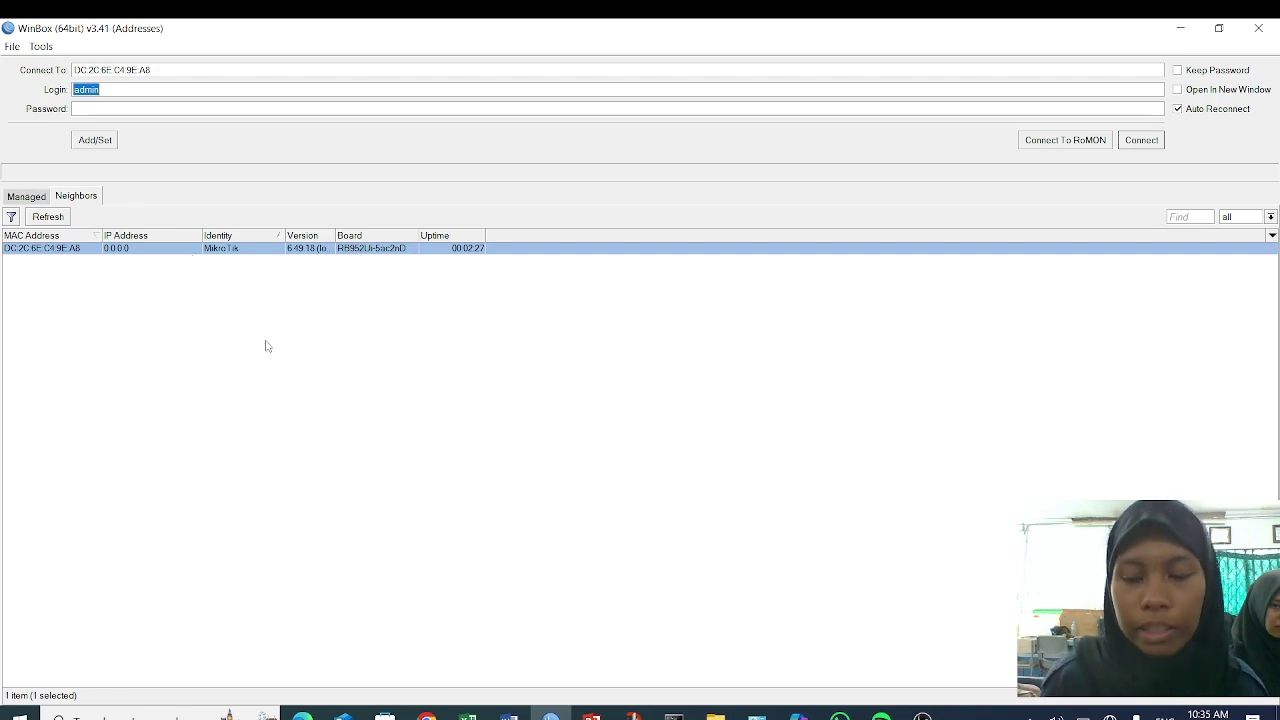
- Log in to the hAP ac lite router as admin with an empty password
key(Return)
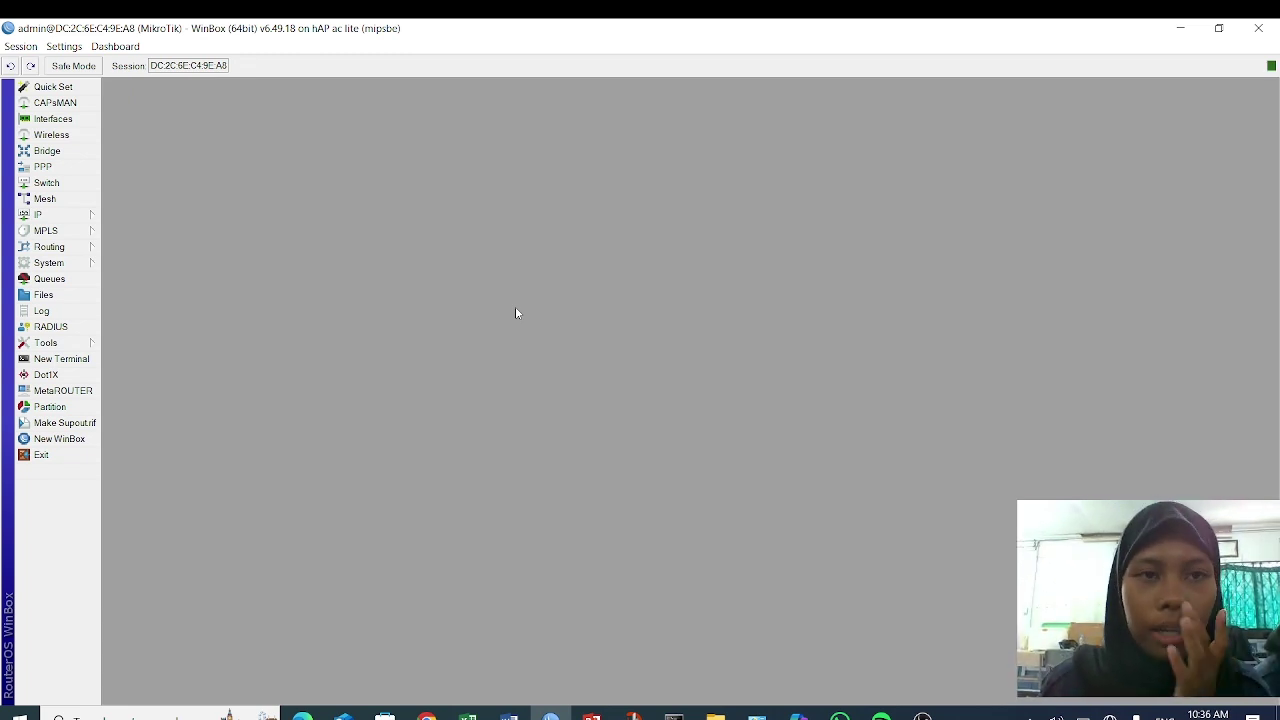
- Comment ether1 as INET, ether2 as LAN and ether3 as AP in the interface list
click(60, 119)
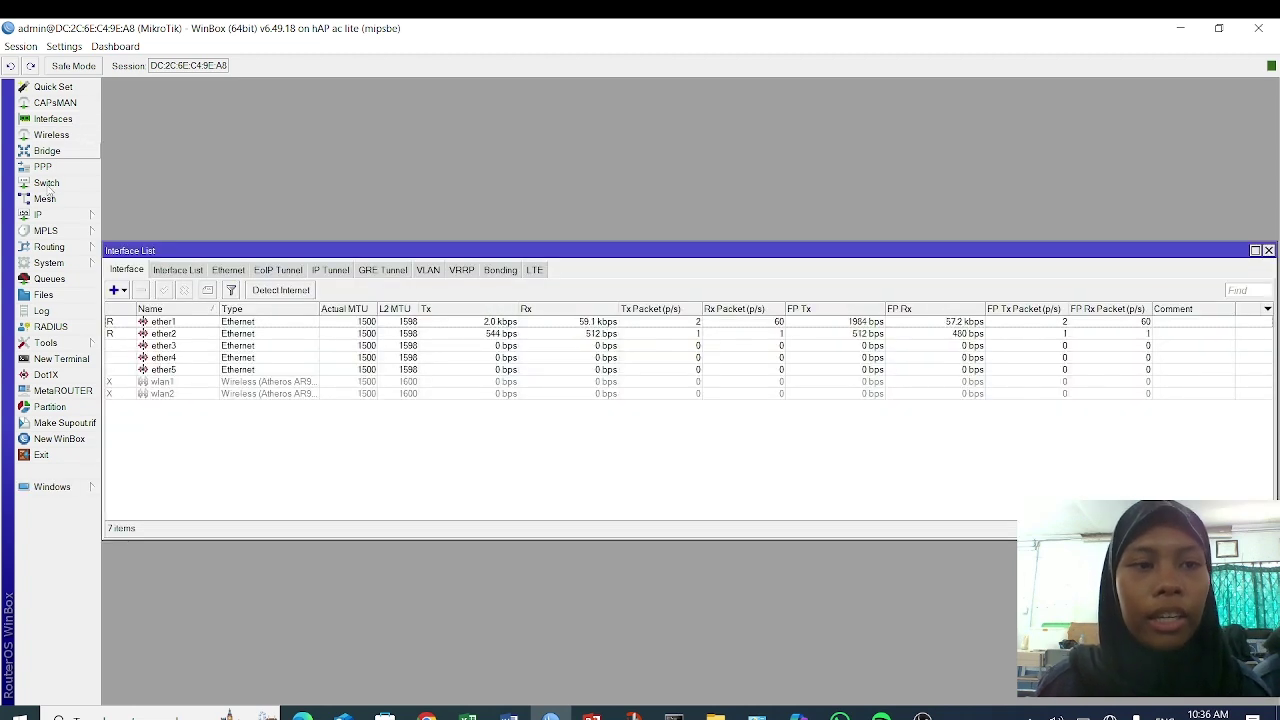
click(244, 322)
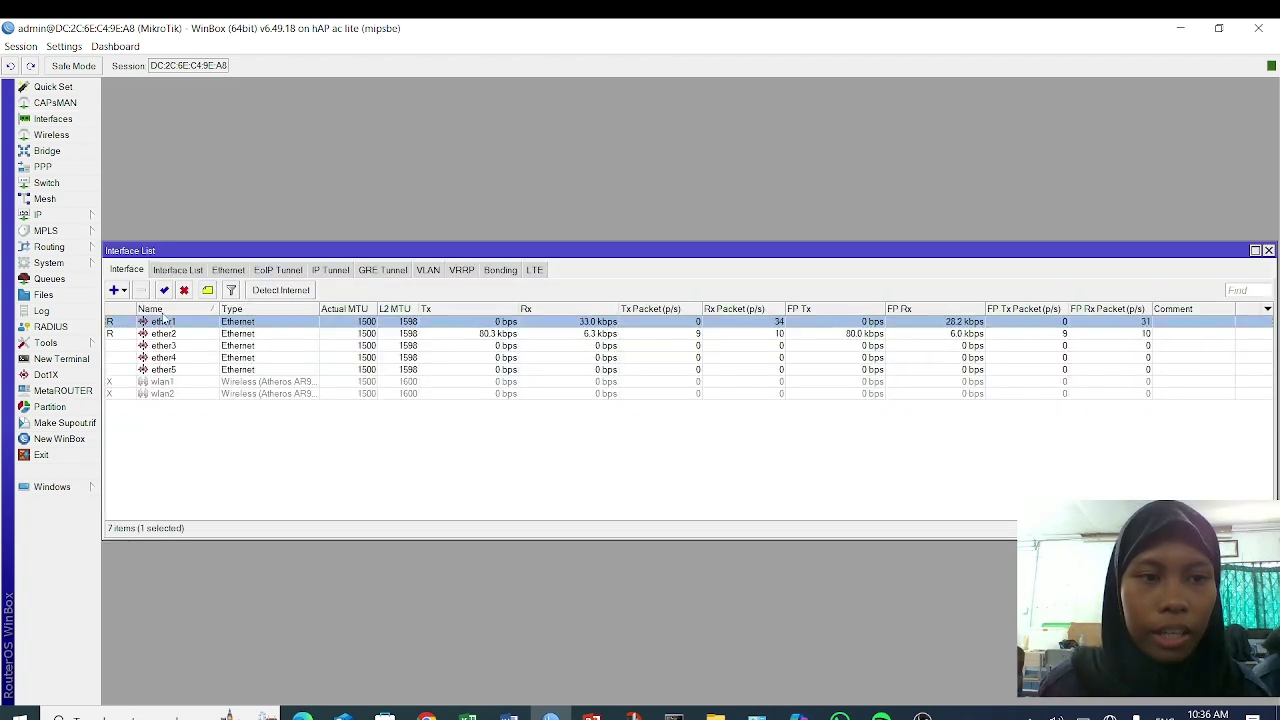
click(207, 290)
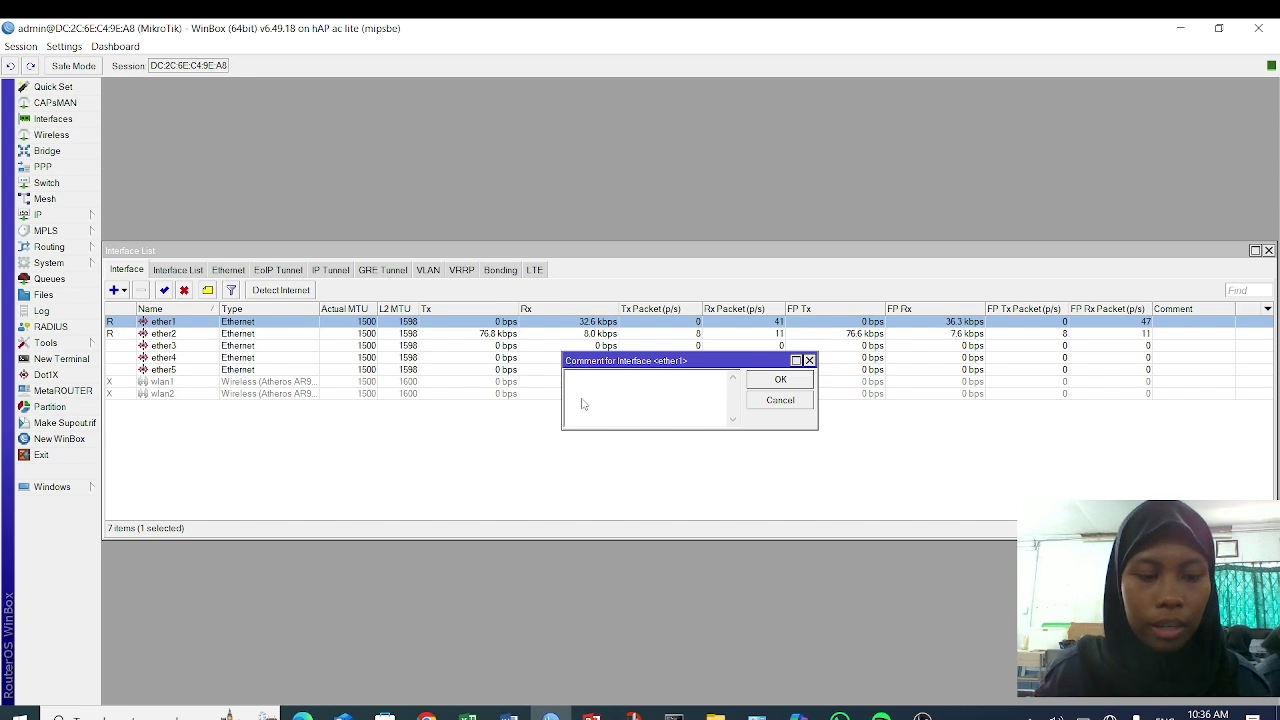
text(NET)
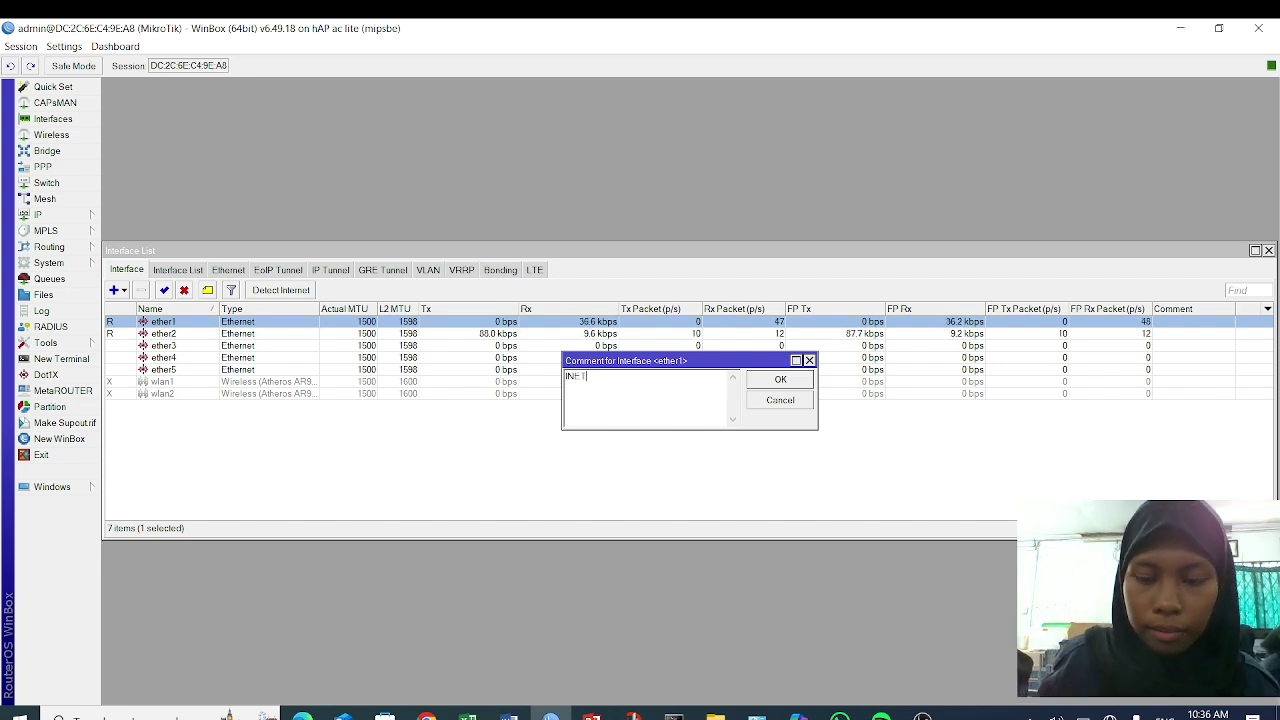
key(Return)
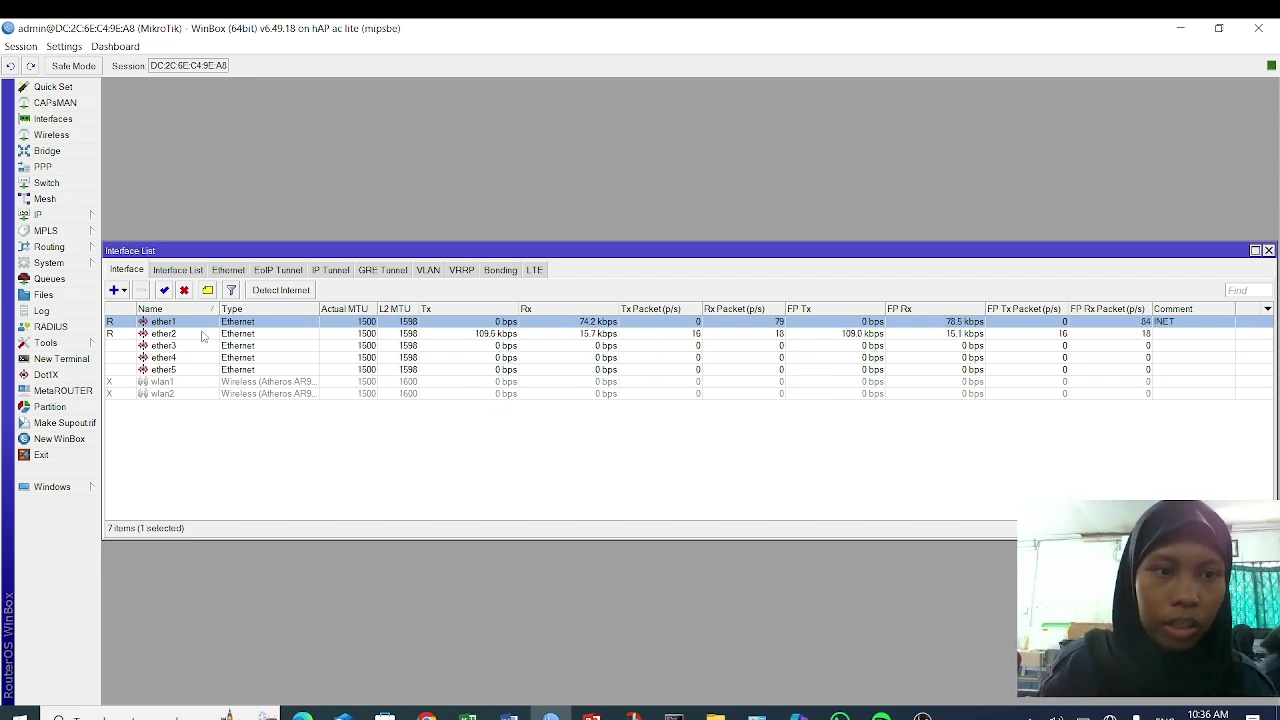
click(205, 334)
click(207, 290)
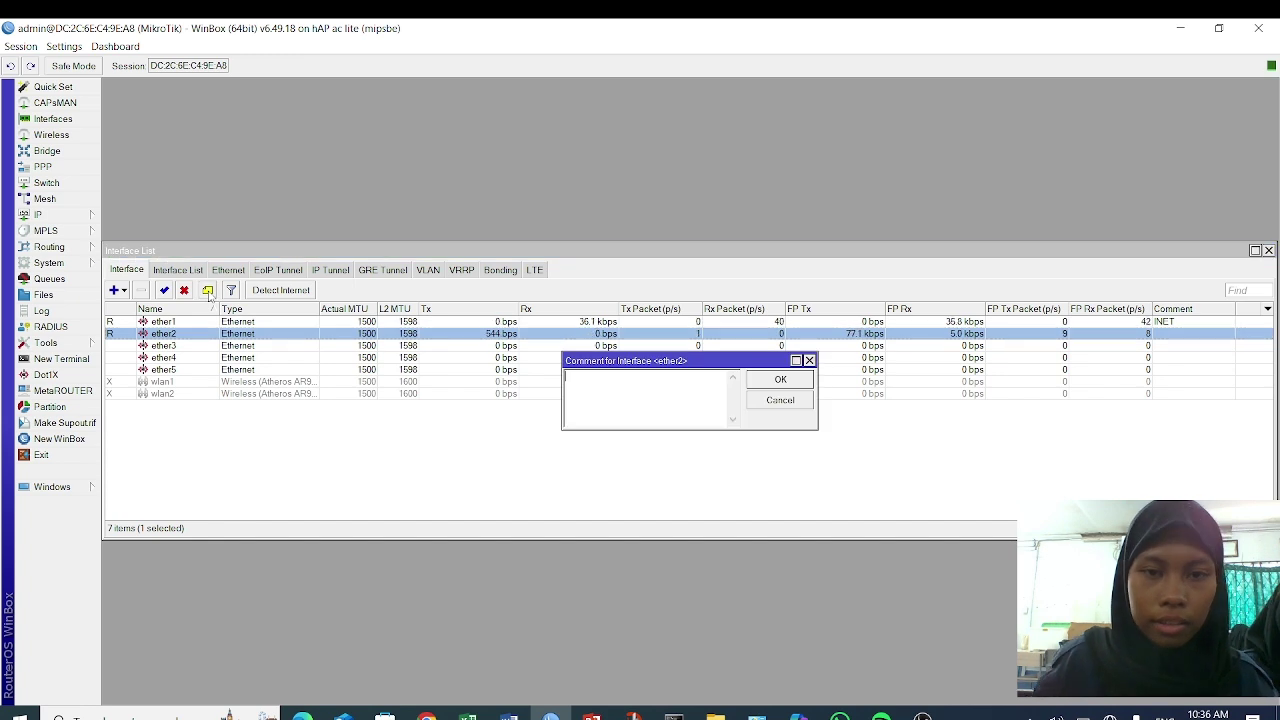
text(LAN)
key(Return)
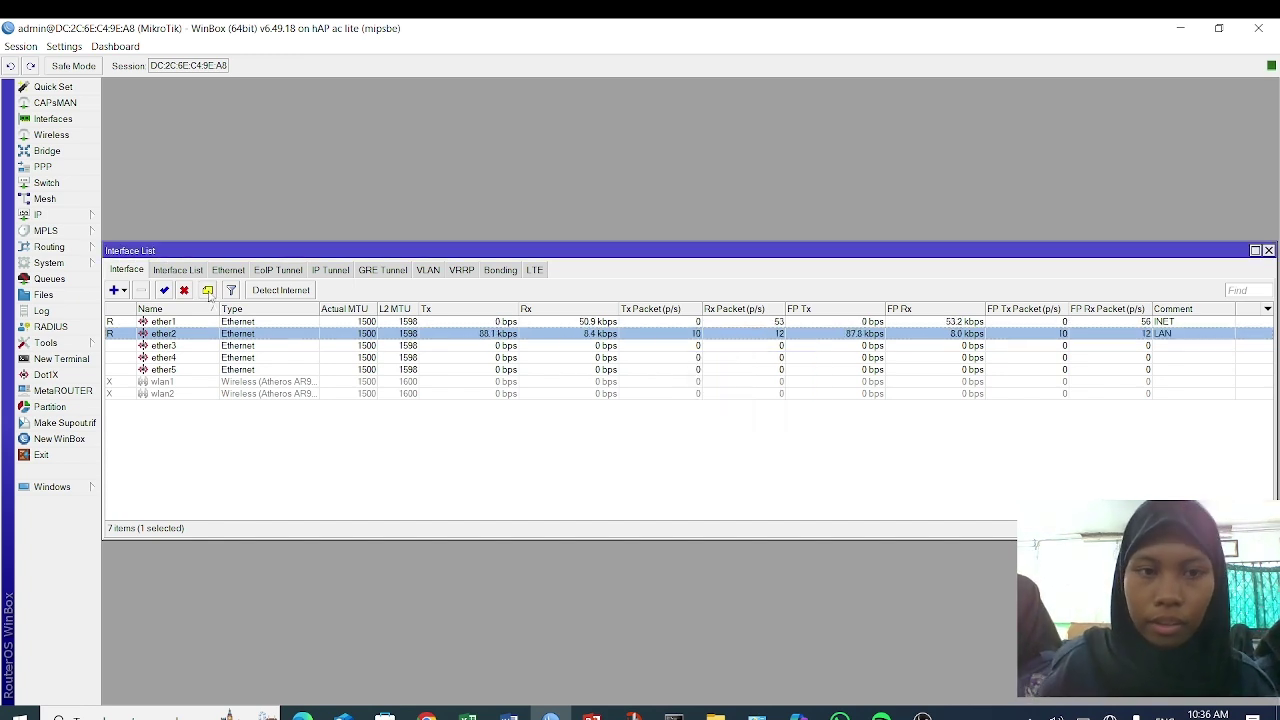
click(160, 346)
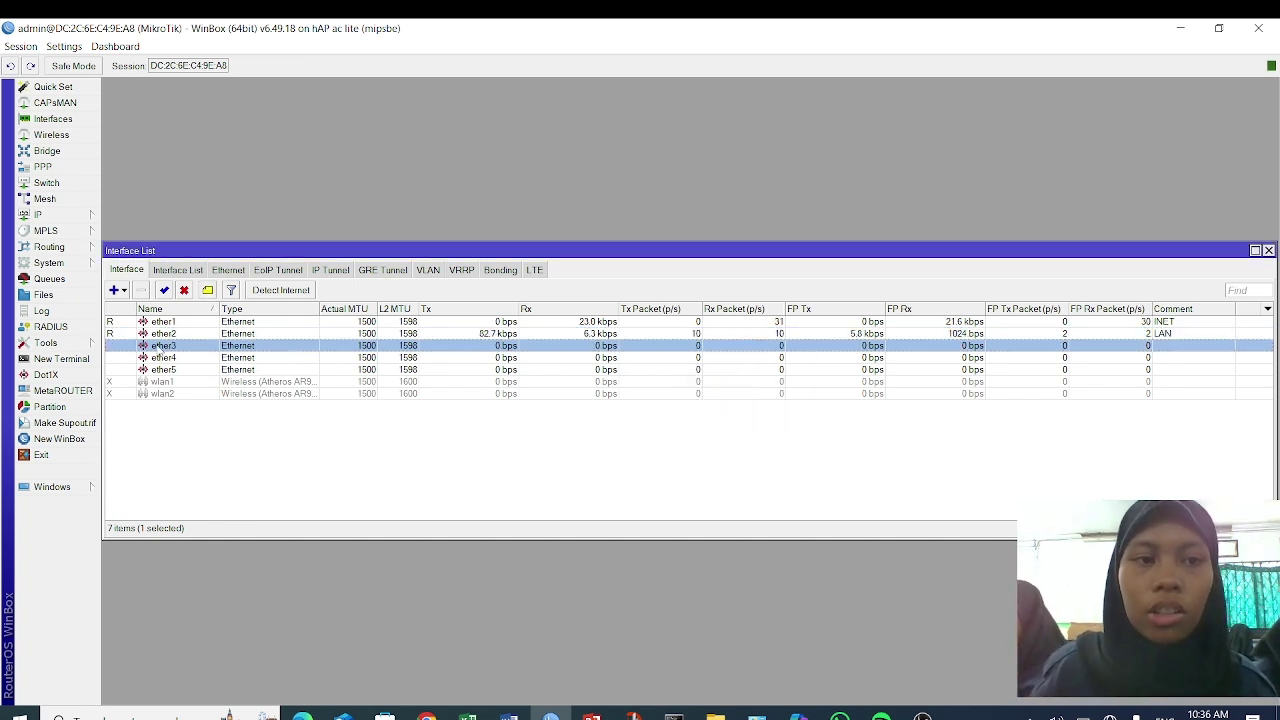
click(208, 290)
text(A)
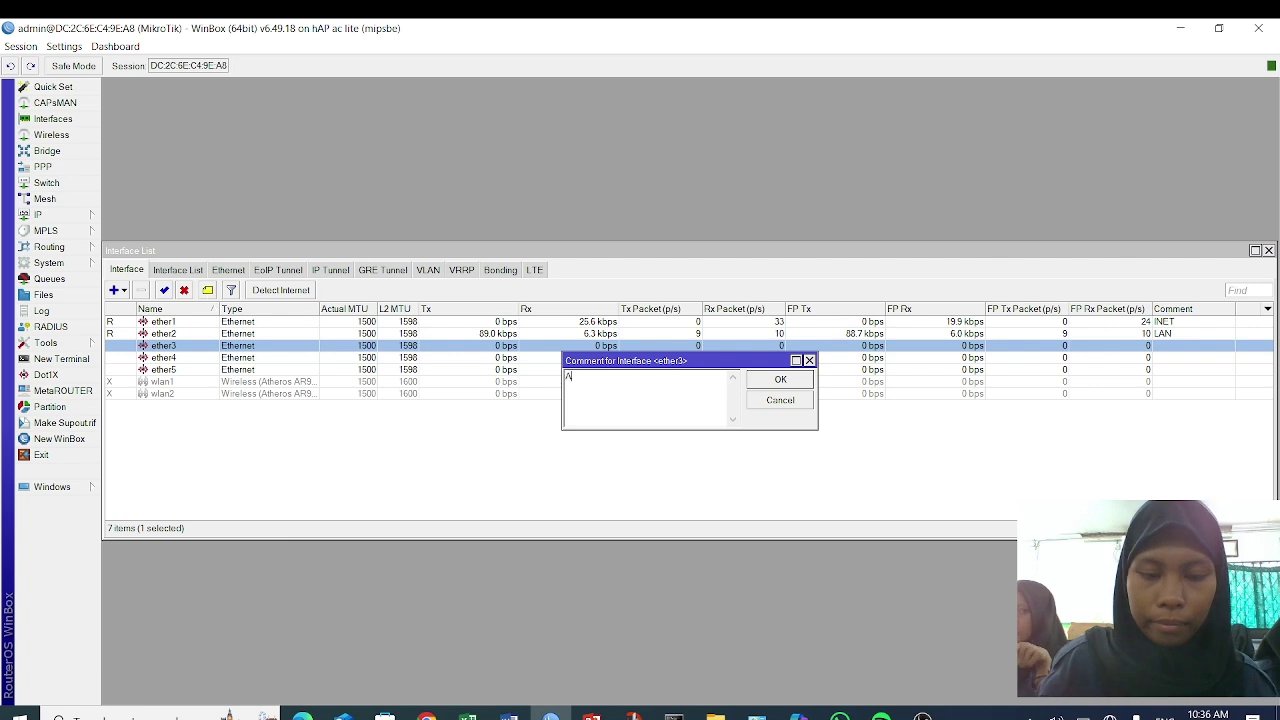
text(P)
key(Return)
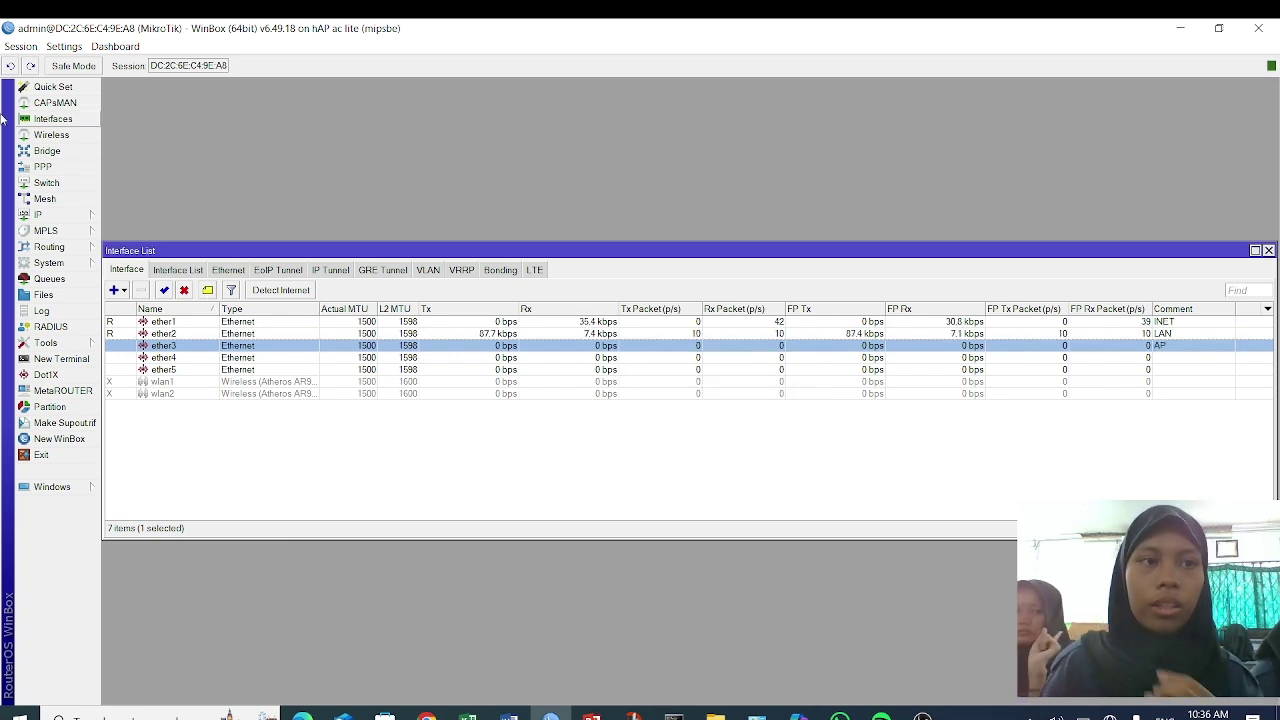
- Try changing the admin user's password, which is rejected as unchanged, and back out
click(50, 263)
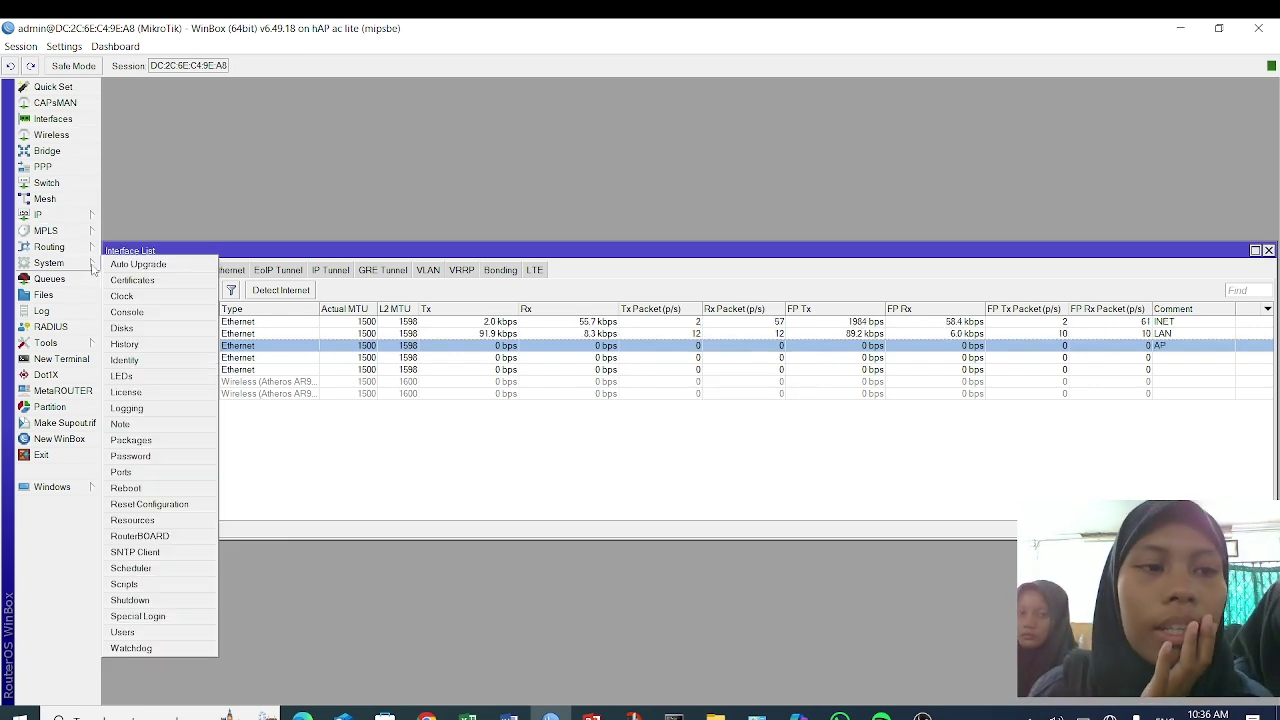
click(182, 632)
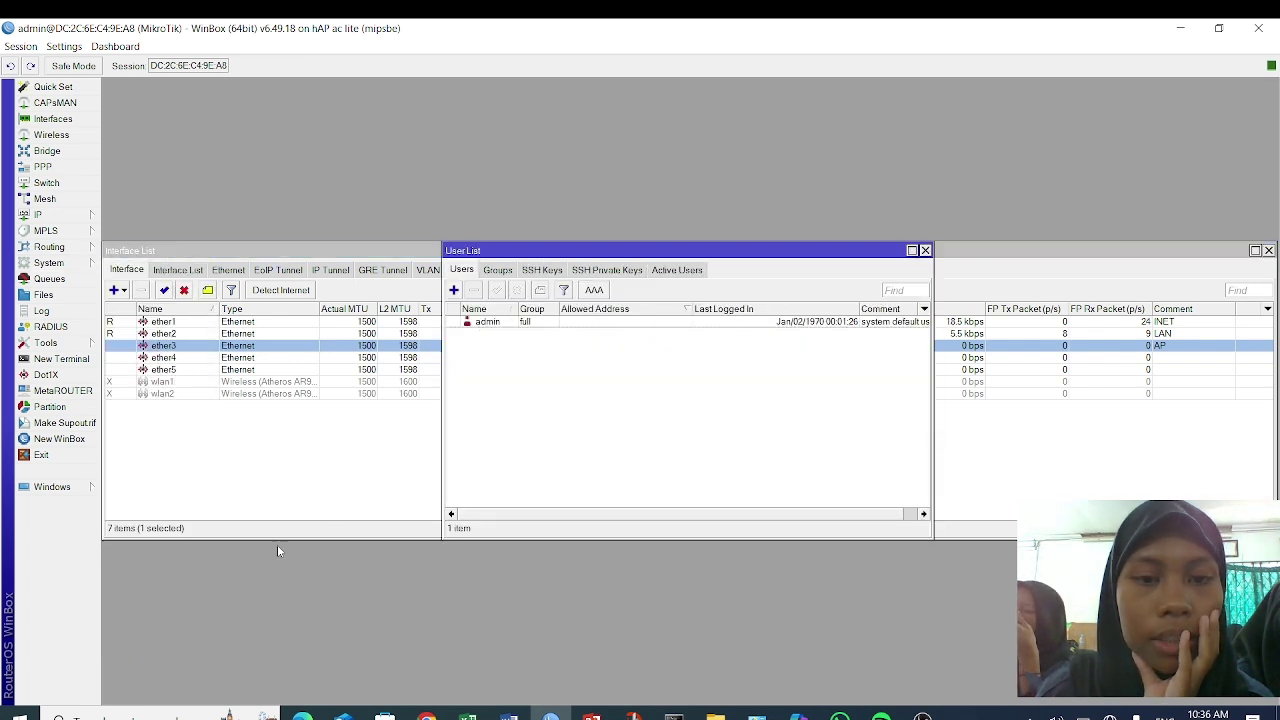
double_click(497, 324)
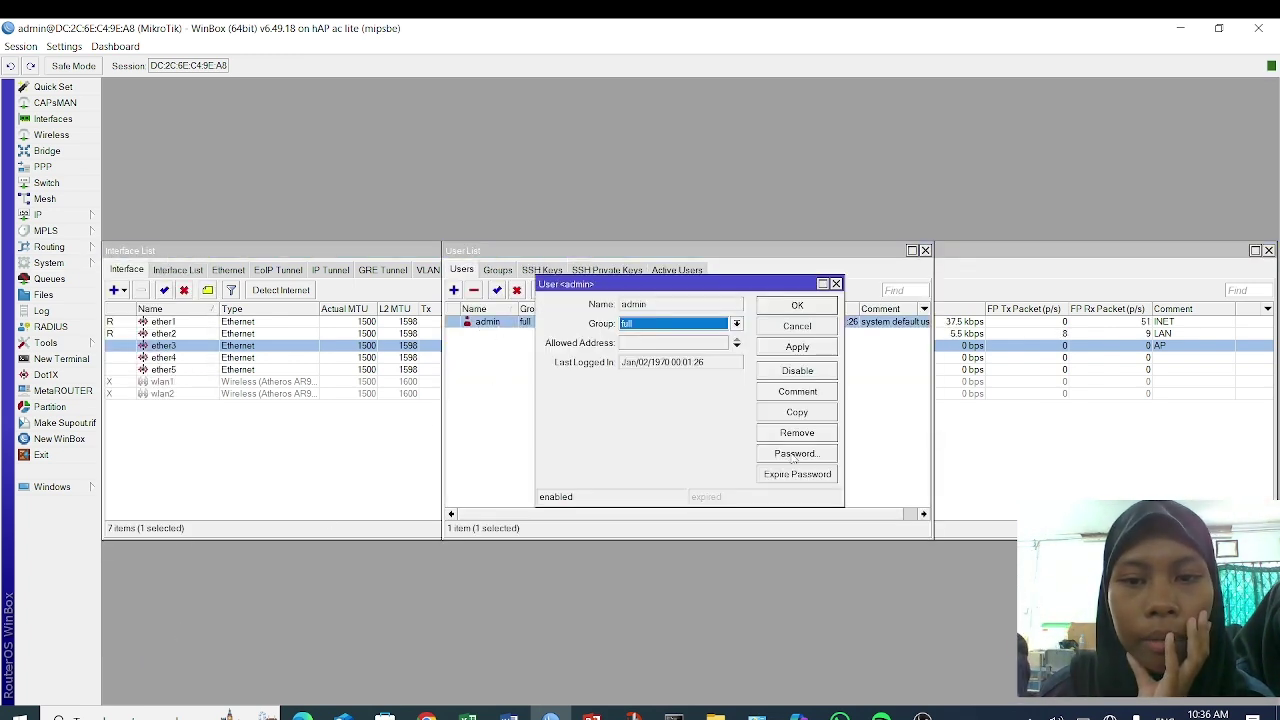
click(796, 455)
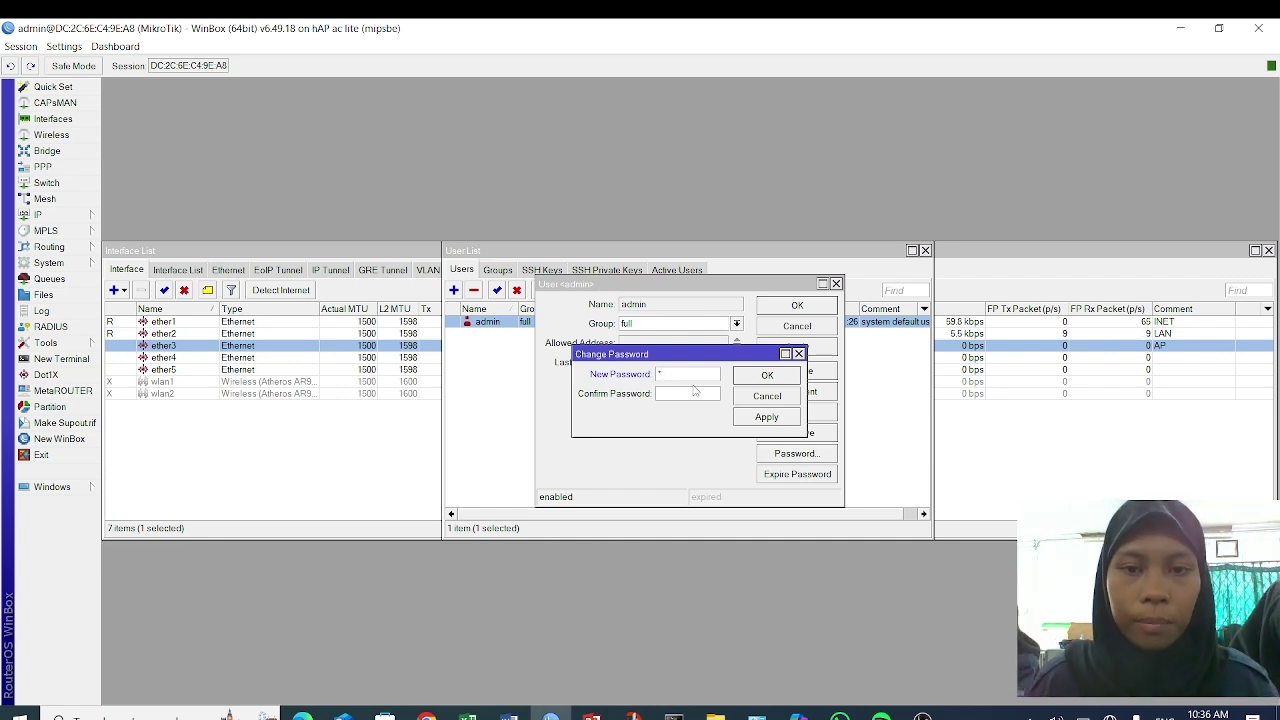
click(763, 421)
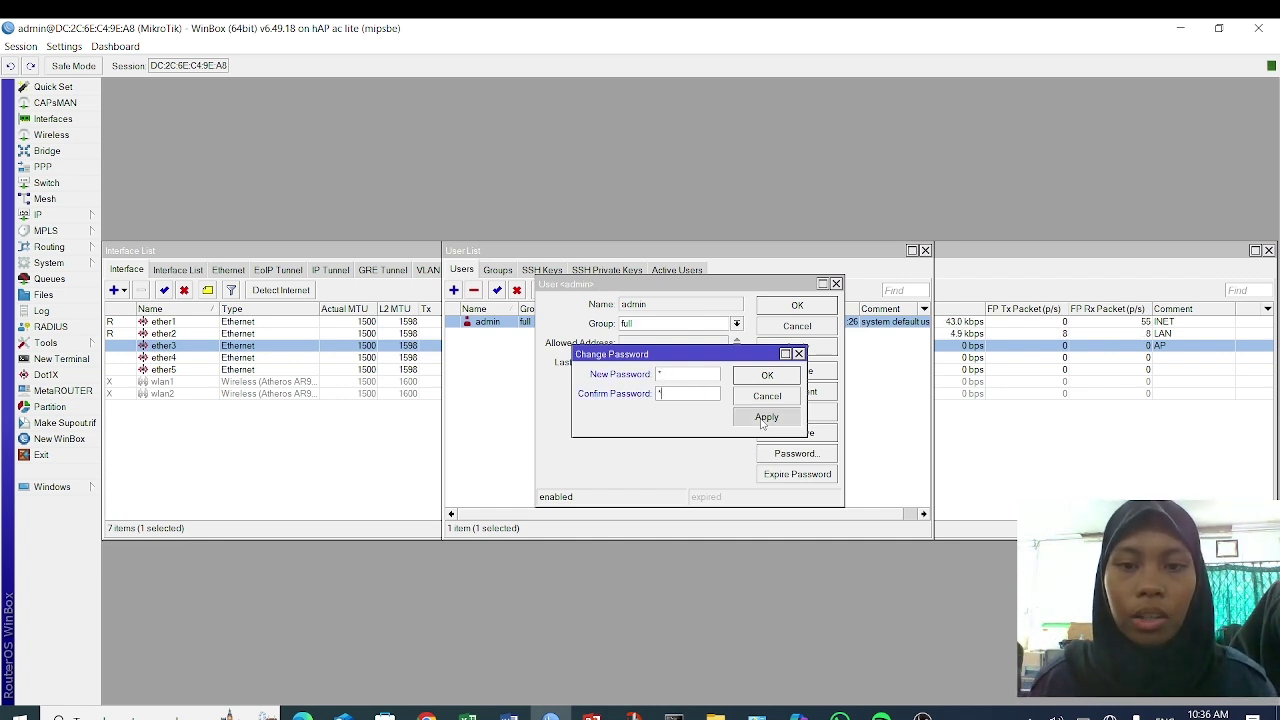
click(763, 381)
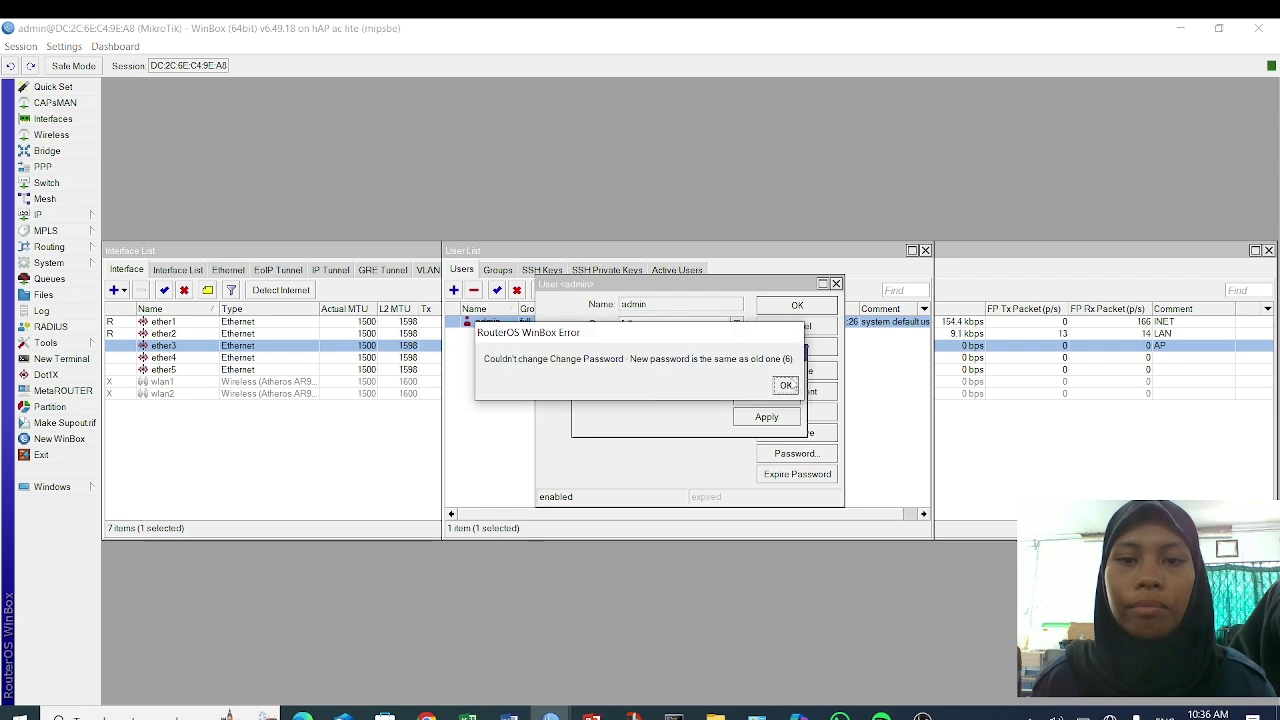
click(785, 385)
click(798, 354)
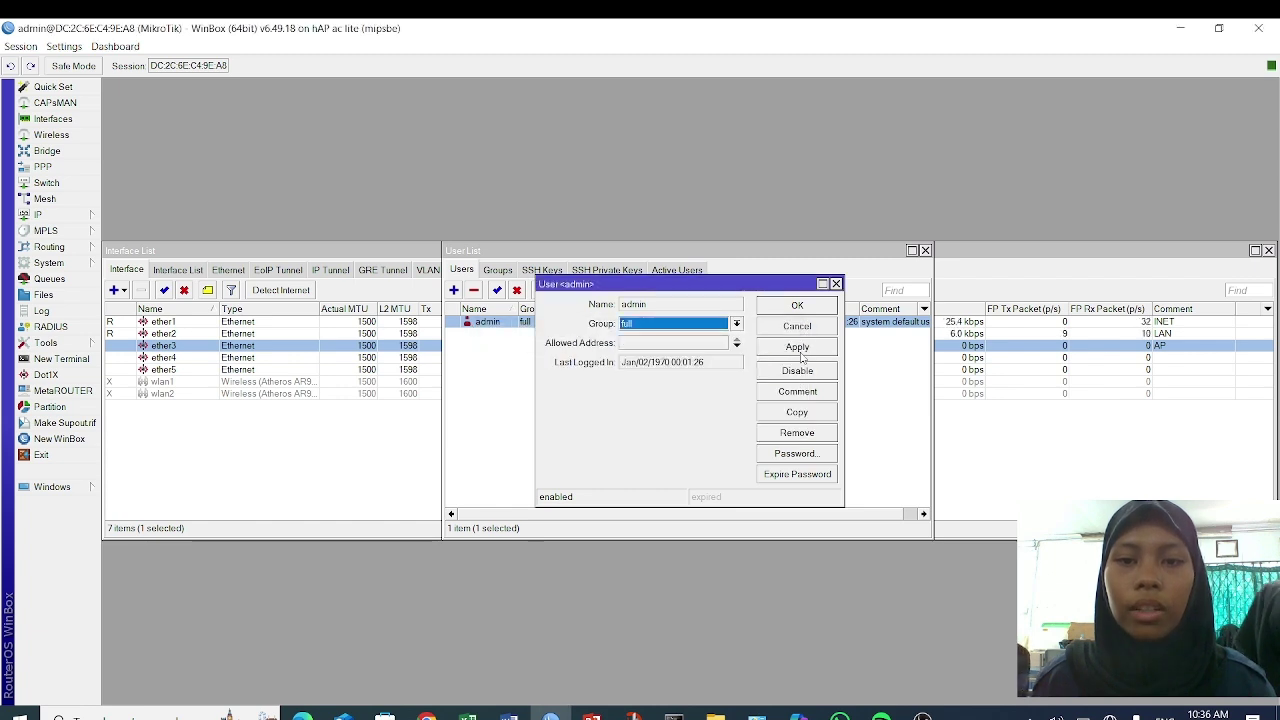
click(799, 307)
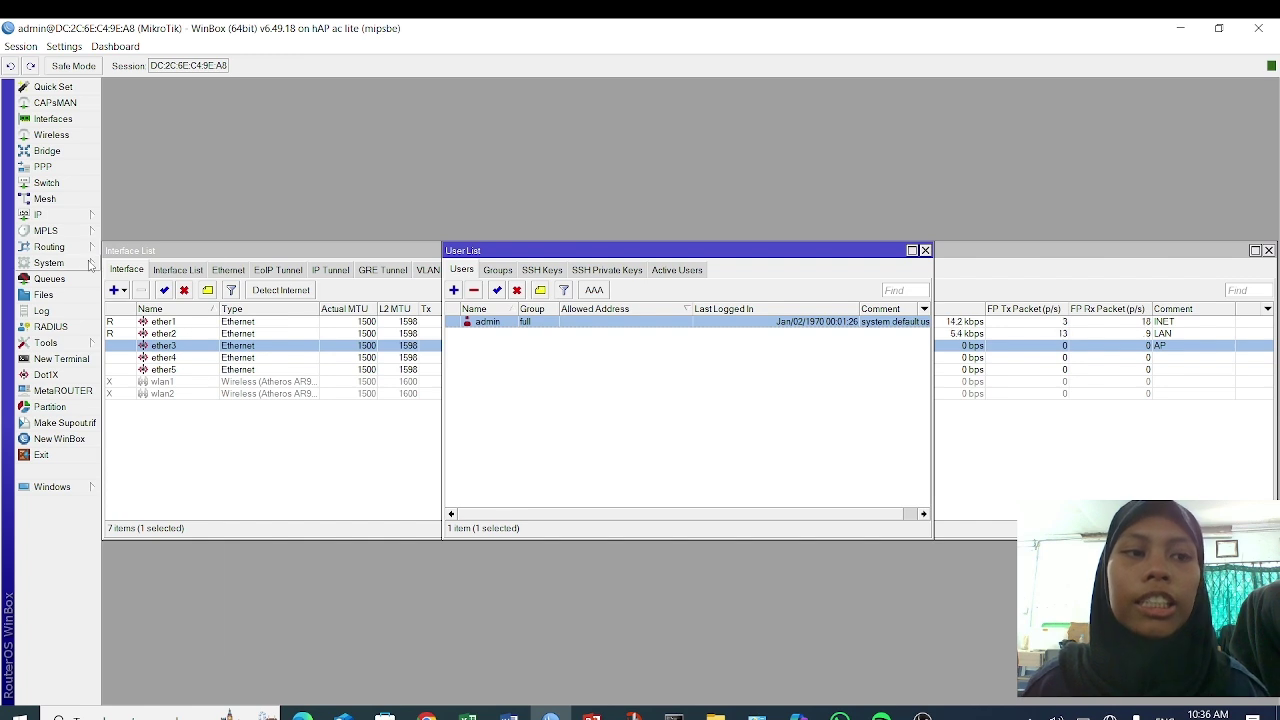
- Set the router identity to 'laila11'
click(50, 263)
click(127, 359)
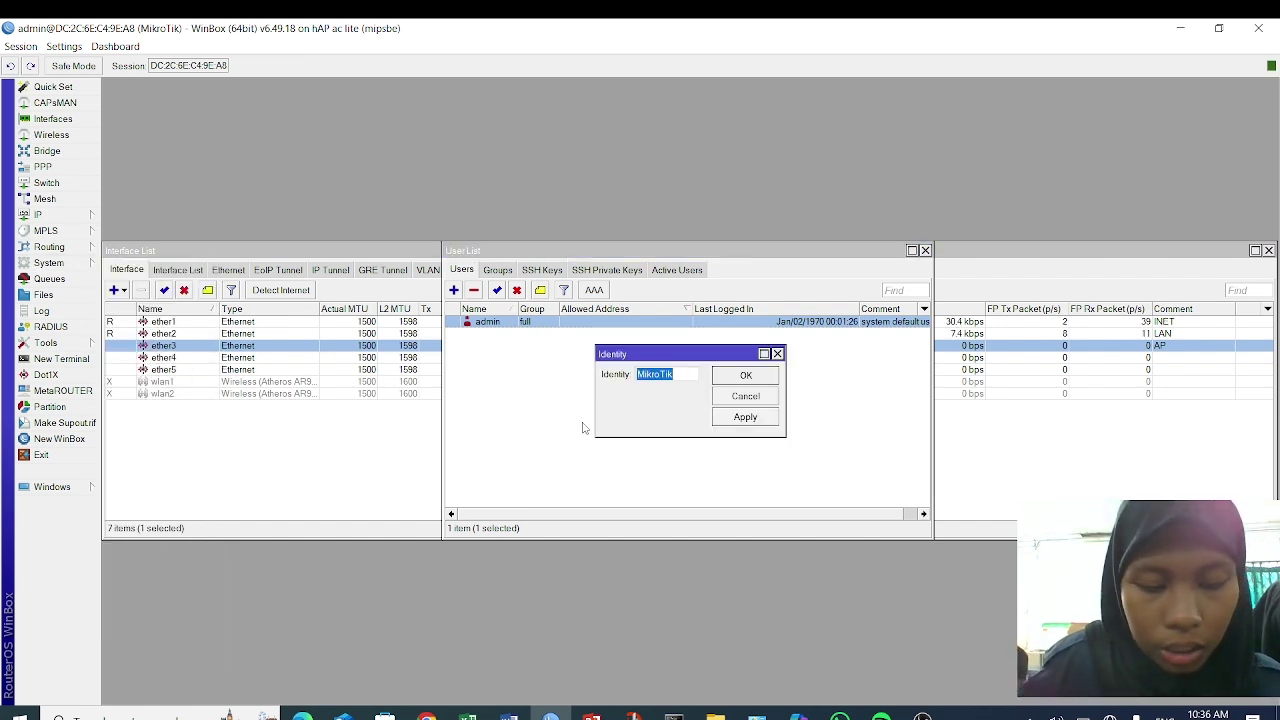
text(laila)
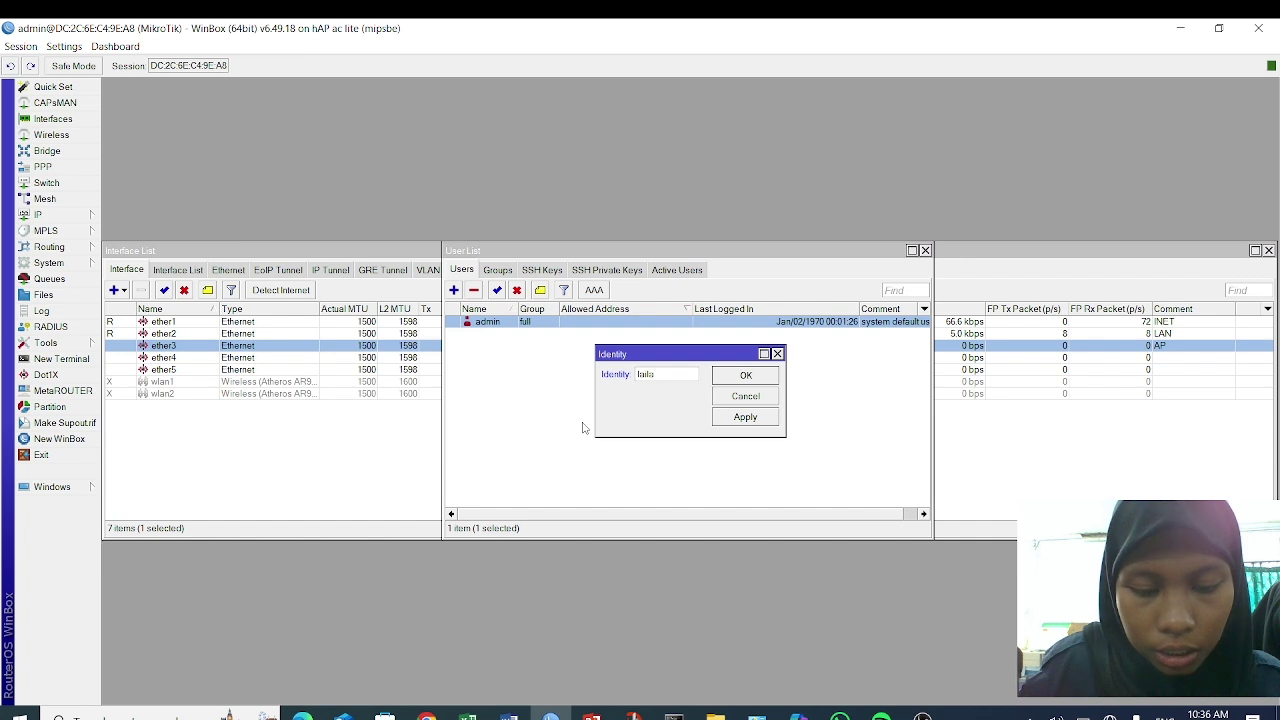
text(11tkj4)
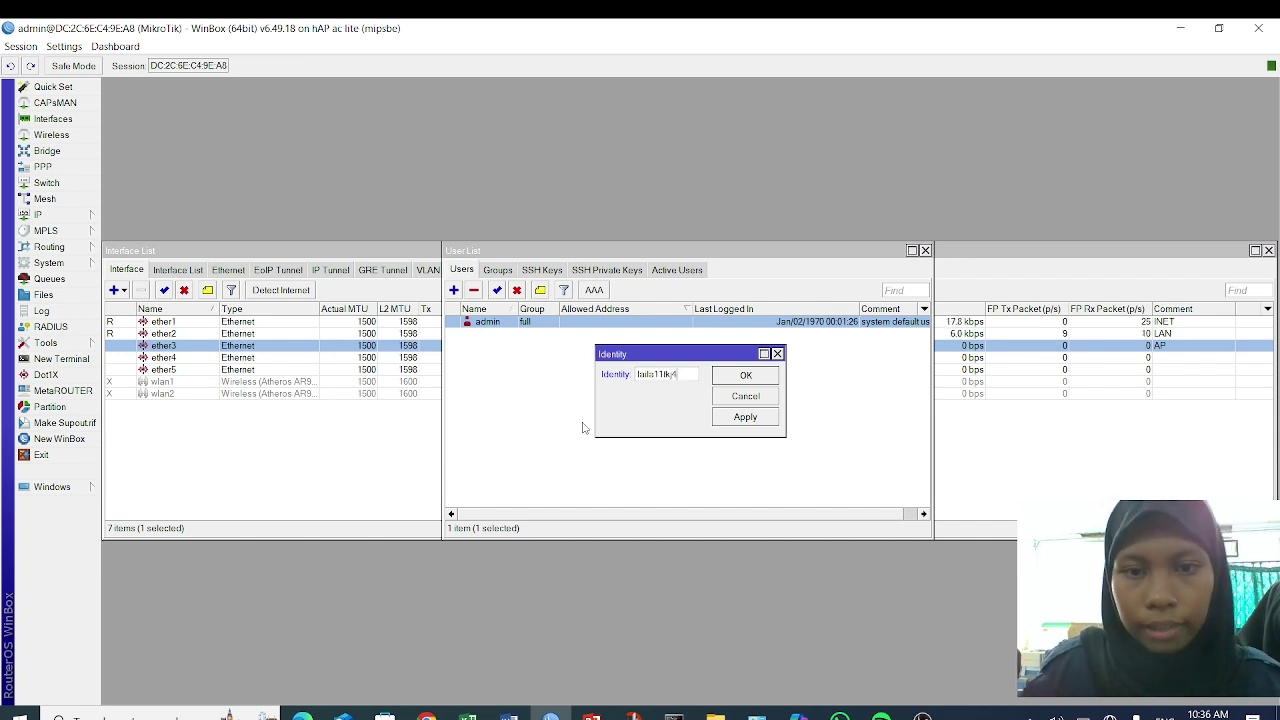
click(745, 420)
click(745, 375)
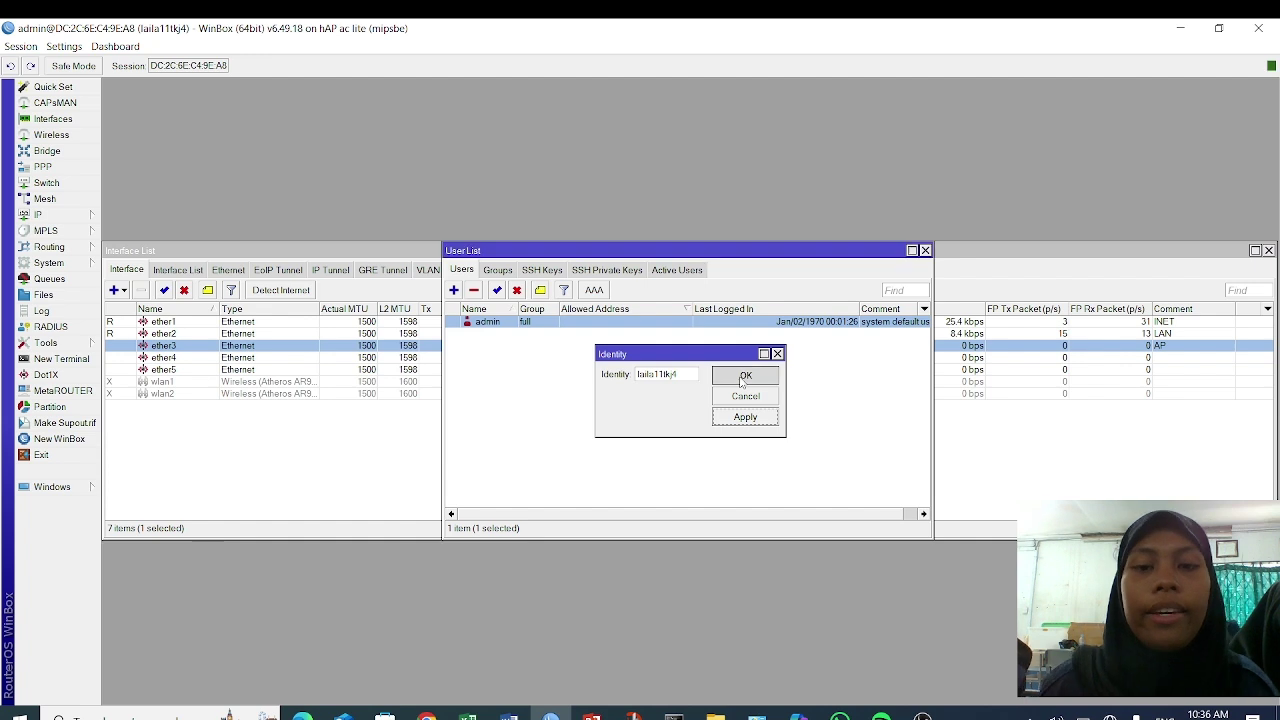
- Add a DHCP client on interface ether1
click(78, 216)
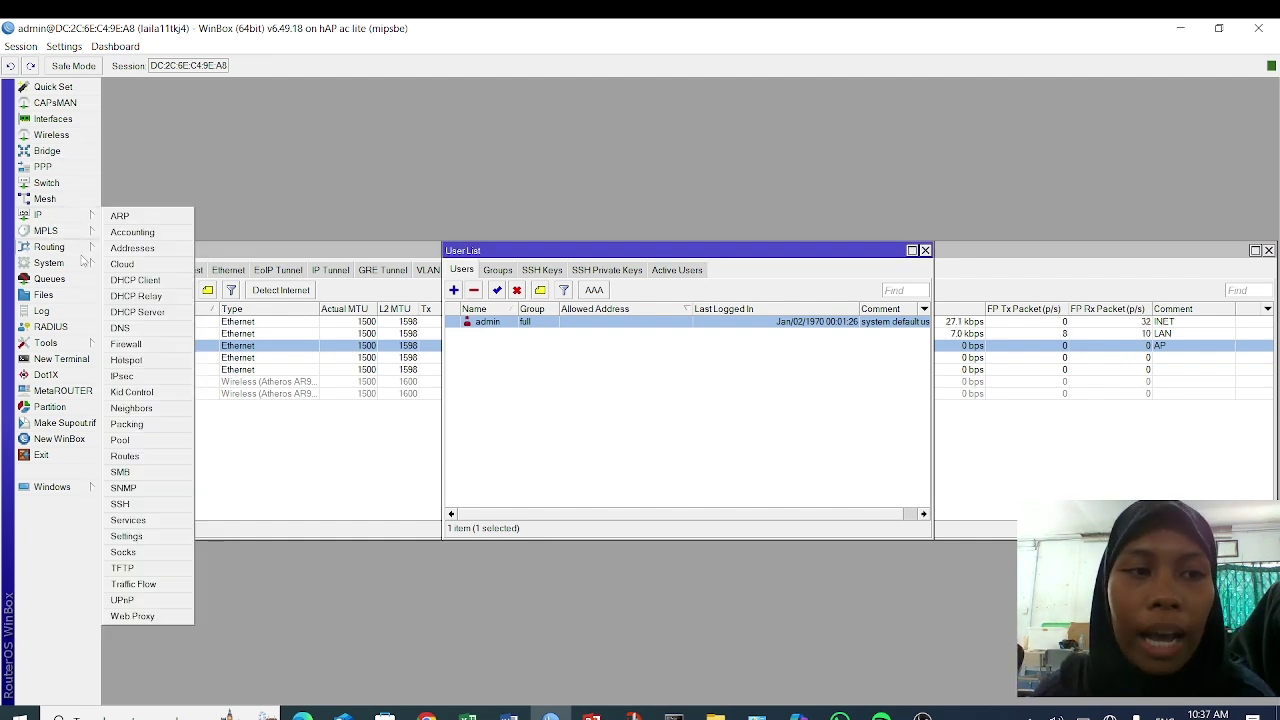
click(152, 282)
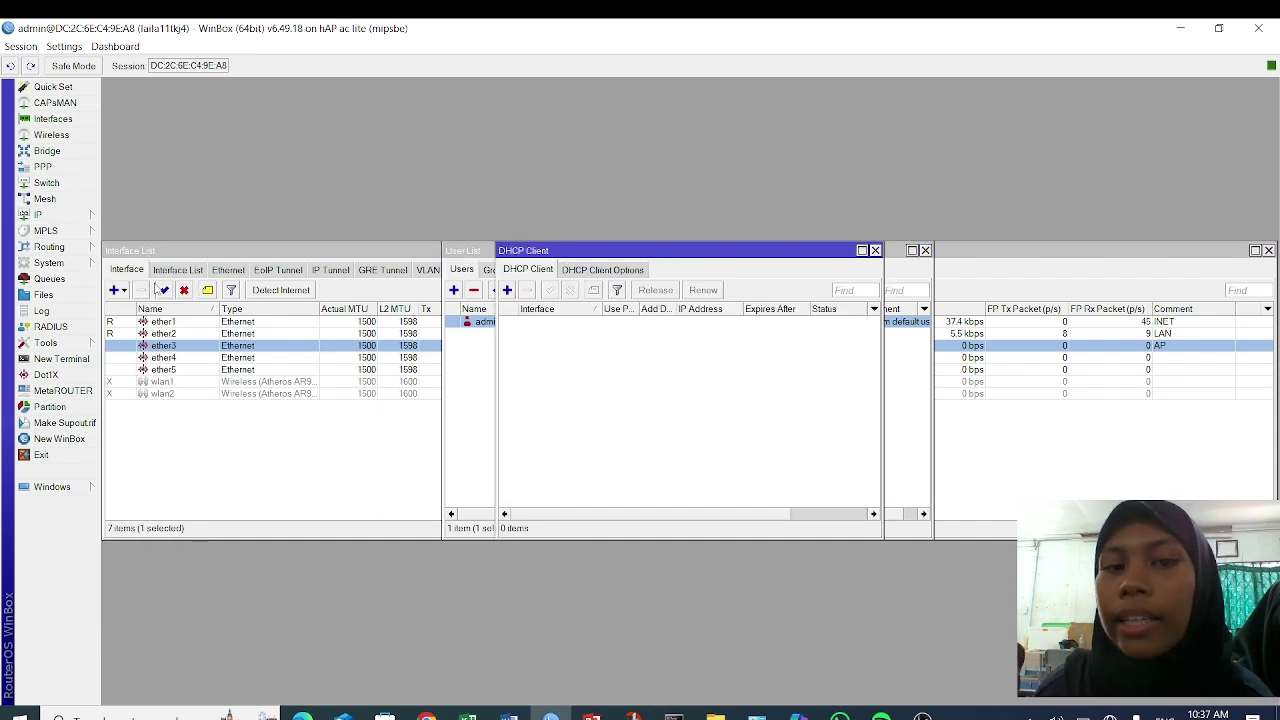
click(508, 290)
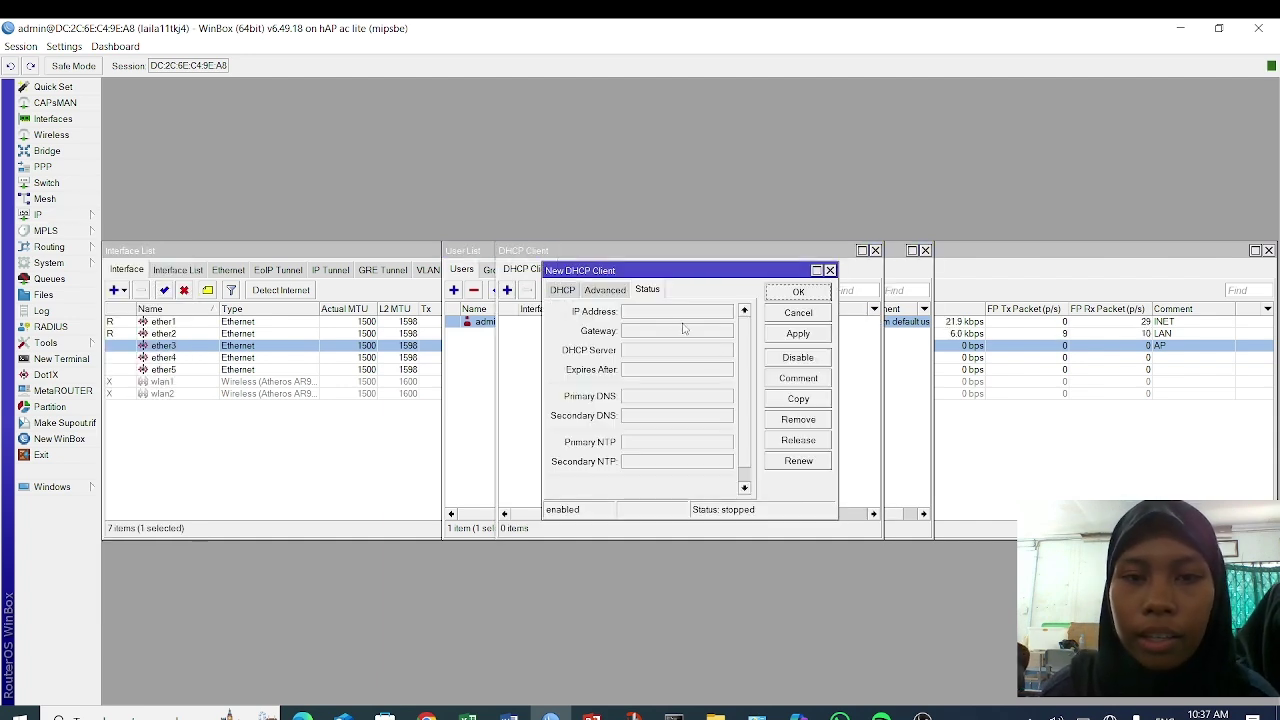
click(563, 290)
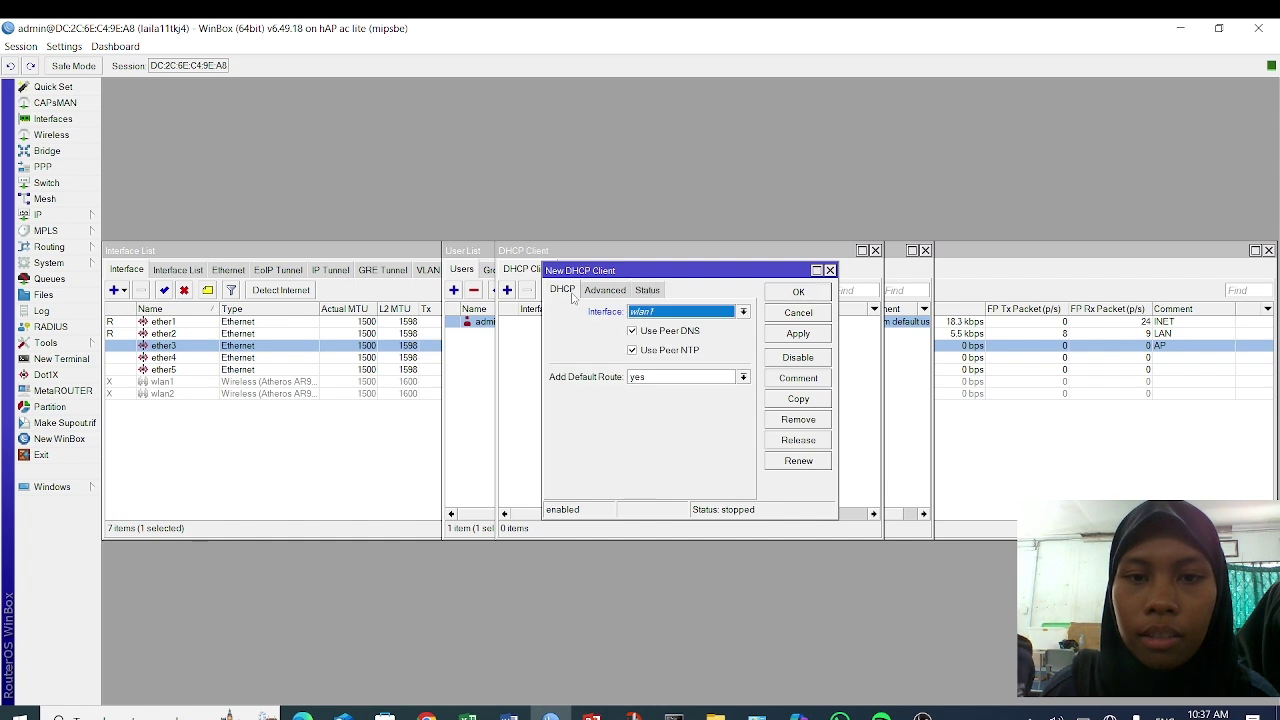
click(710, 313)
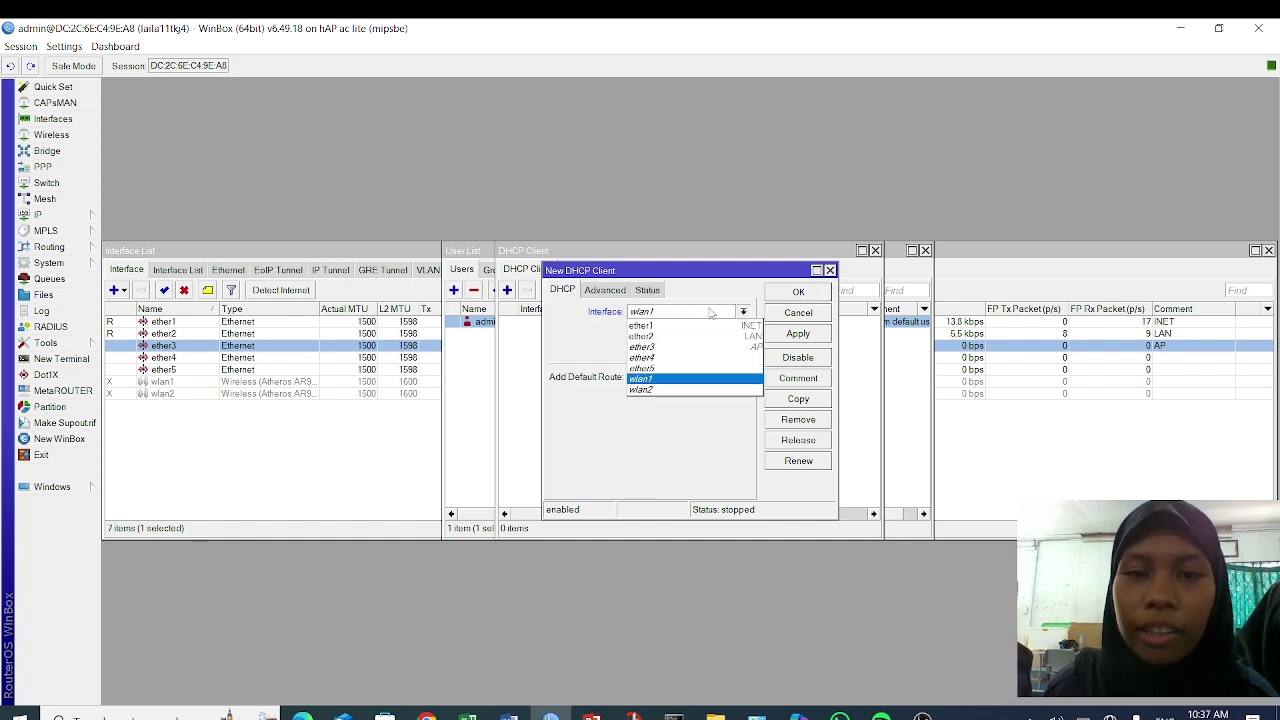
click(710, 330)
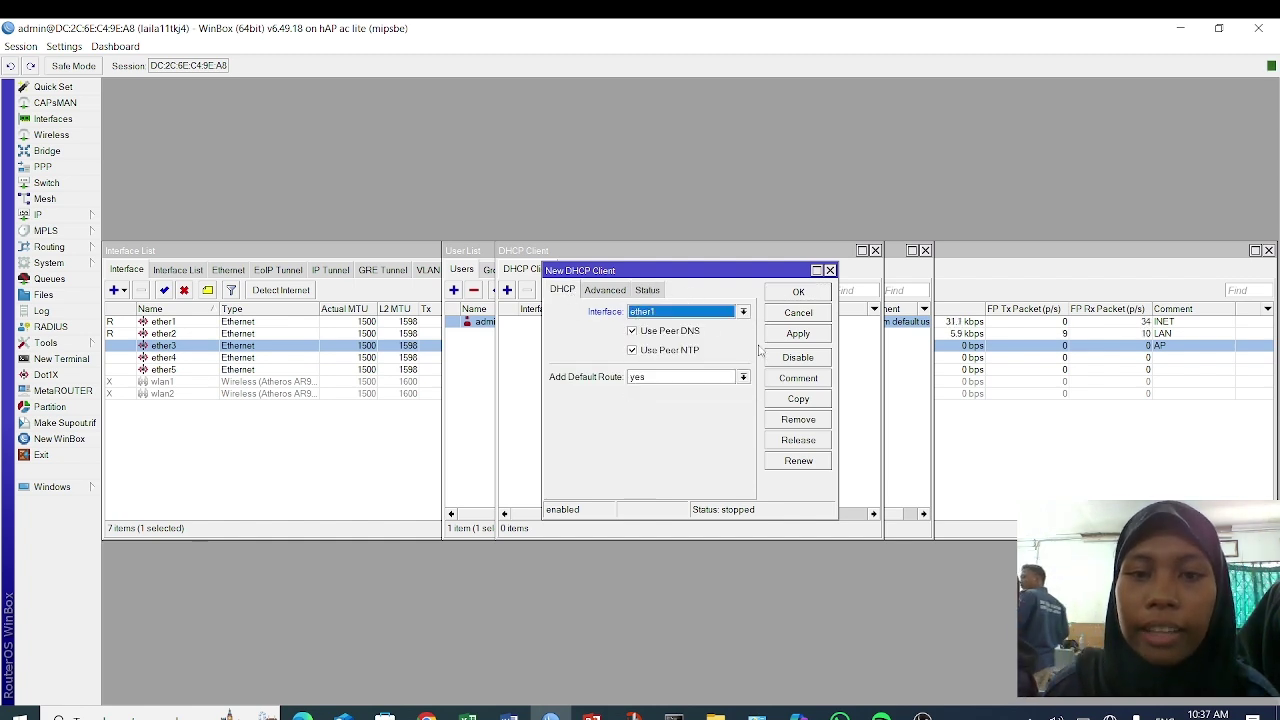
click(790, 336)
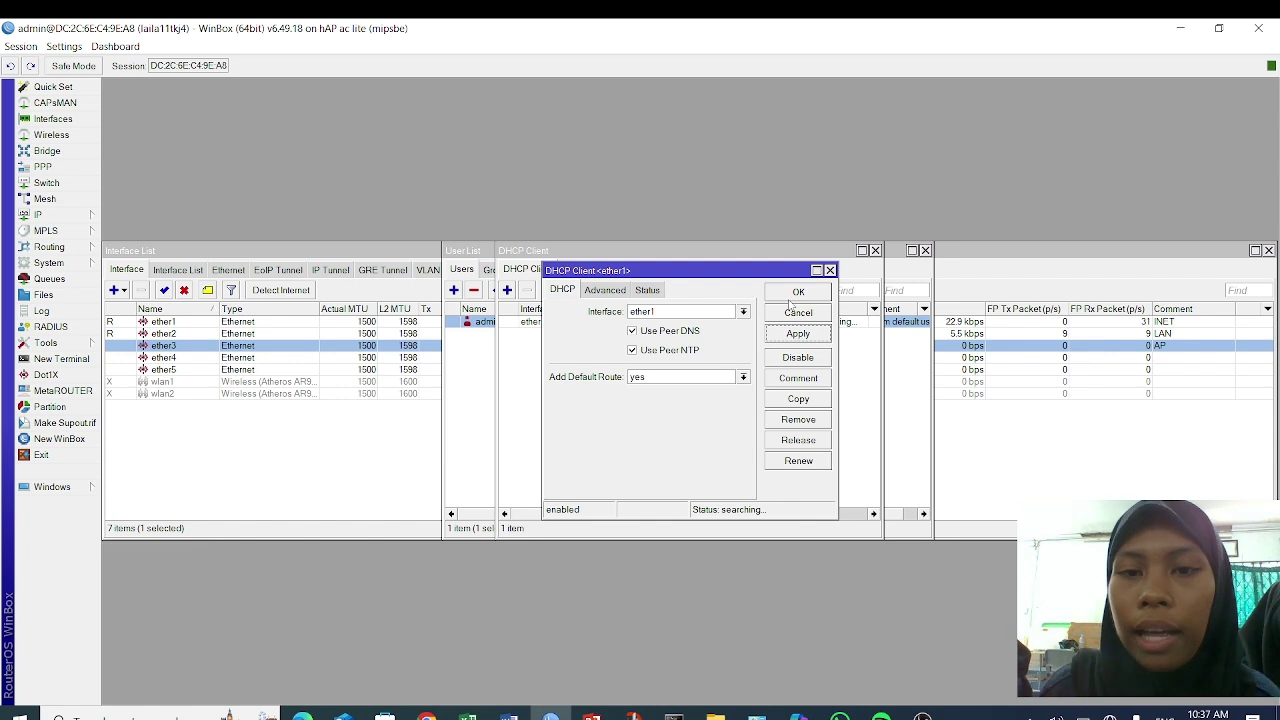
click(795, 293)
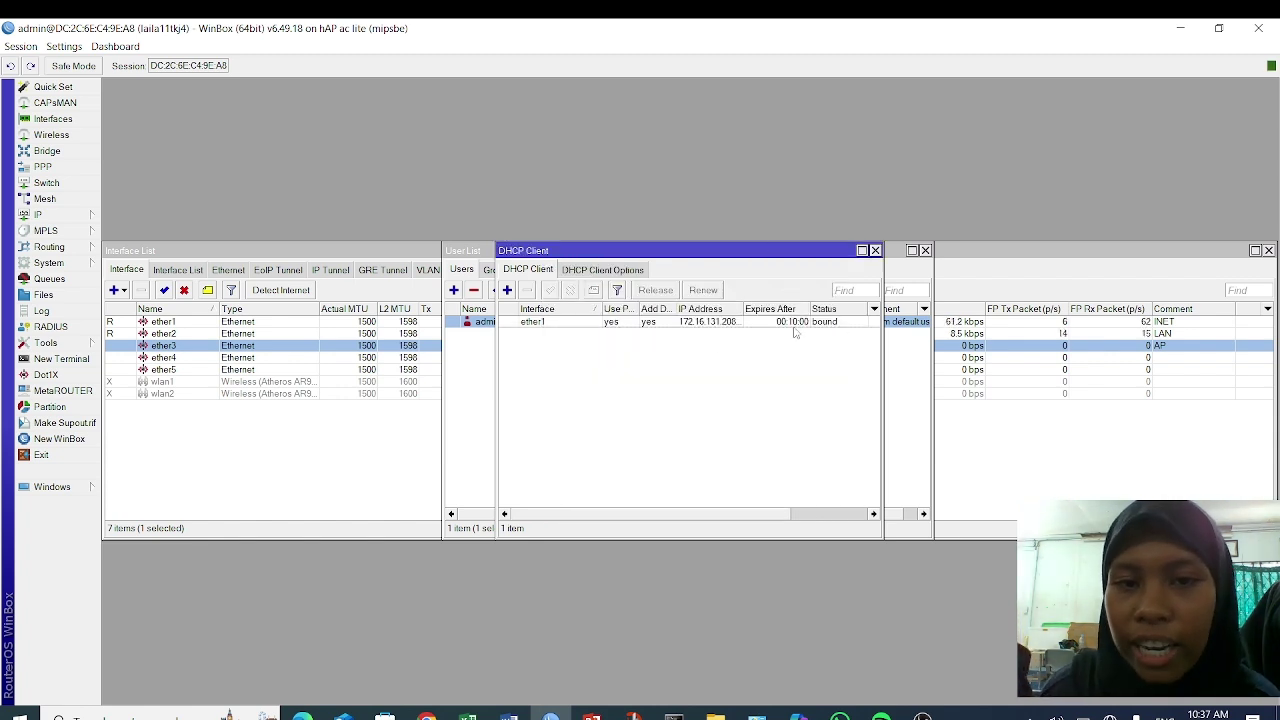
- Set the router's DNS server to 8.8.8.8
click(88, 215)
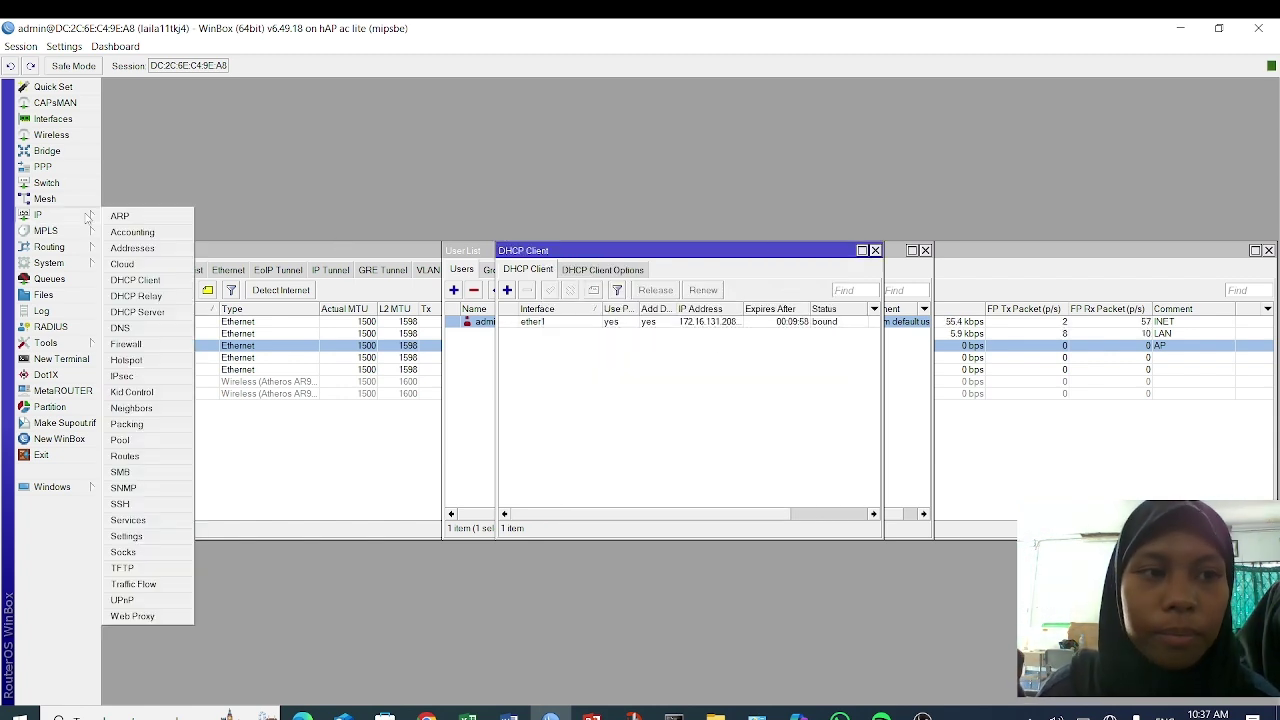
click(158, 330)
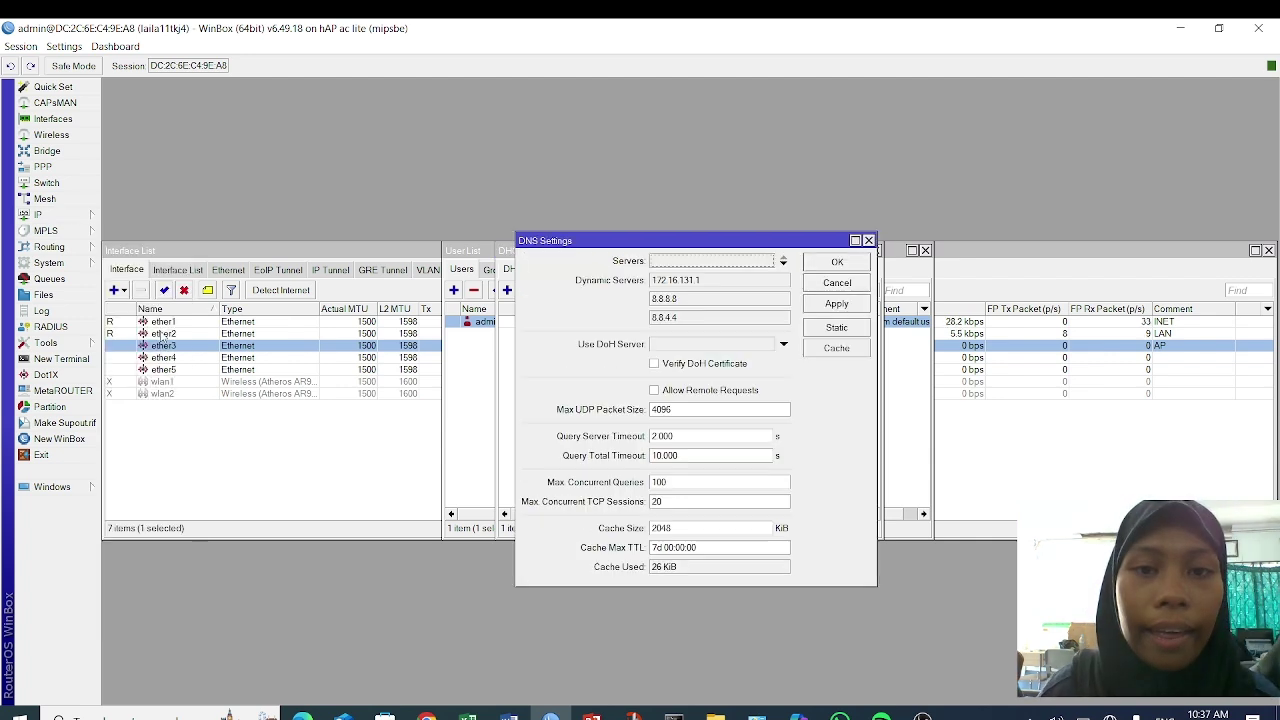
click(676, 261)
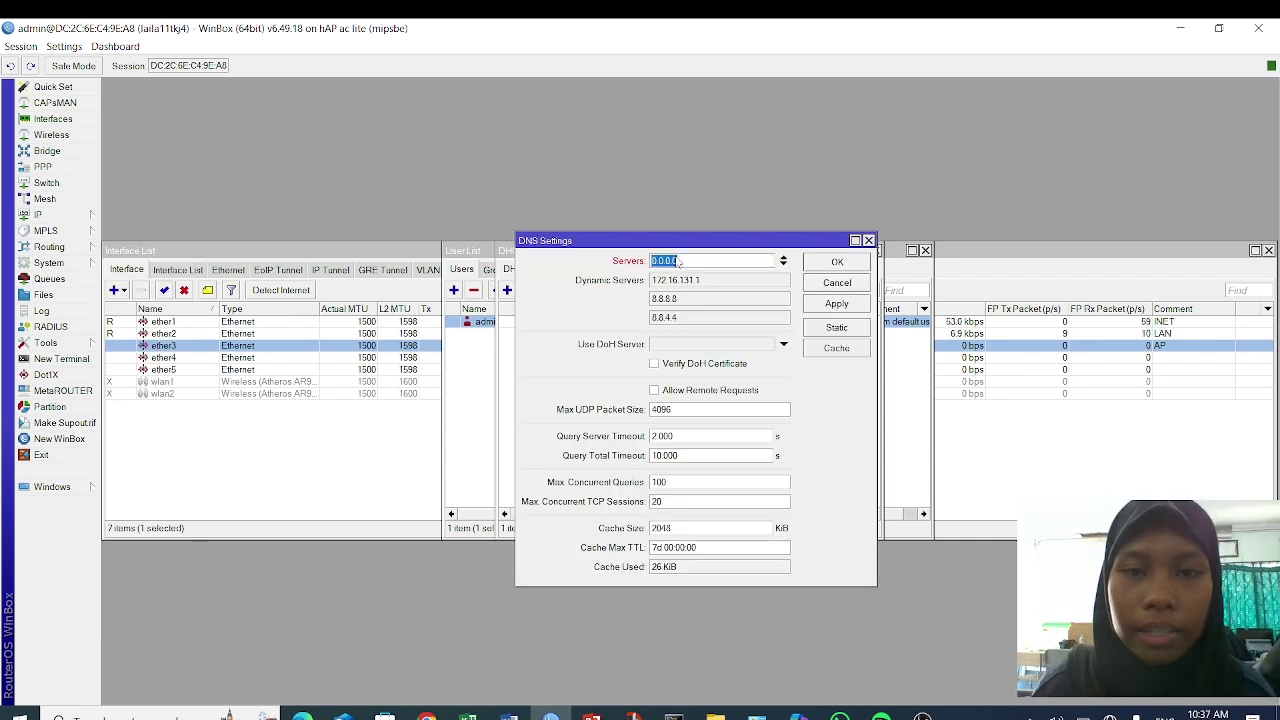
text(8)
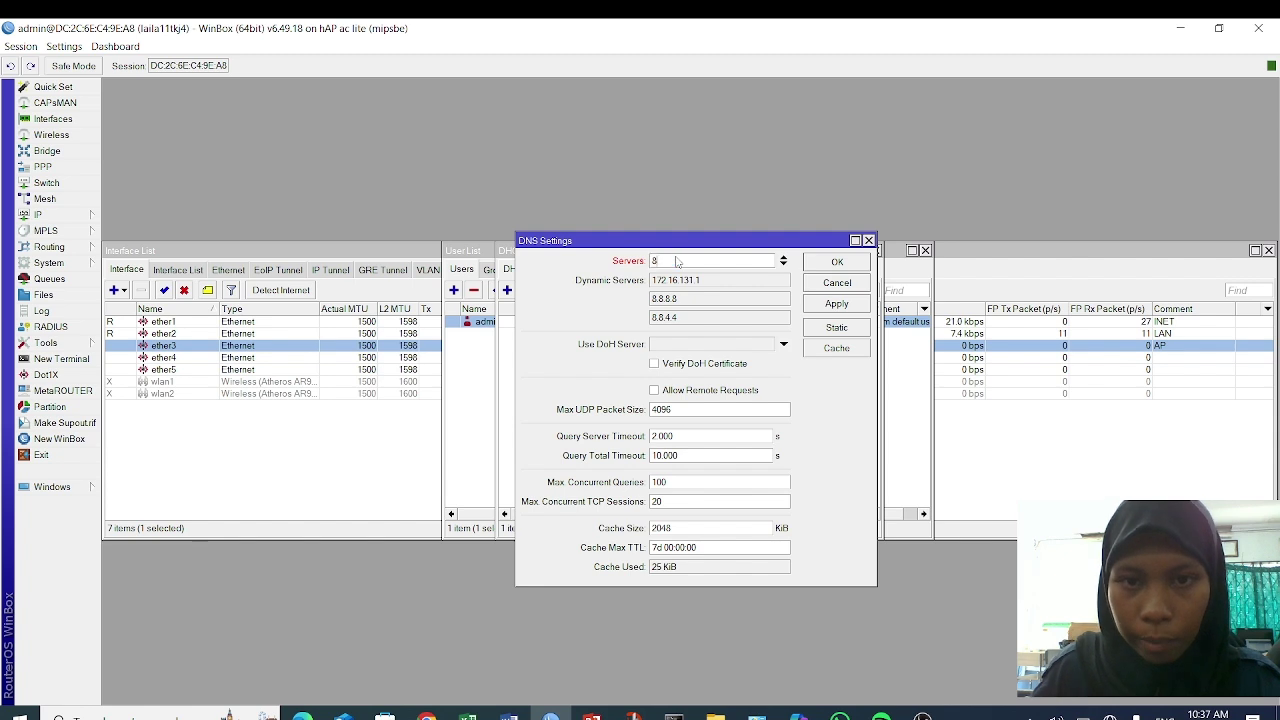
text(.8.8.8)
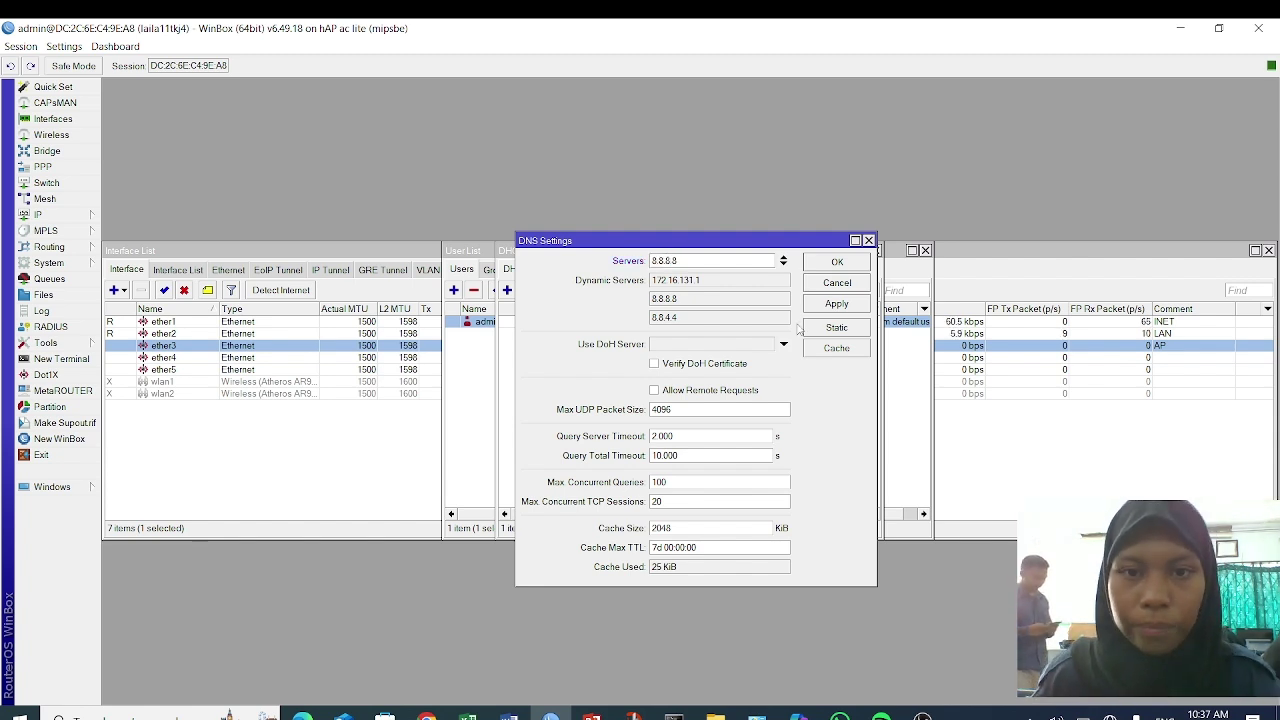
click(865, 303)
click(842, 261)
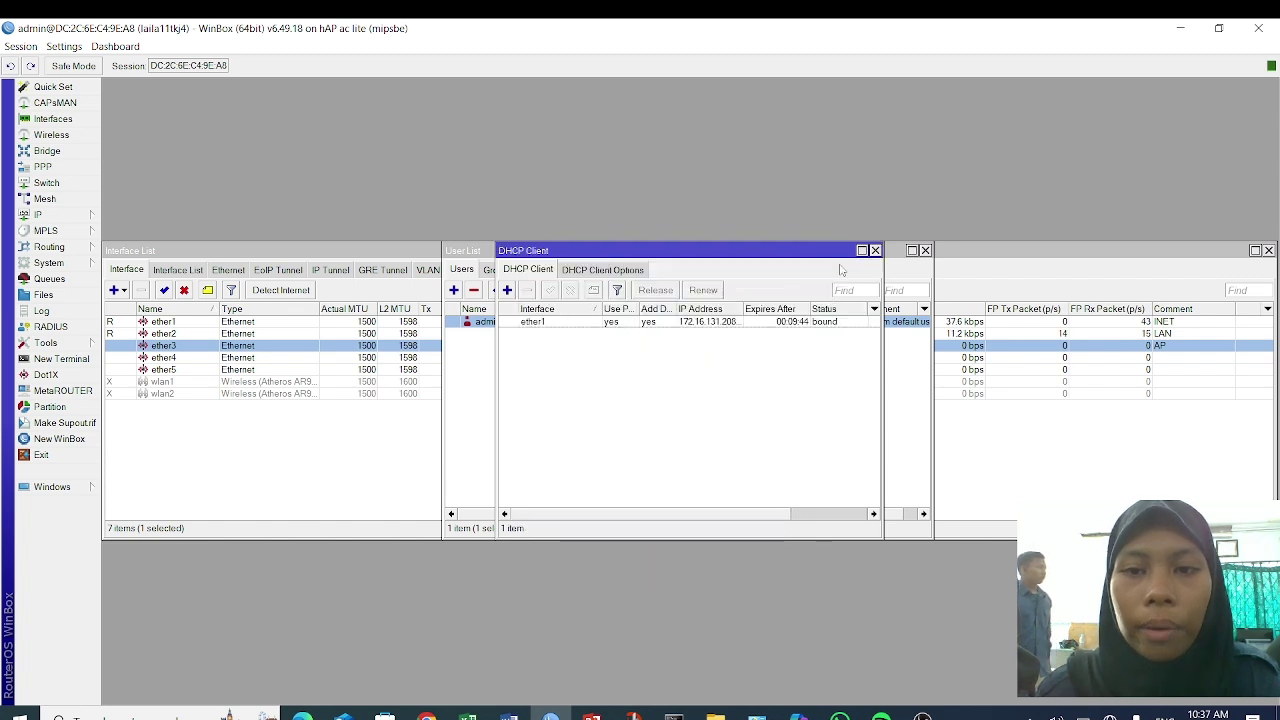
click(50, 217)
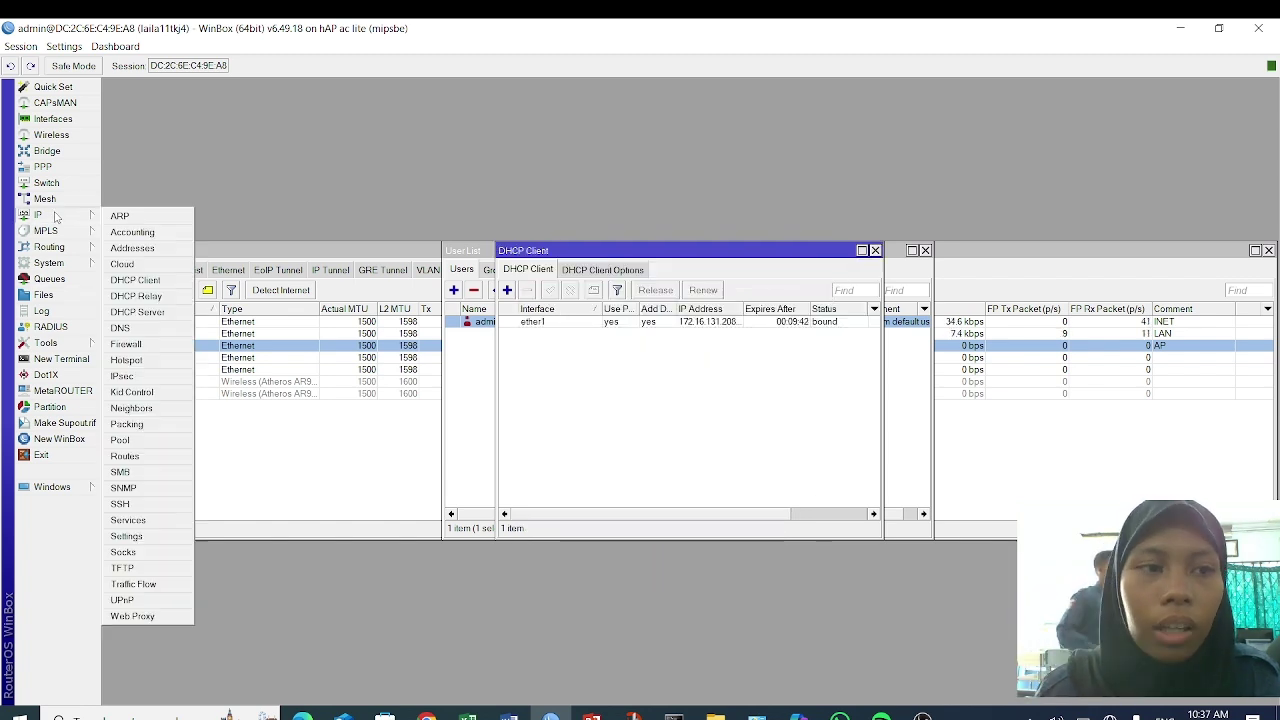
- Add IP address 192.168.16.1/24 on ether2
click(168, 249)
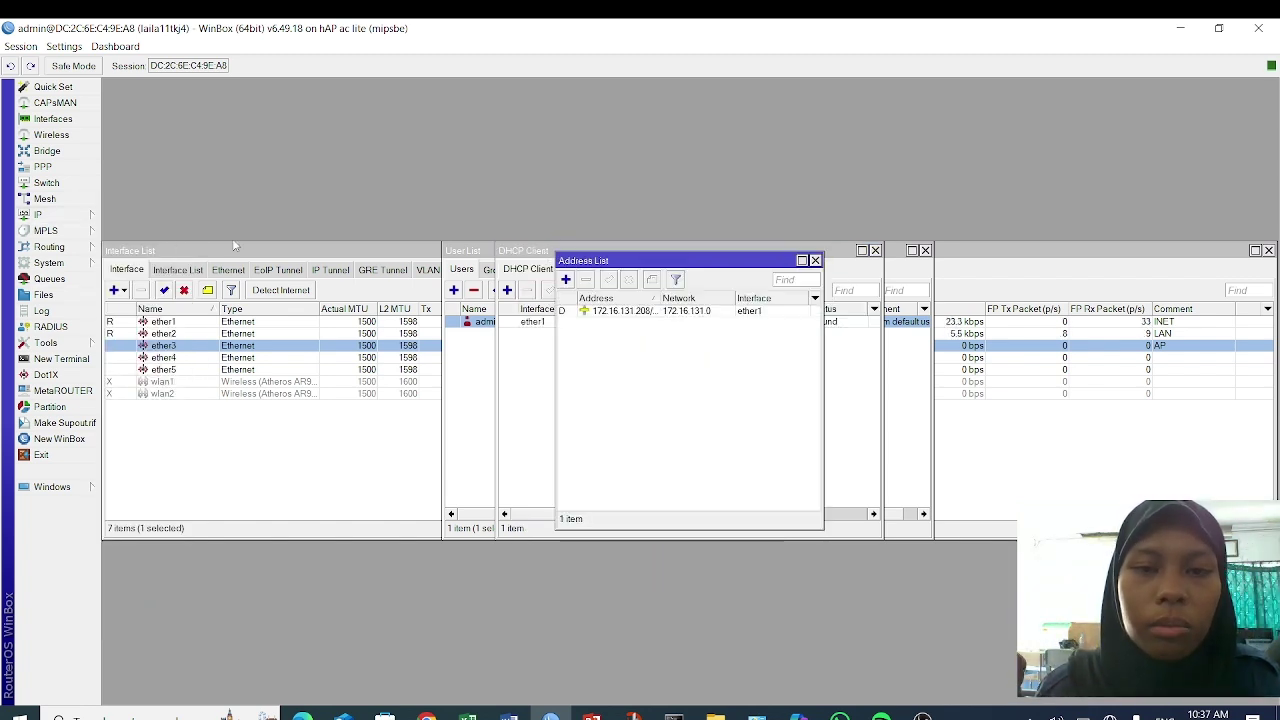
click(566, 280)
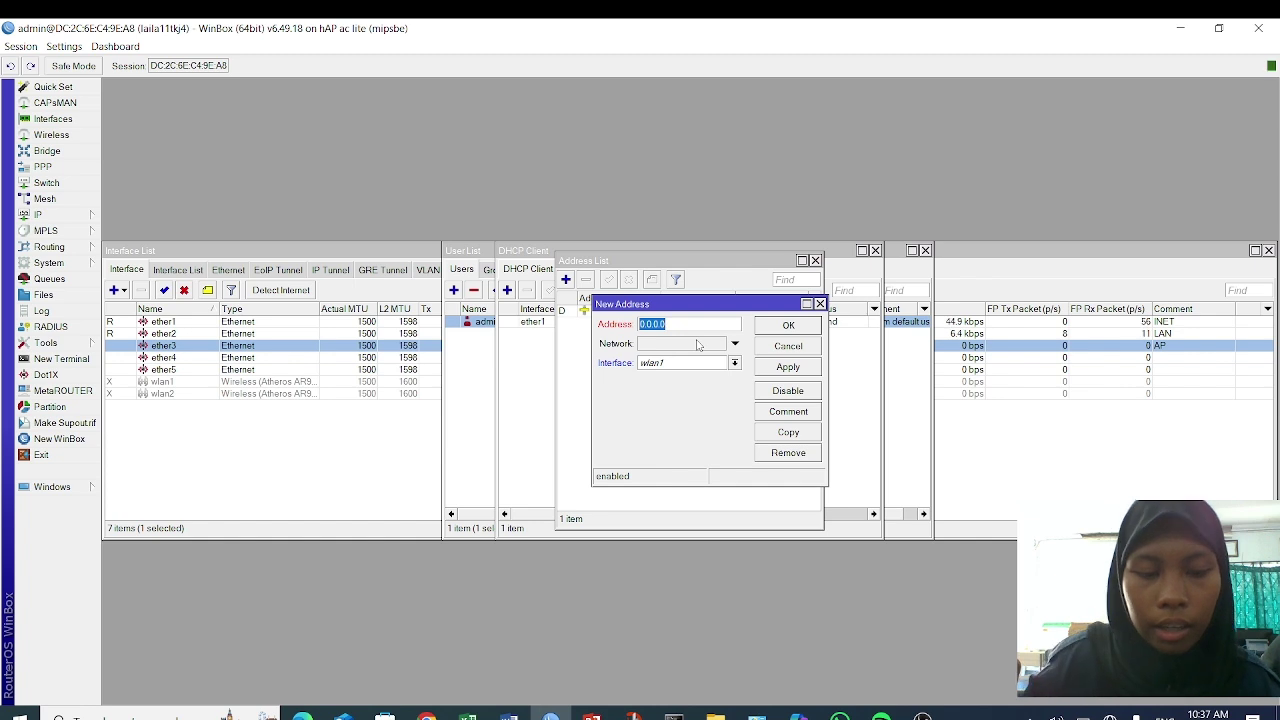
text(192.168)
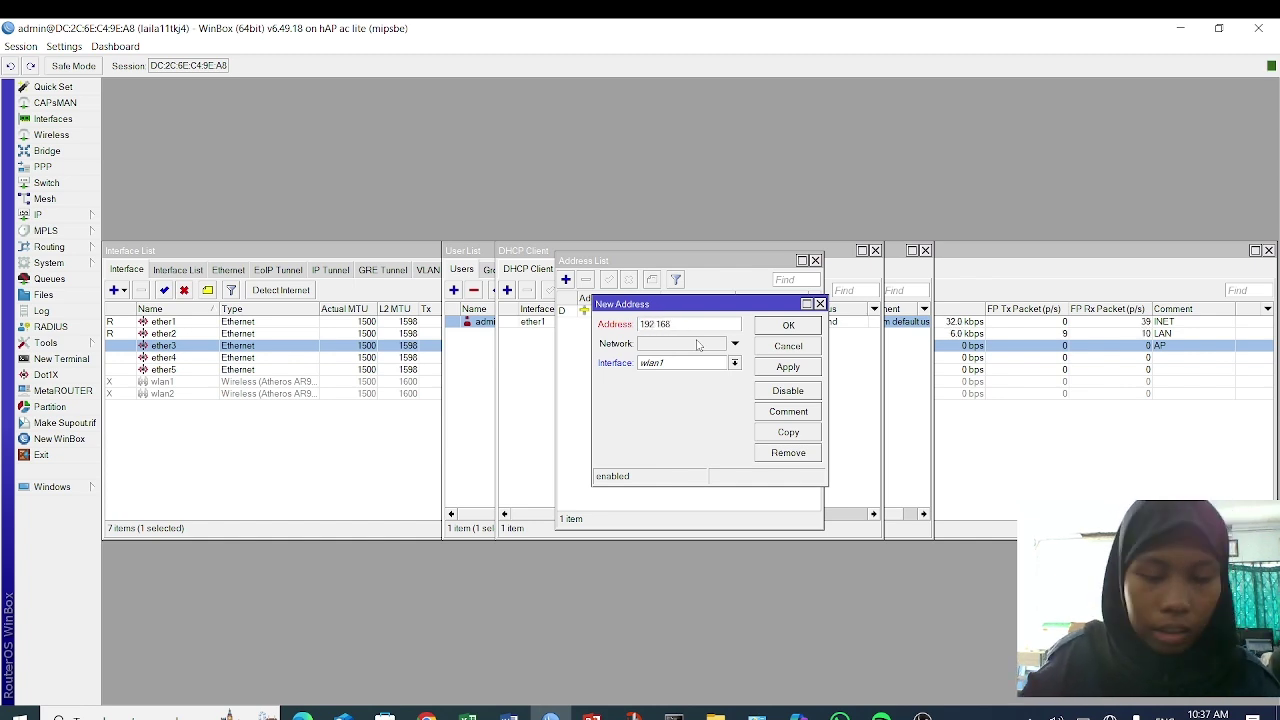
text(.16.1/24)
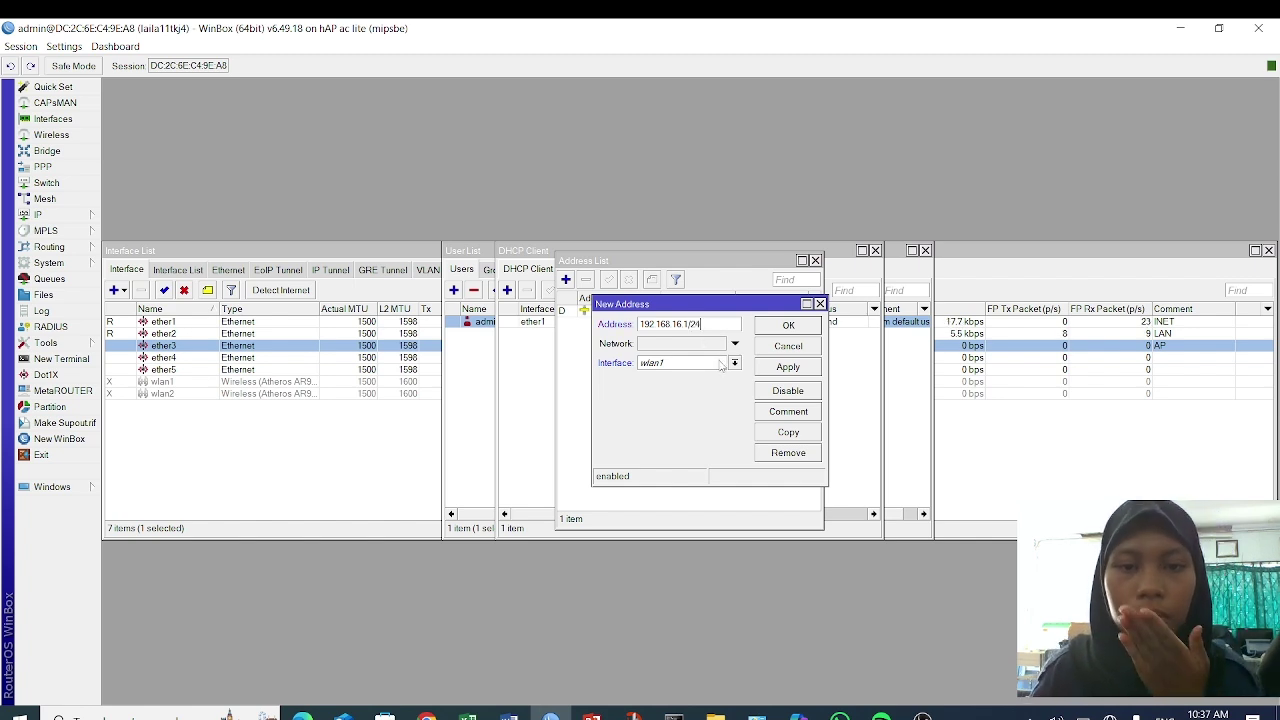
click(720, 364)
click(715, 394)
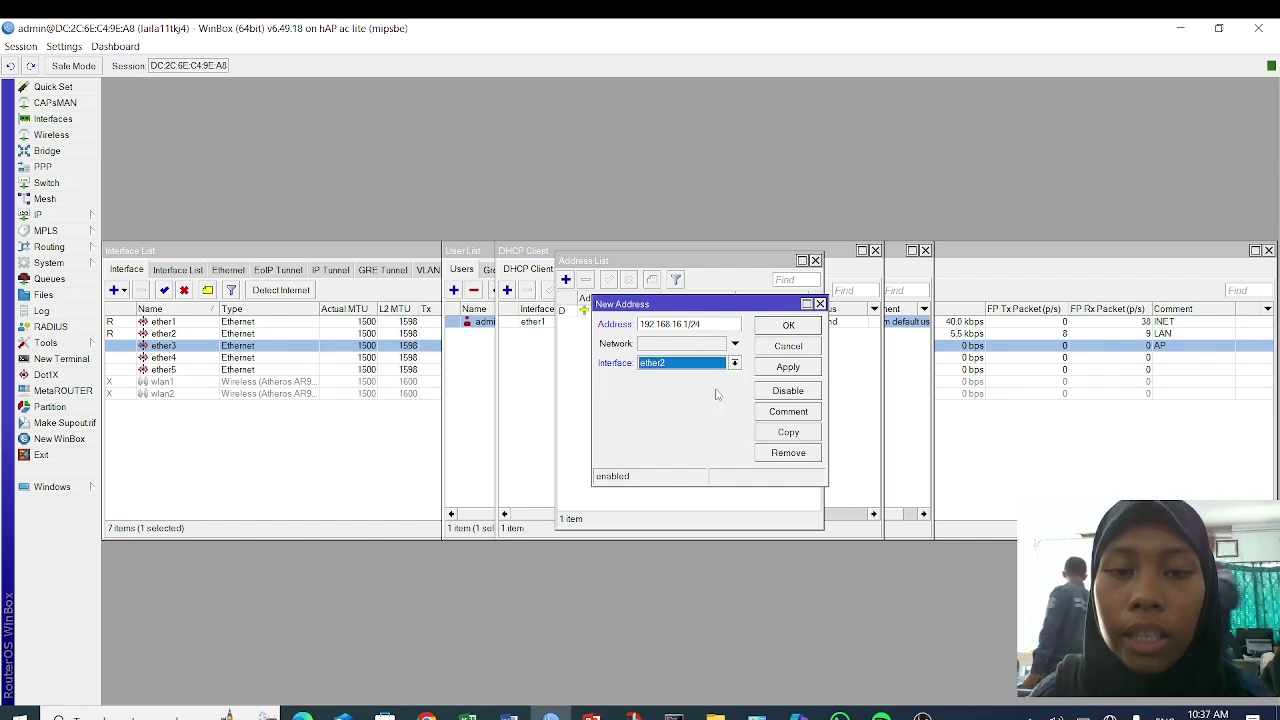
click(789, 367)
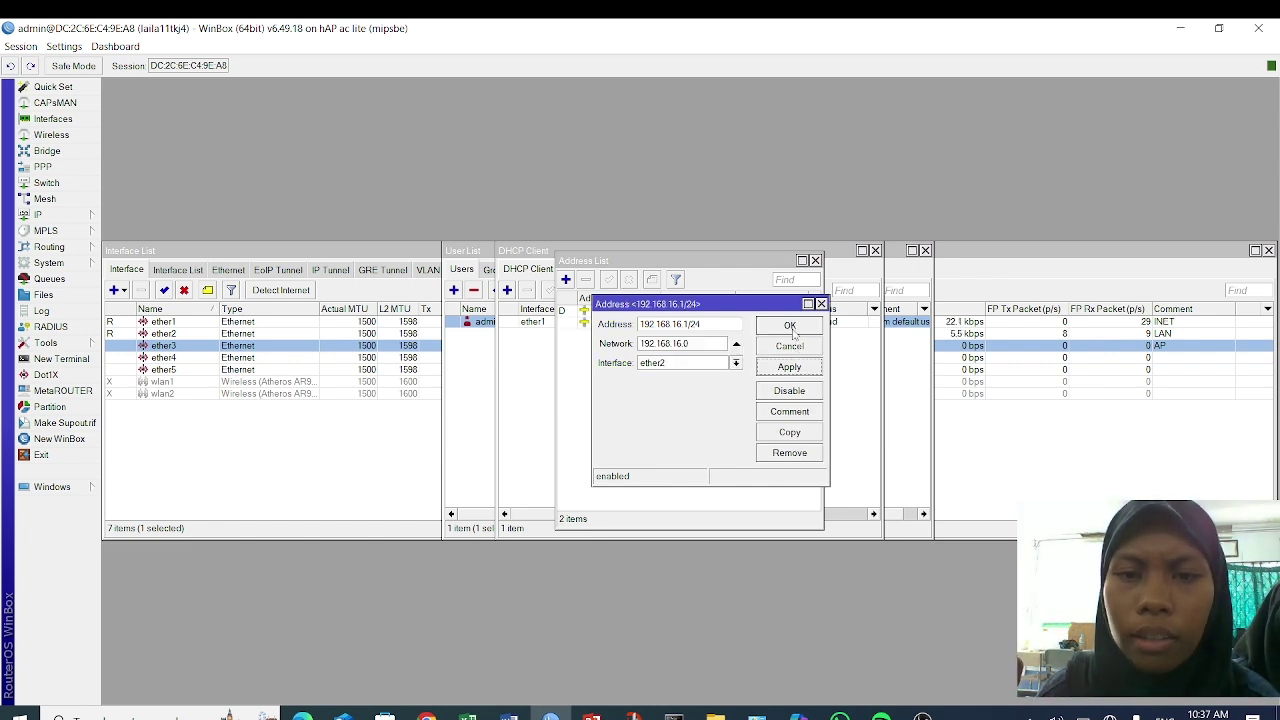
click(790, 327)
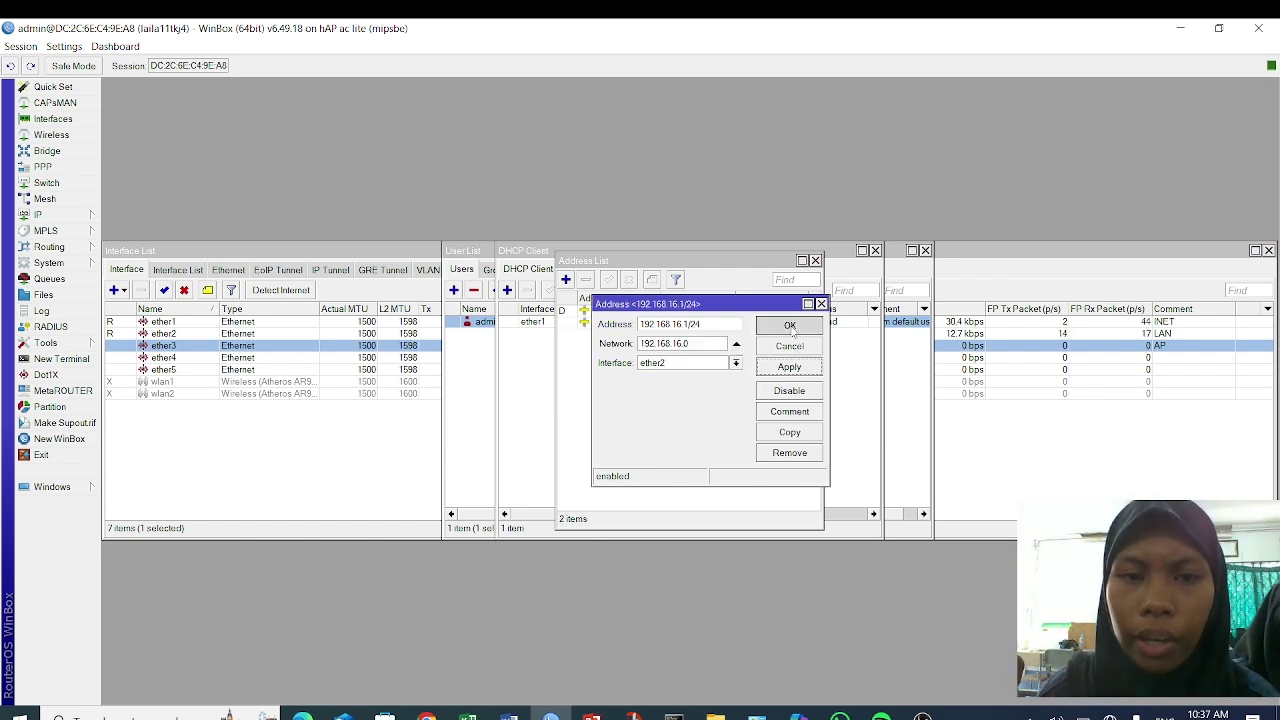
- Add IP address 192.168.17.1/24 on ether3
click(566, 281)
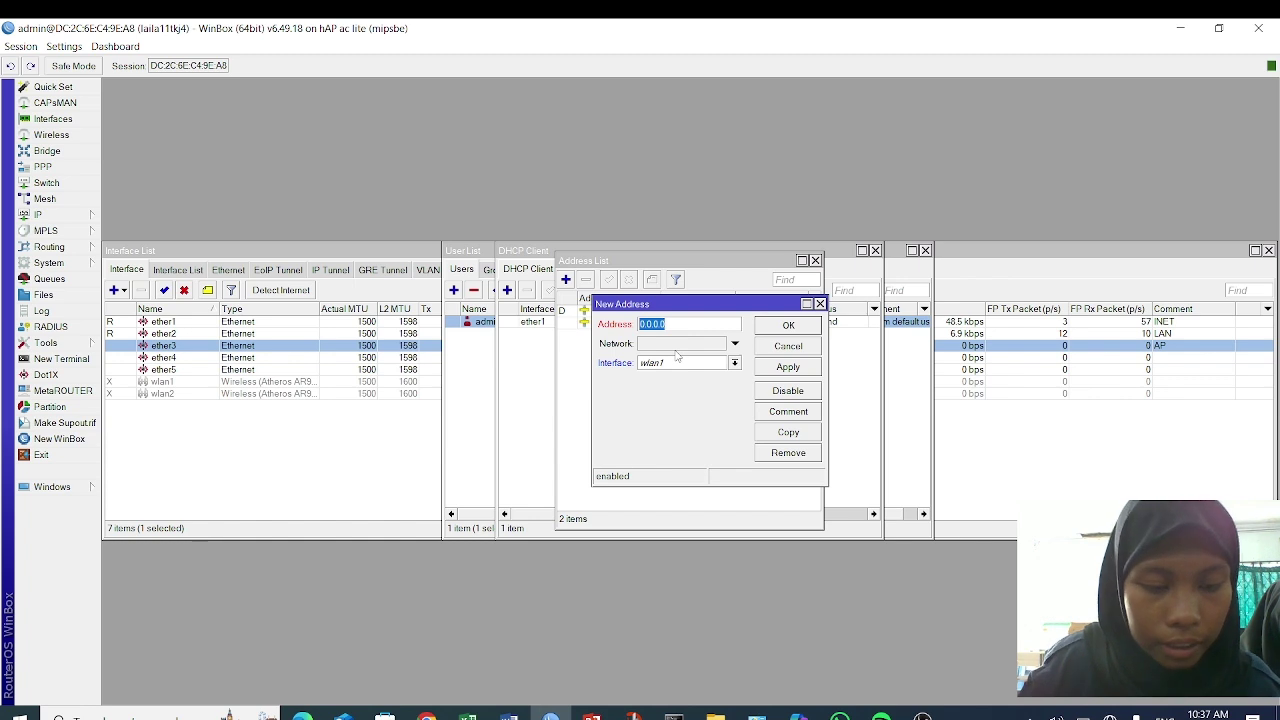
text(192.168.17)
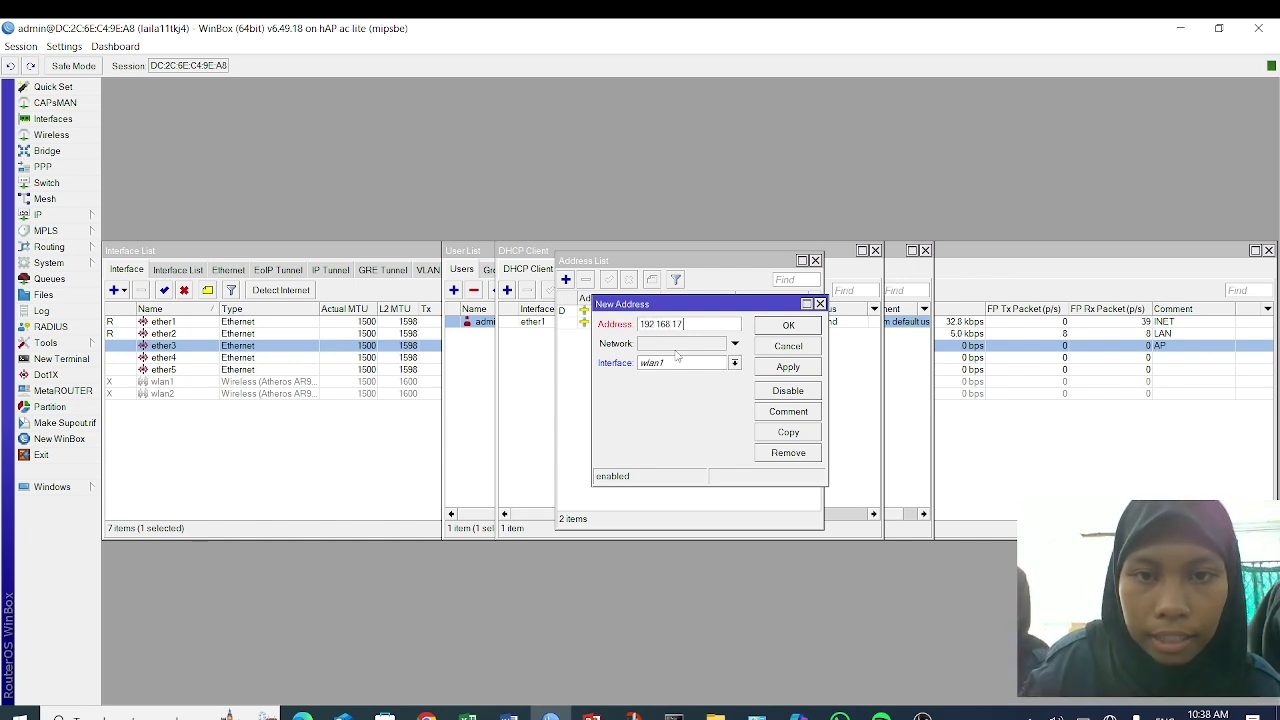
text(.1/24)
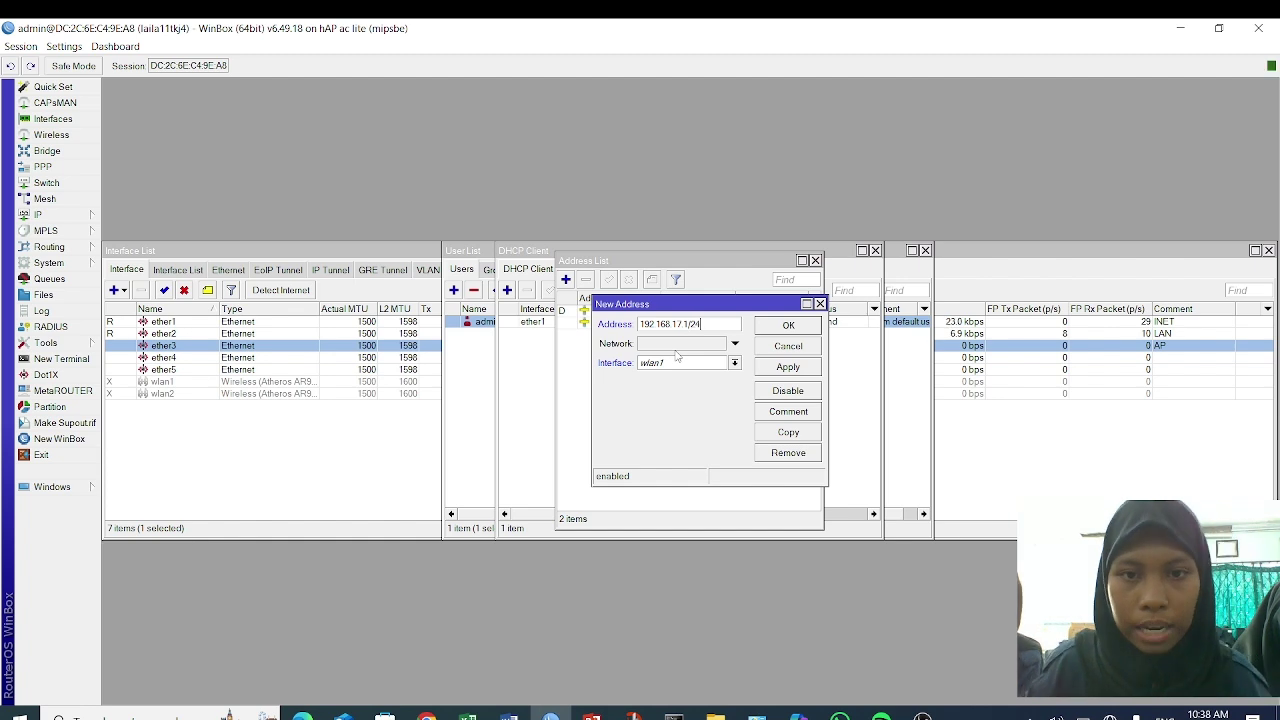
click(685, 368)
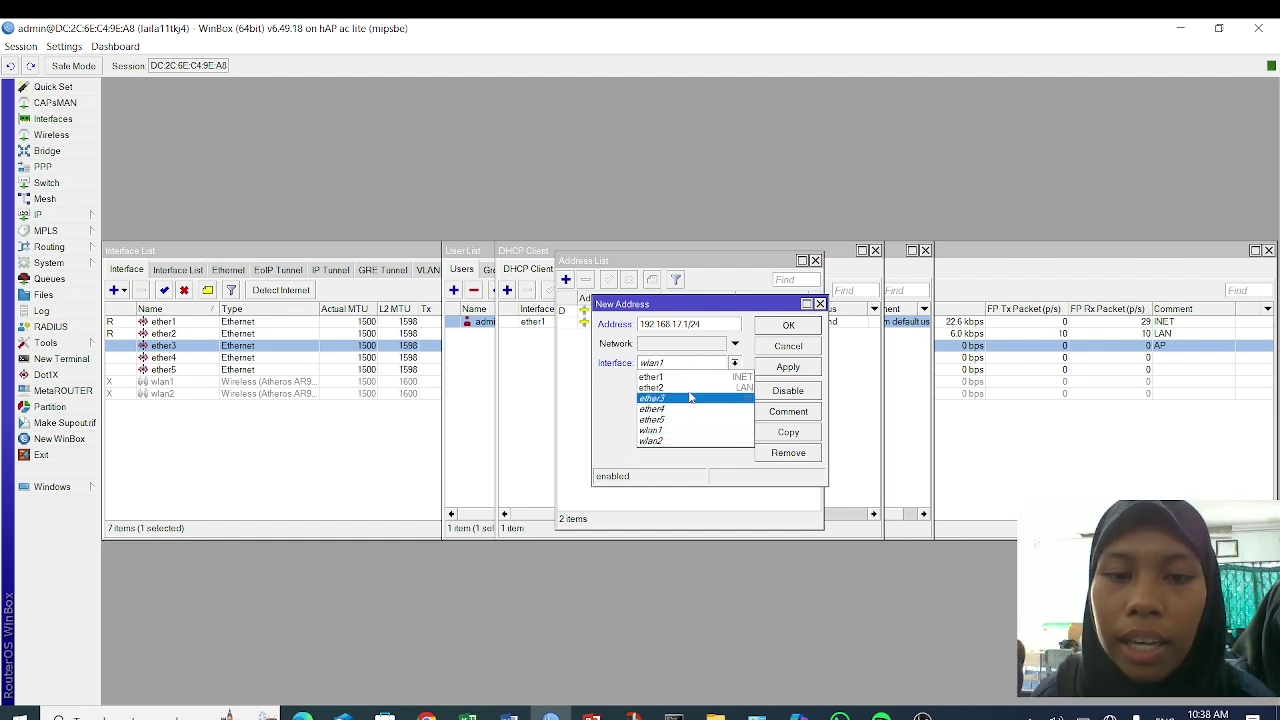
click(690, 398)
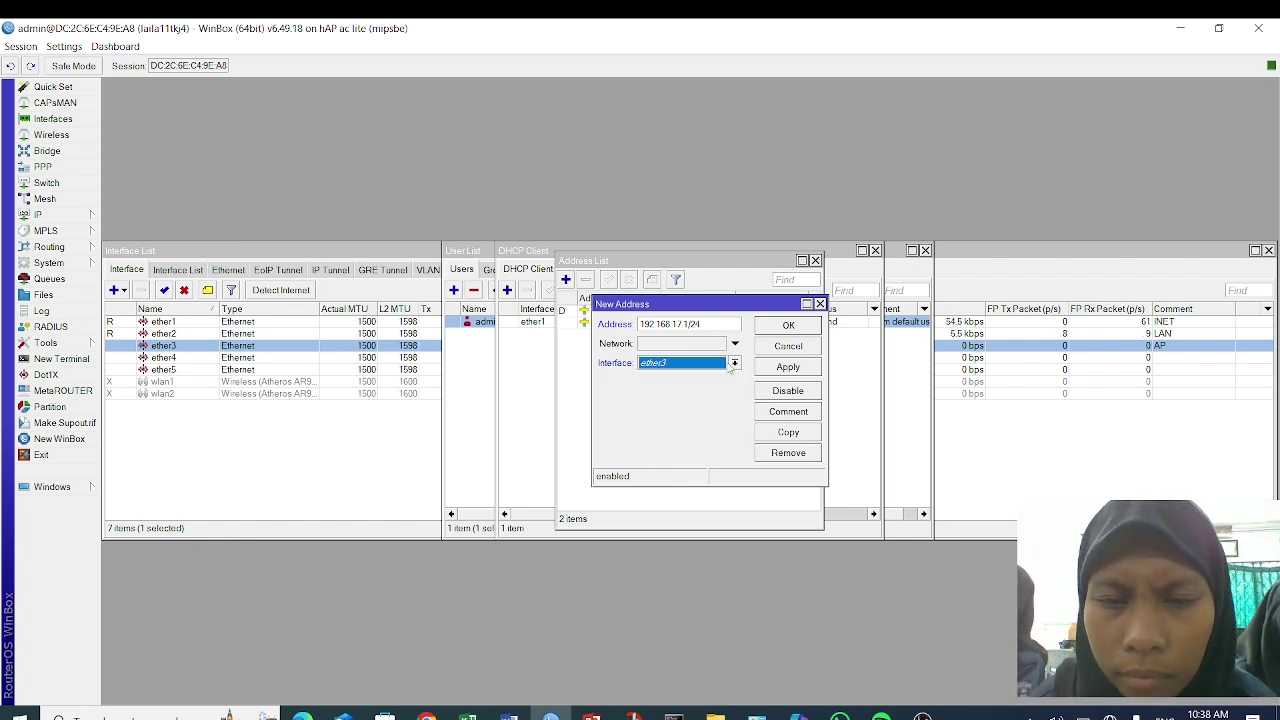
click(799, 371)
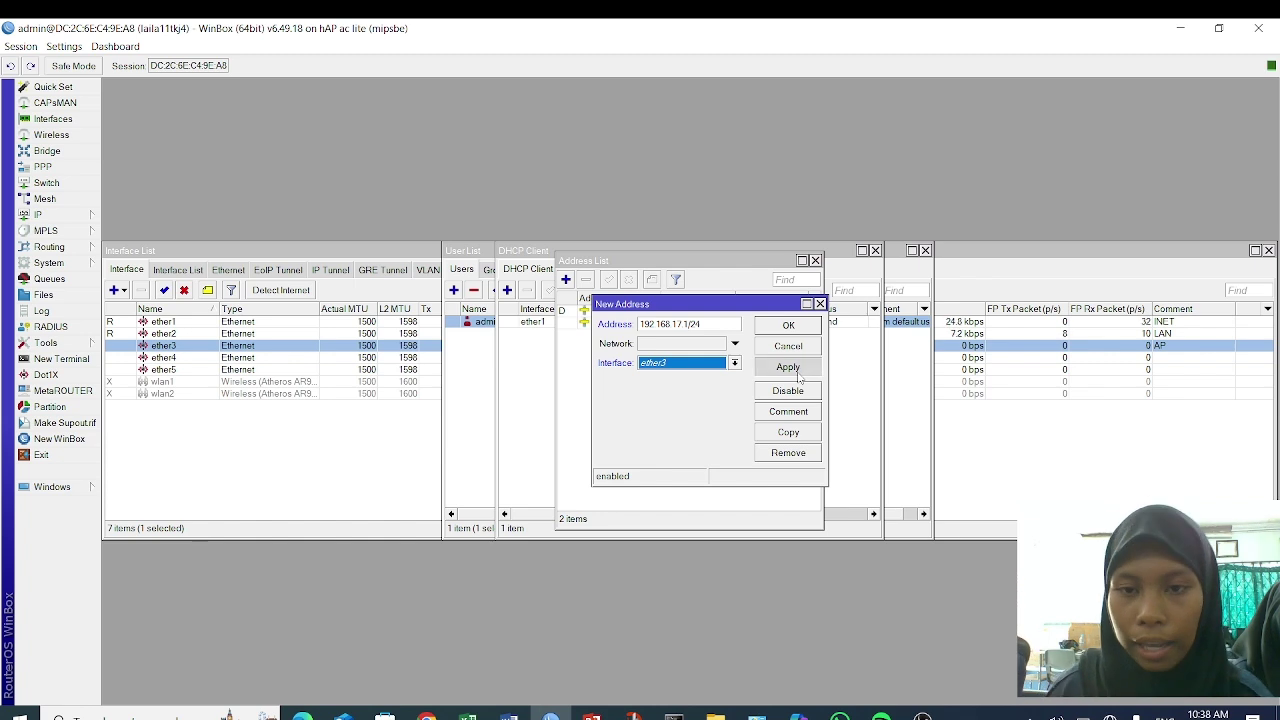
click(785, 325)
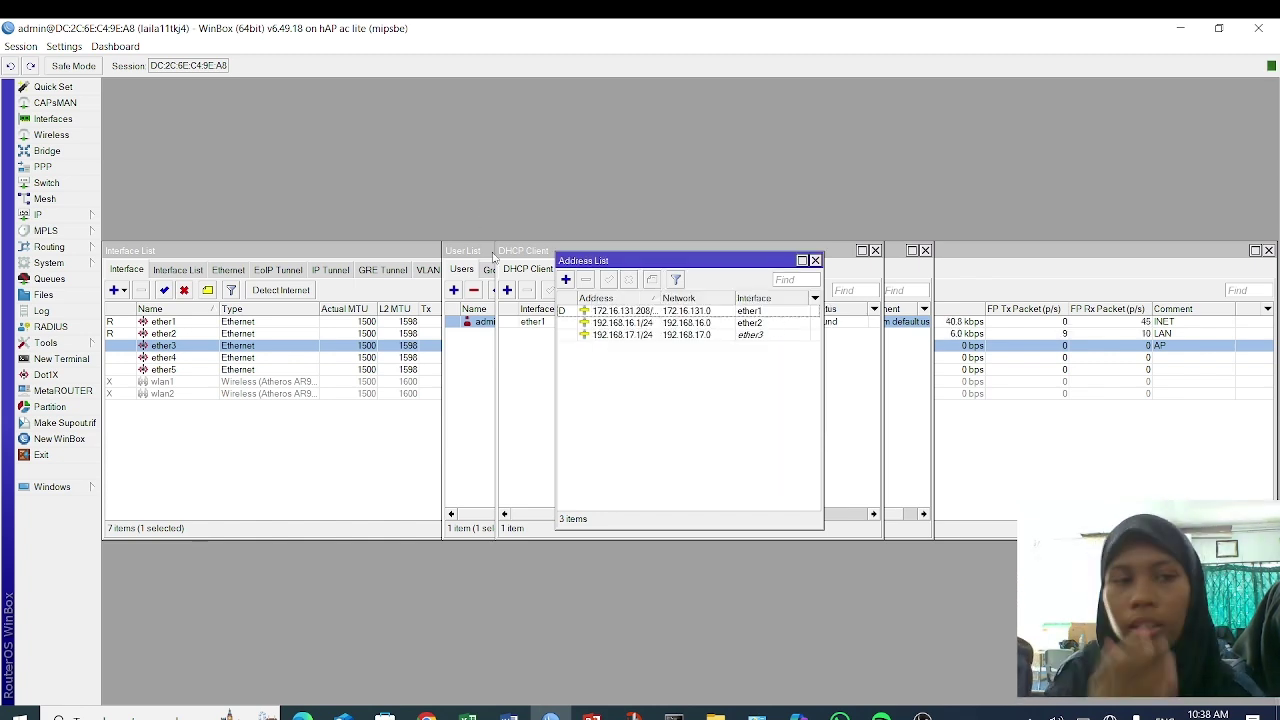
- Run DHCP Setup on ether2, accepting gateway 192.168.16.1 and the default pool, DNS and lease
click(78, 217)
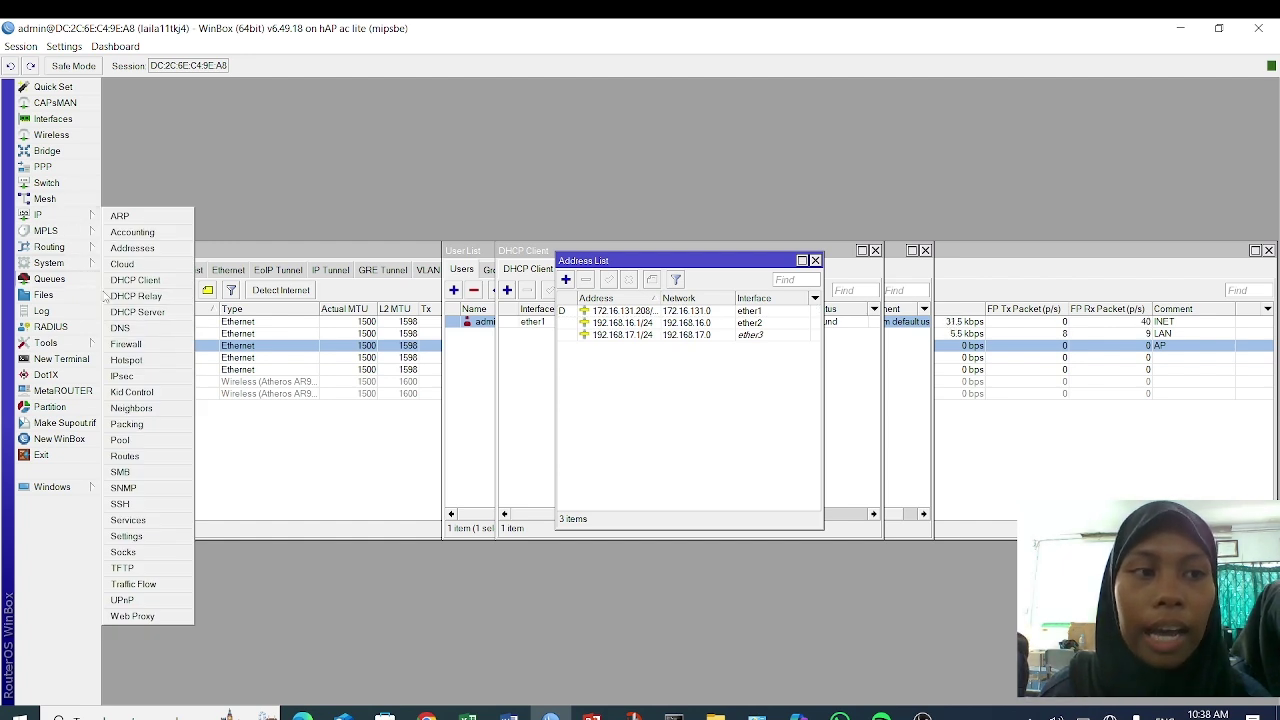
click(140, 312)
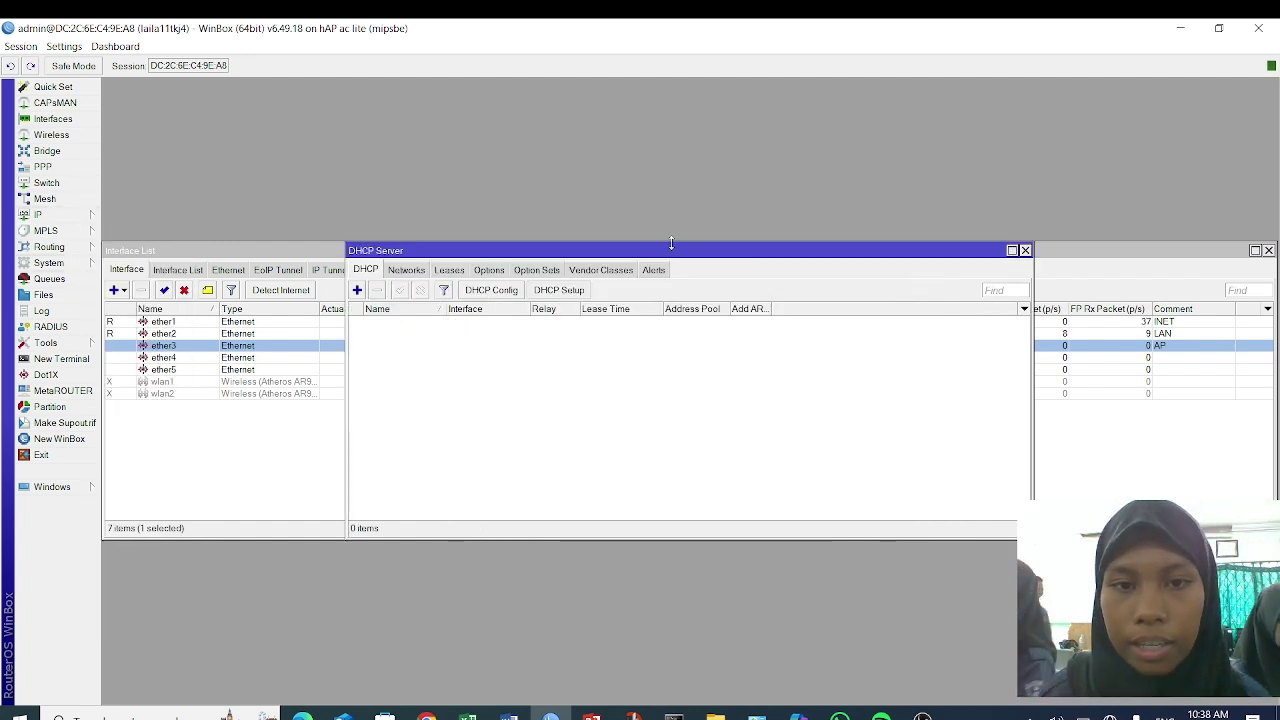
click(546, 293)
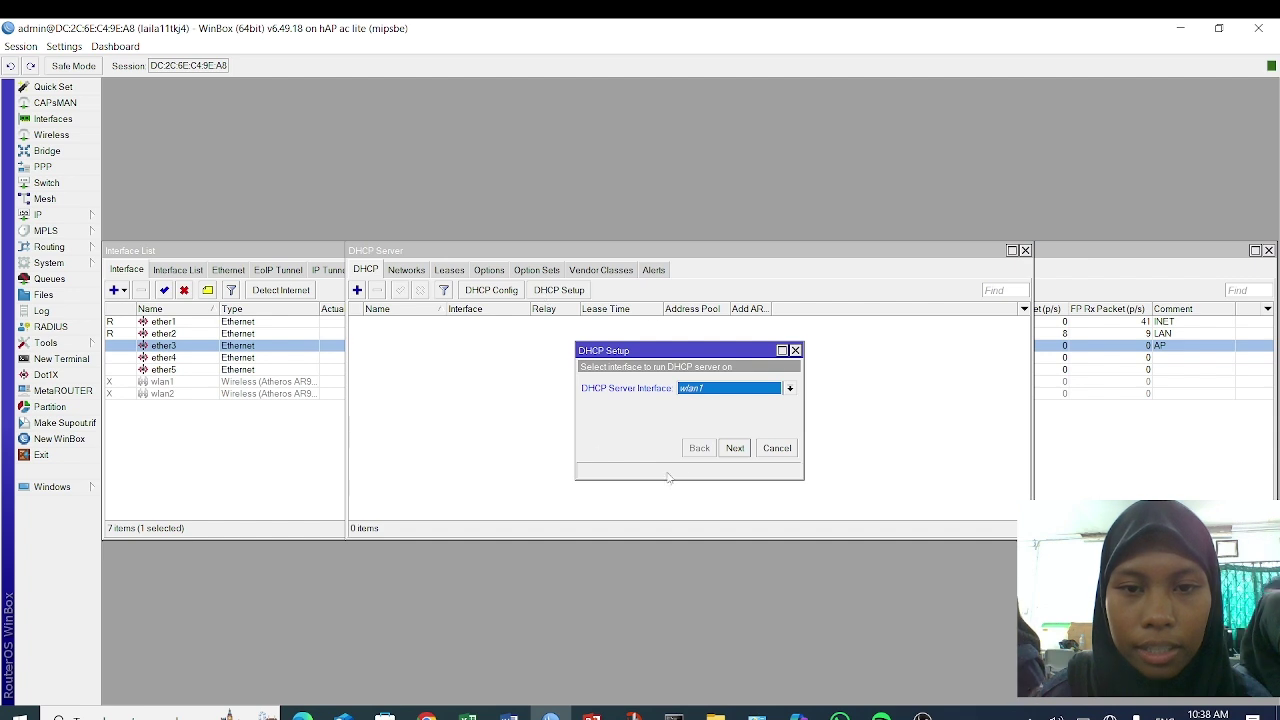
click(716, 390)
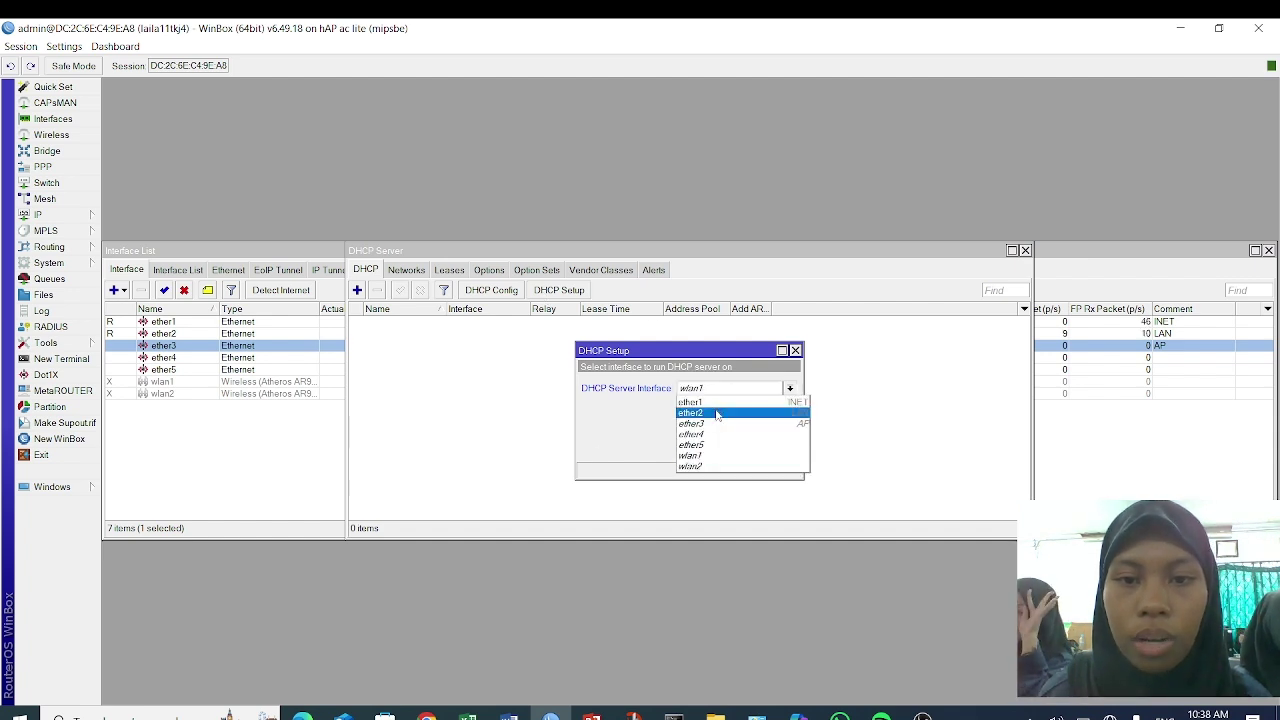
click(716, 413)
click(735, 448)
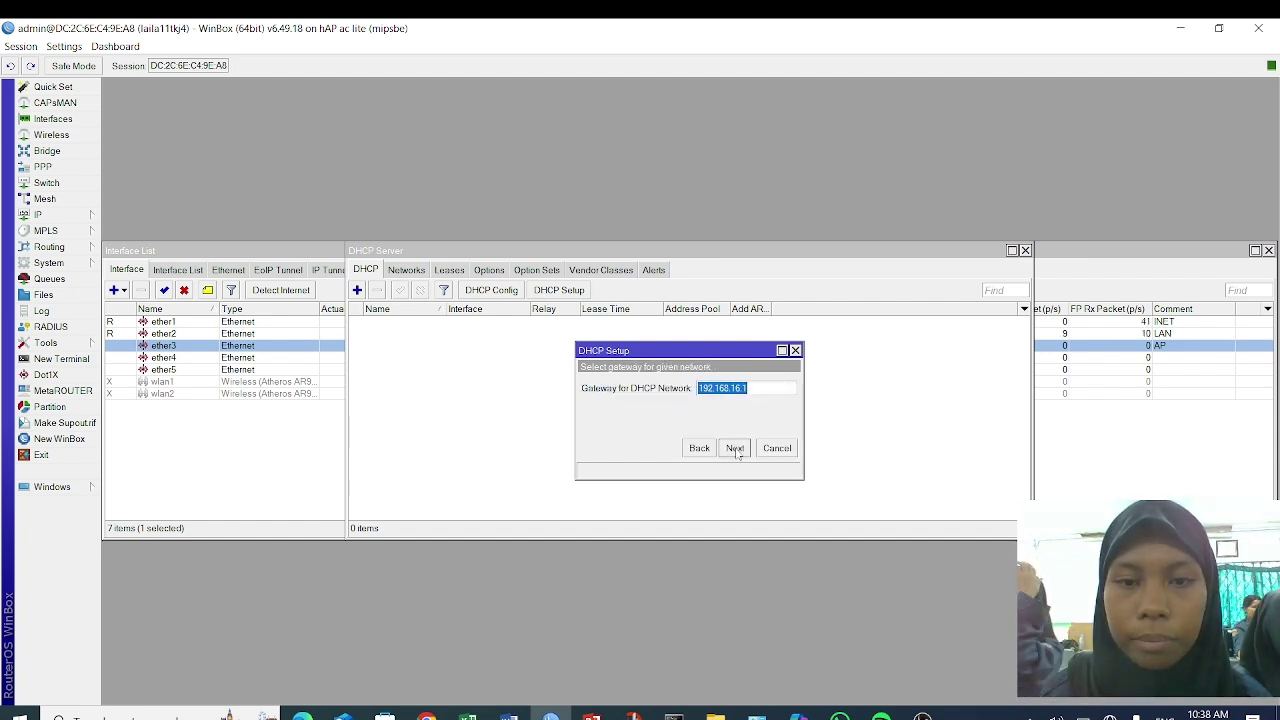
click(735, 448)
click(735, 448)
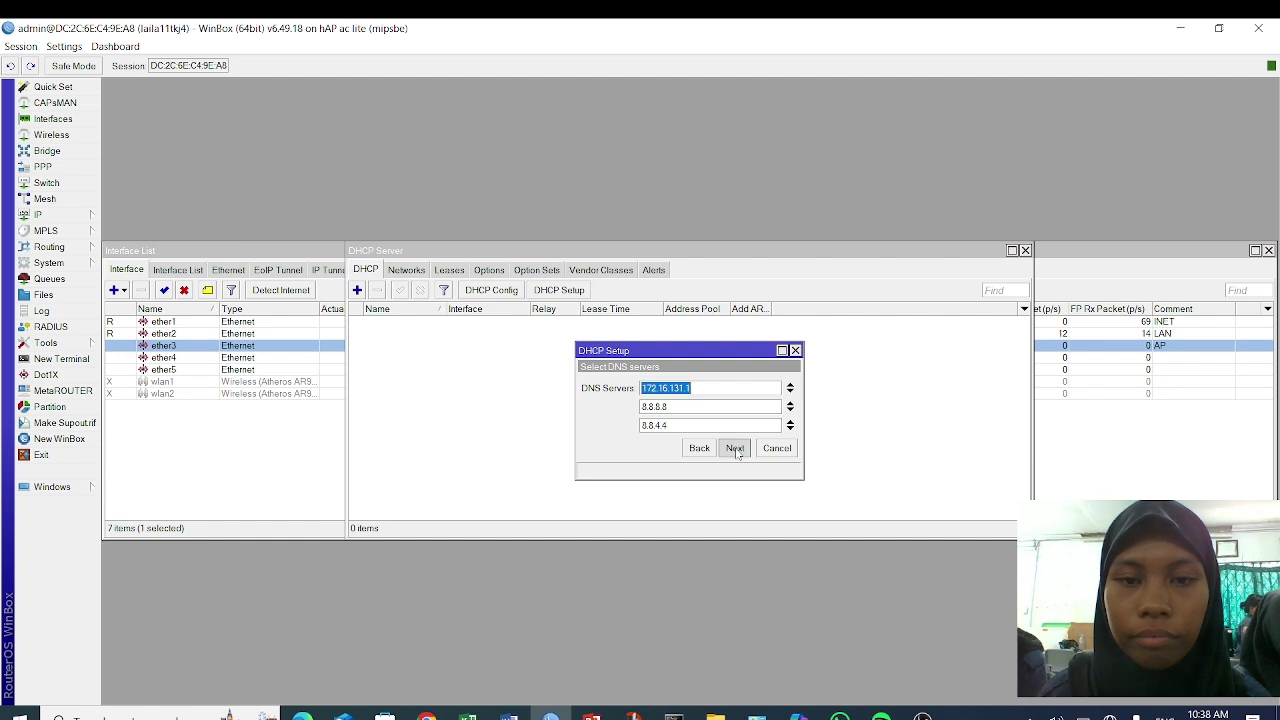
click(735, 448)
click(735, 448)
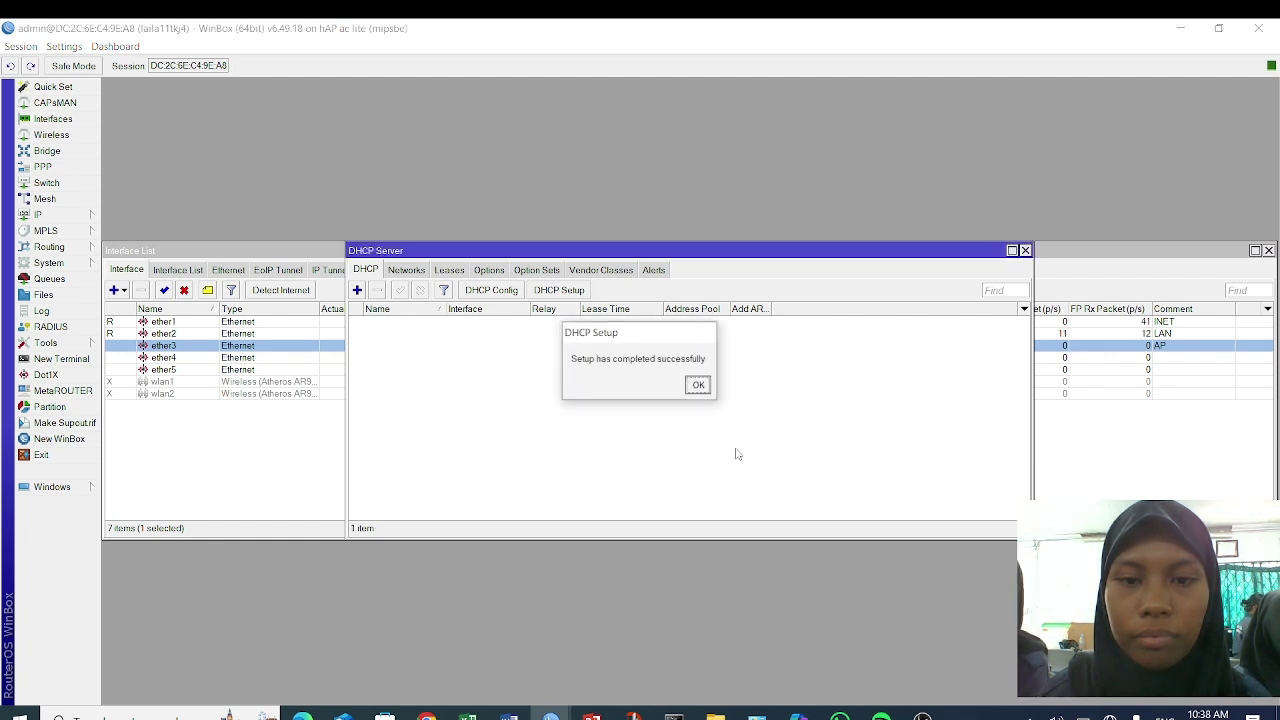
click(691, 389)
- Run DHCP Setup on ether3 for 192.168.17.0/24, keeping the default gateway, range and lease
click(566, 290)
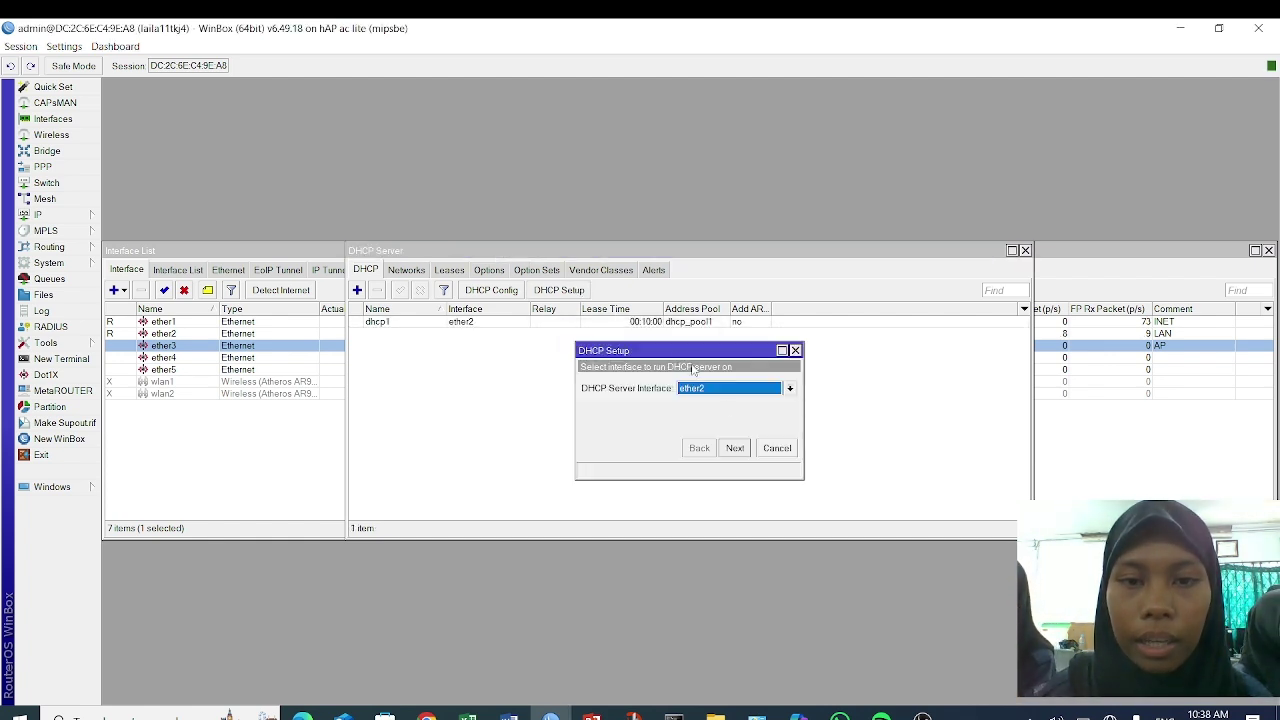
click(740, 392)
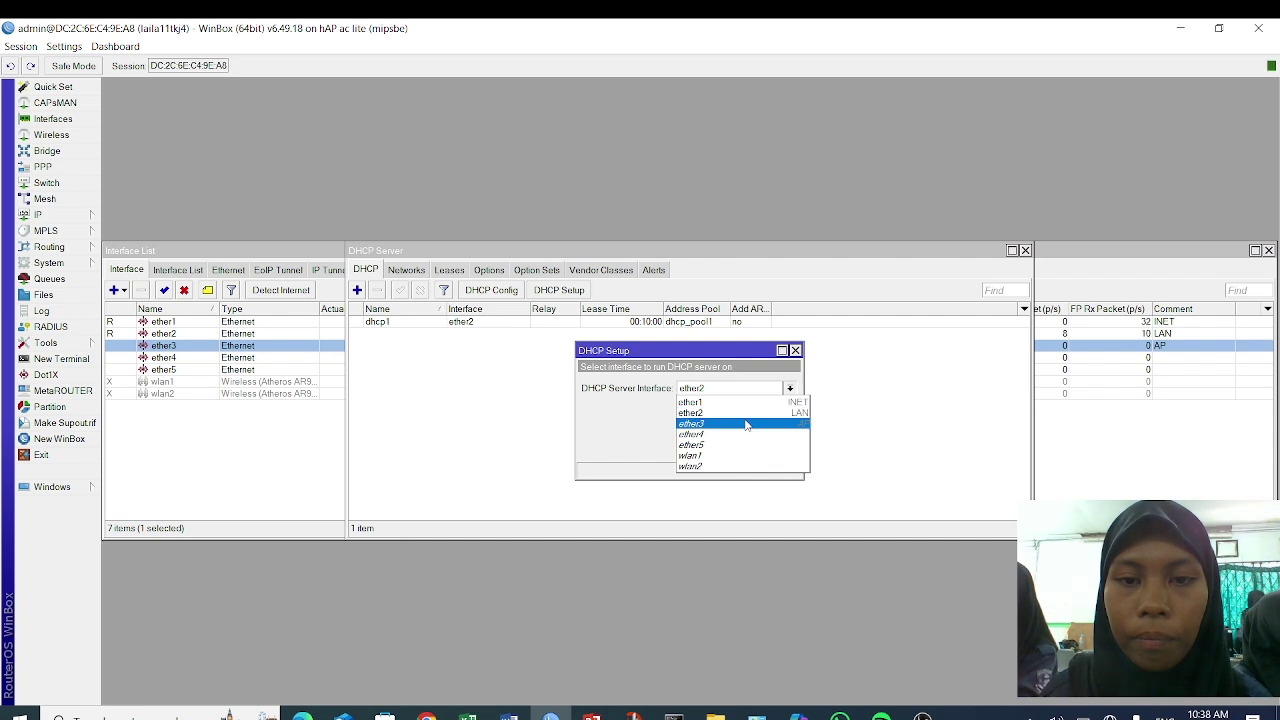
click(745, 424)
click(737, 448)
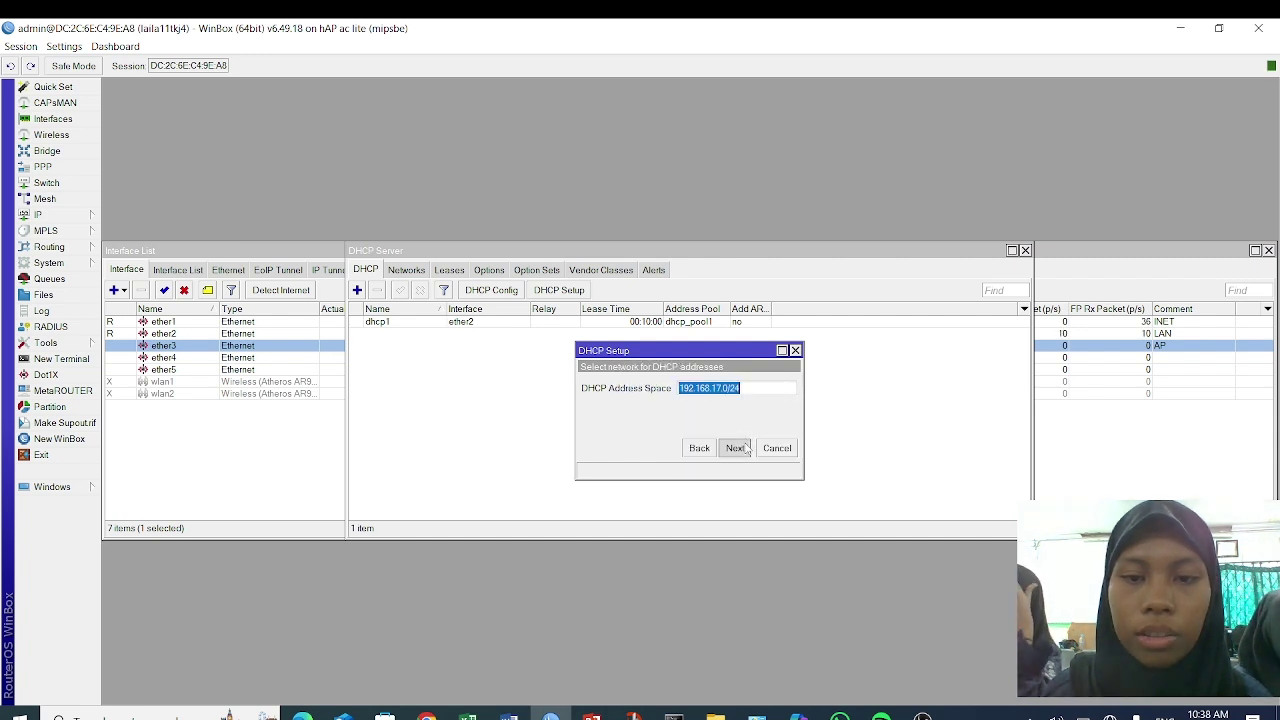
click(740, 448)
click(740, 448)
click(740, 448)
click(740, 448)
click(740, 448)
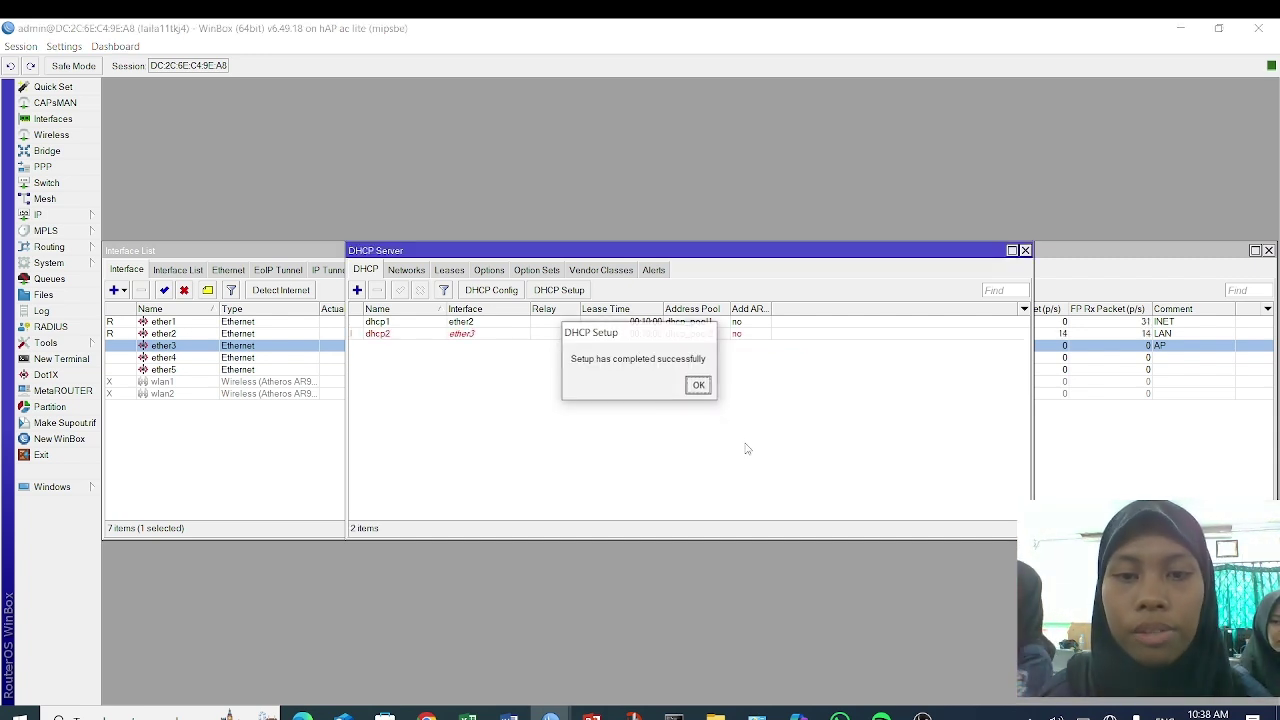
click(699, 386)
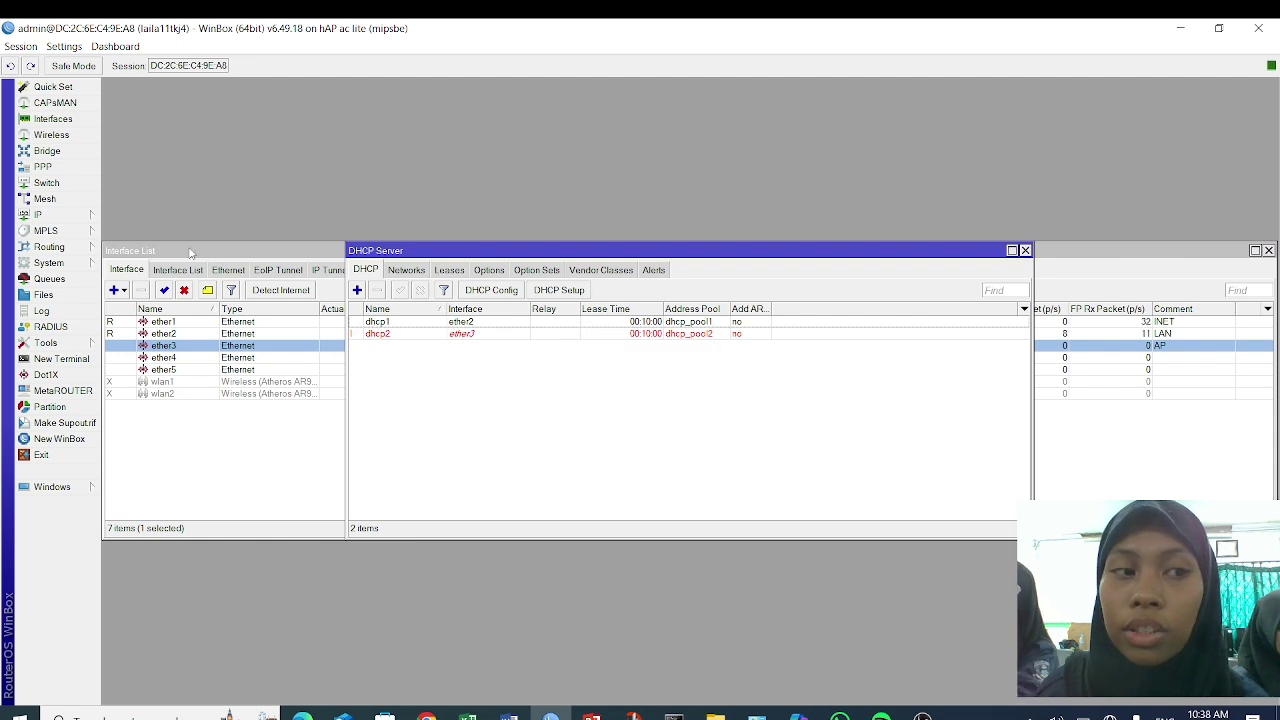
- Add a srcnat masquerade NAT rule with out-interface ether1
click(45, 215)
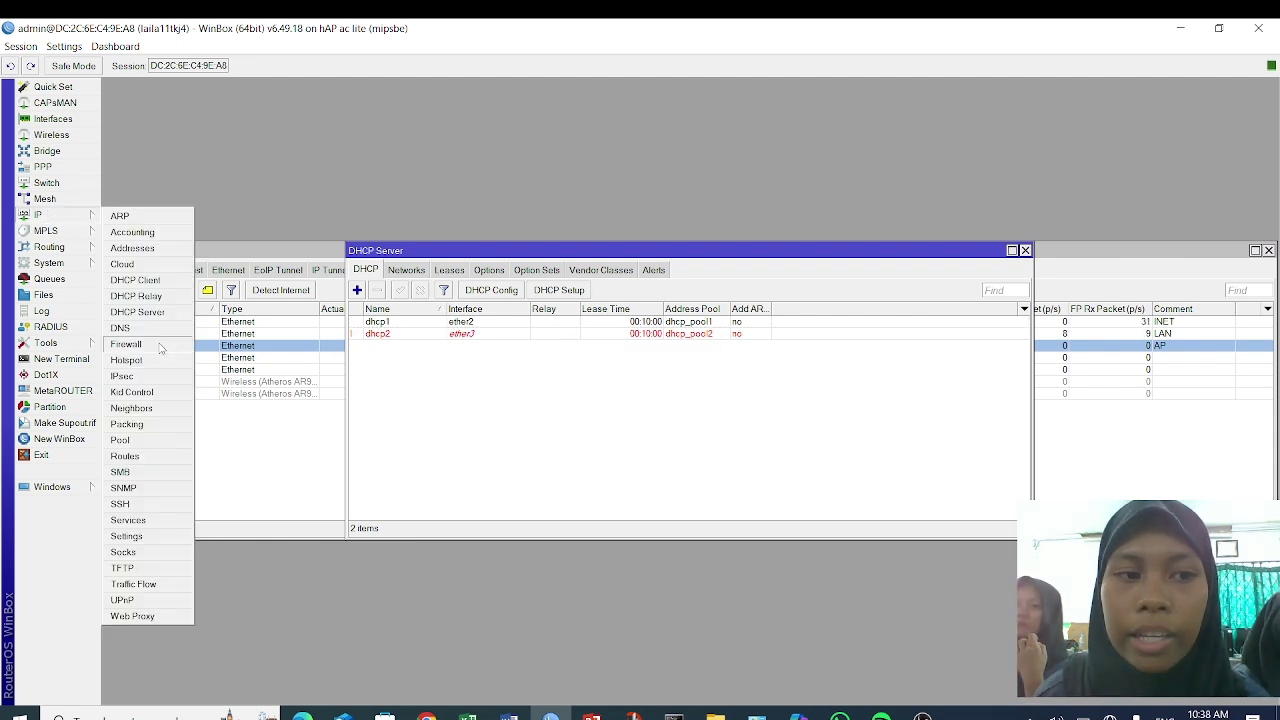
click(126, 344)
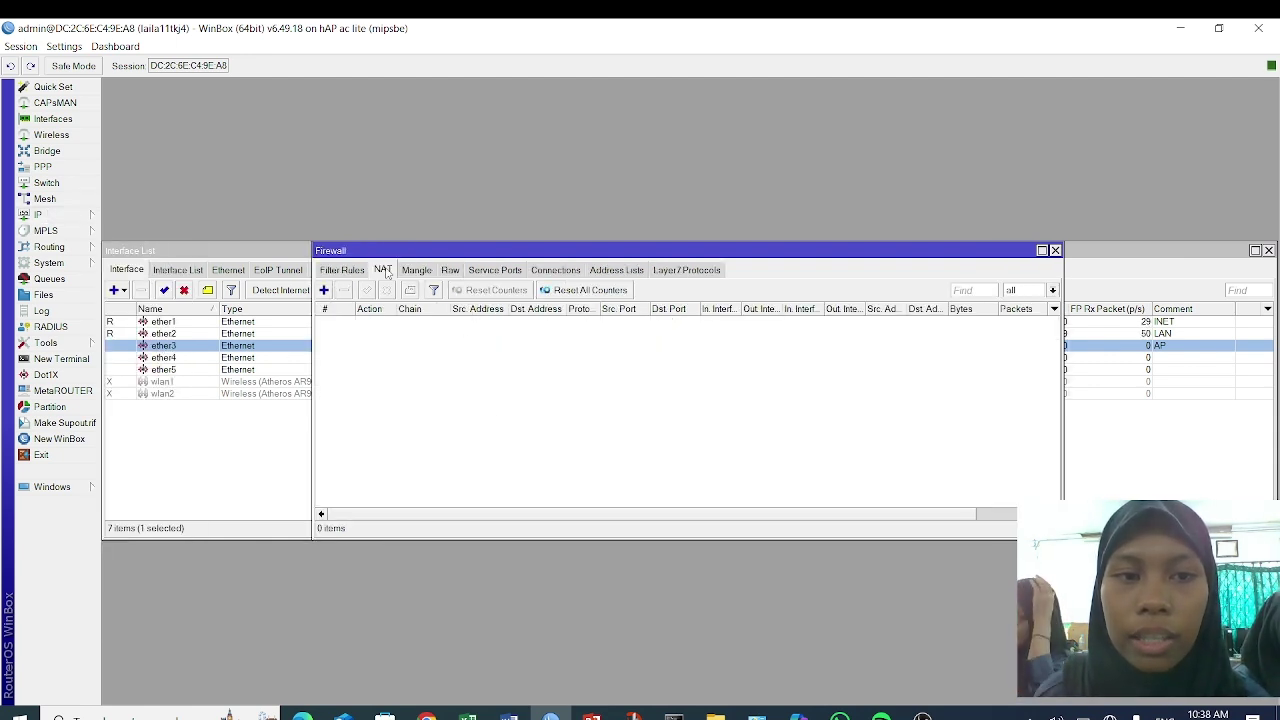
click(323, 290)
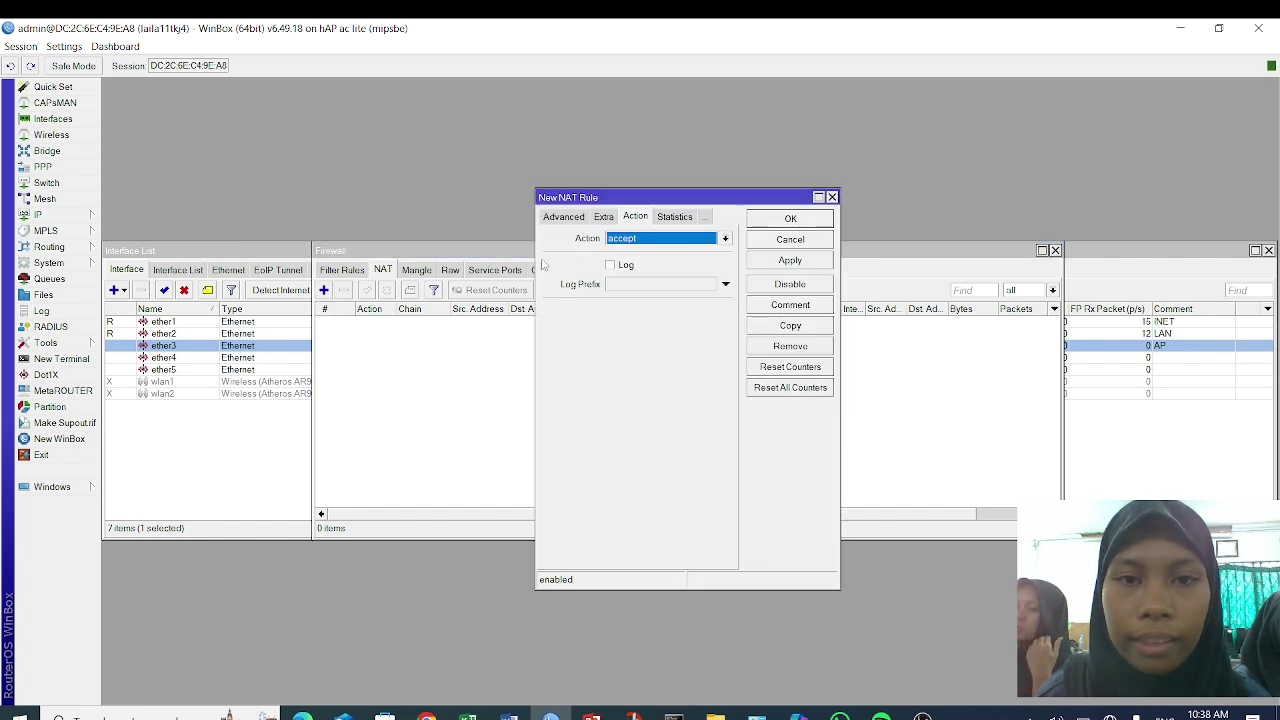
click(631, 238)
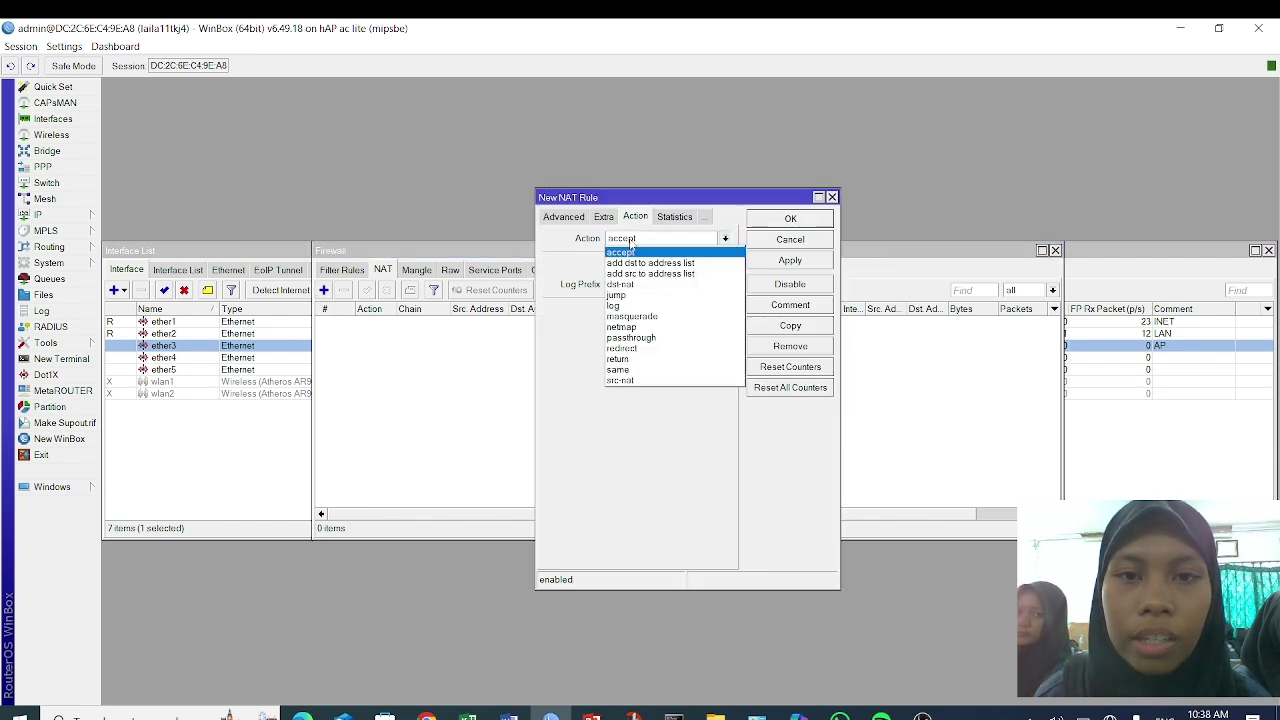
click(675, 317)
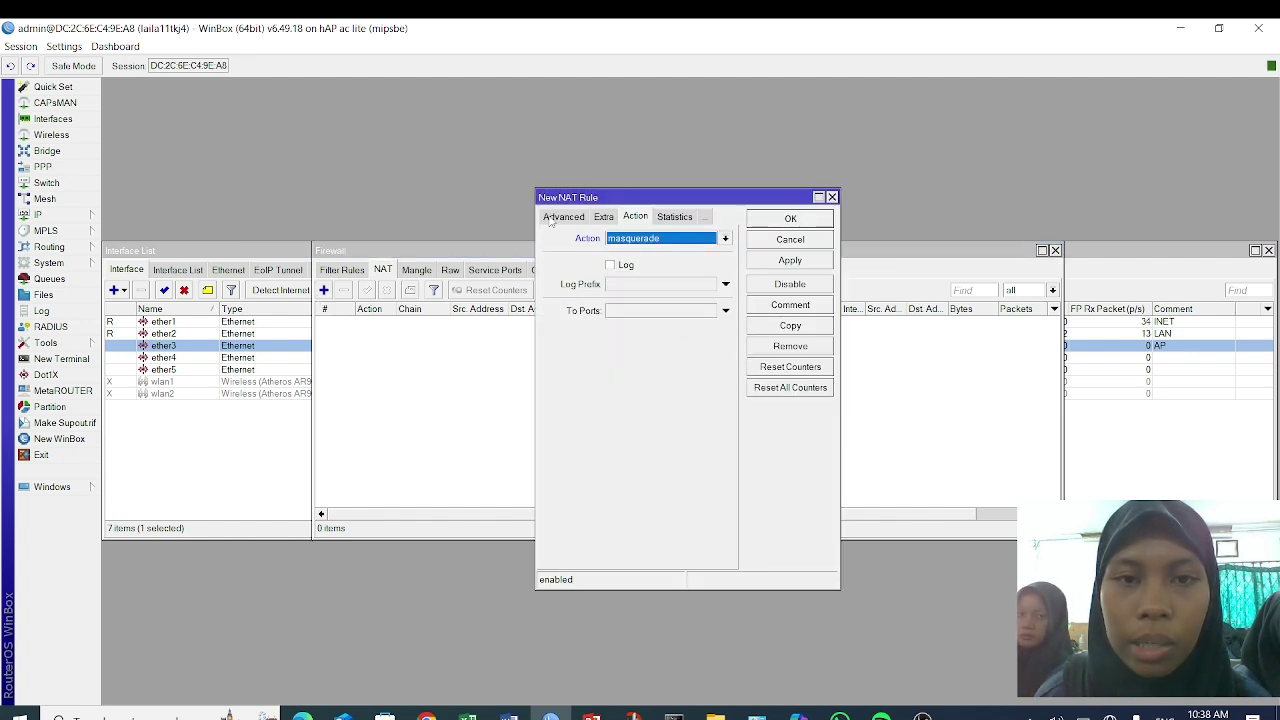
click(556, 217)
click(559, 216)
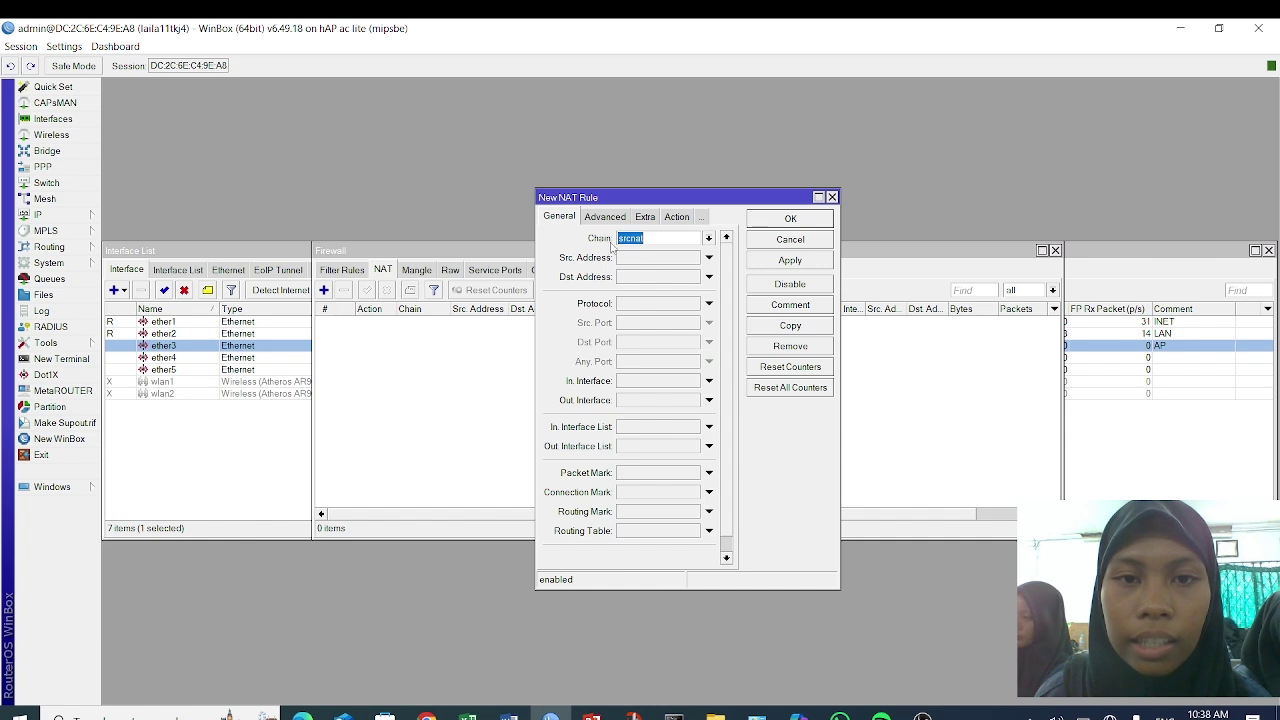
click(660, 401)
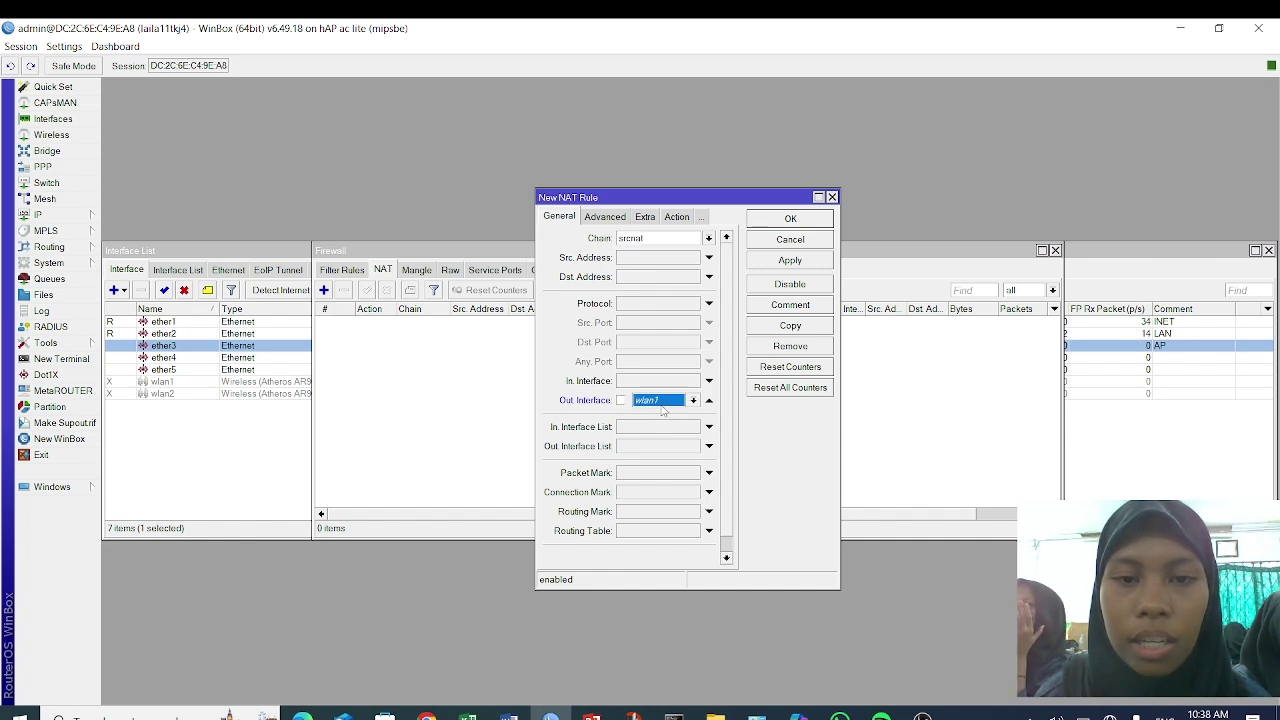
click(665, 403)
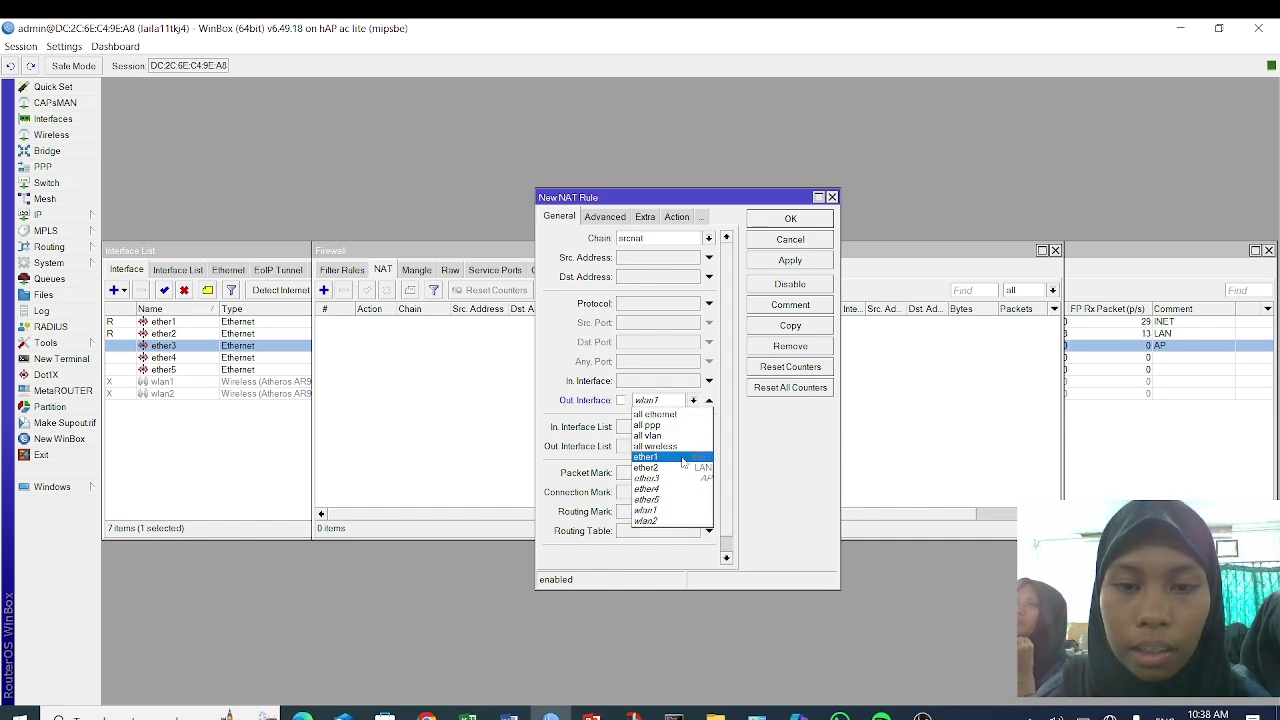
click(682, 458)
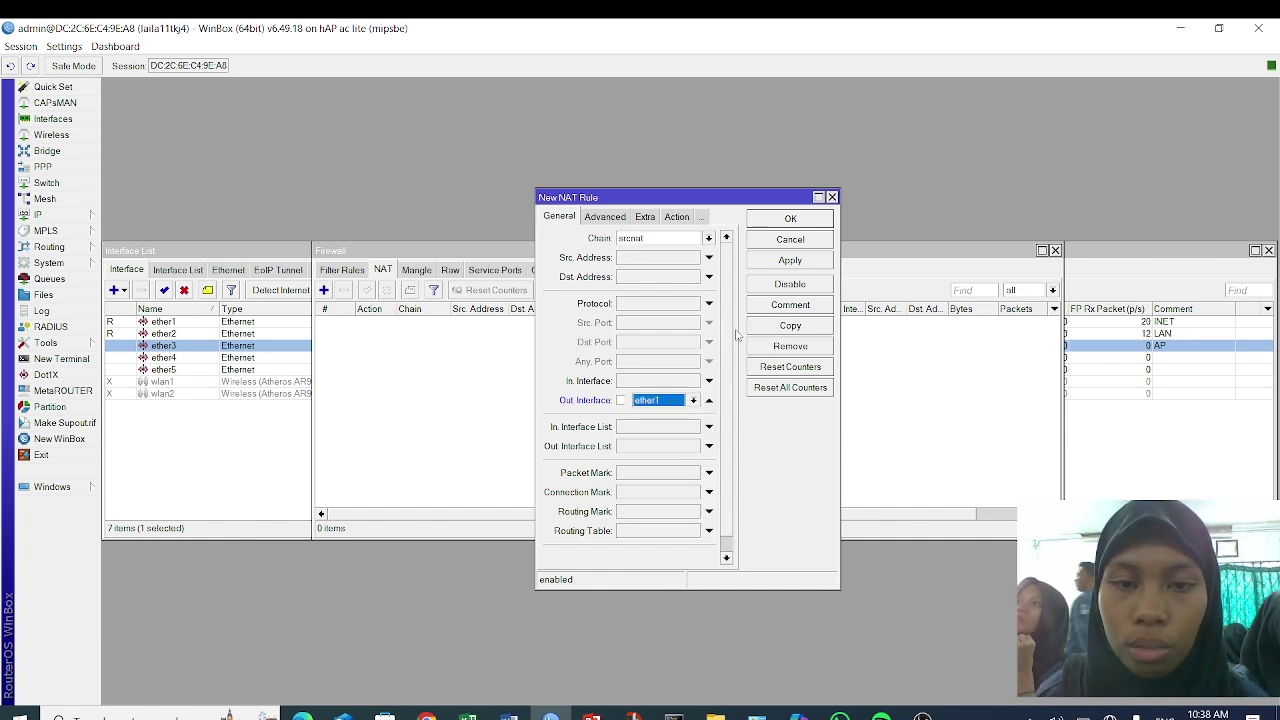
click(790, 260)
click(790, 219)
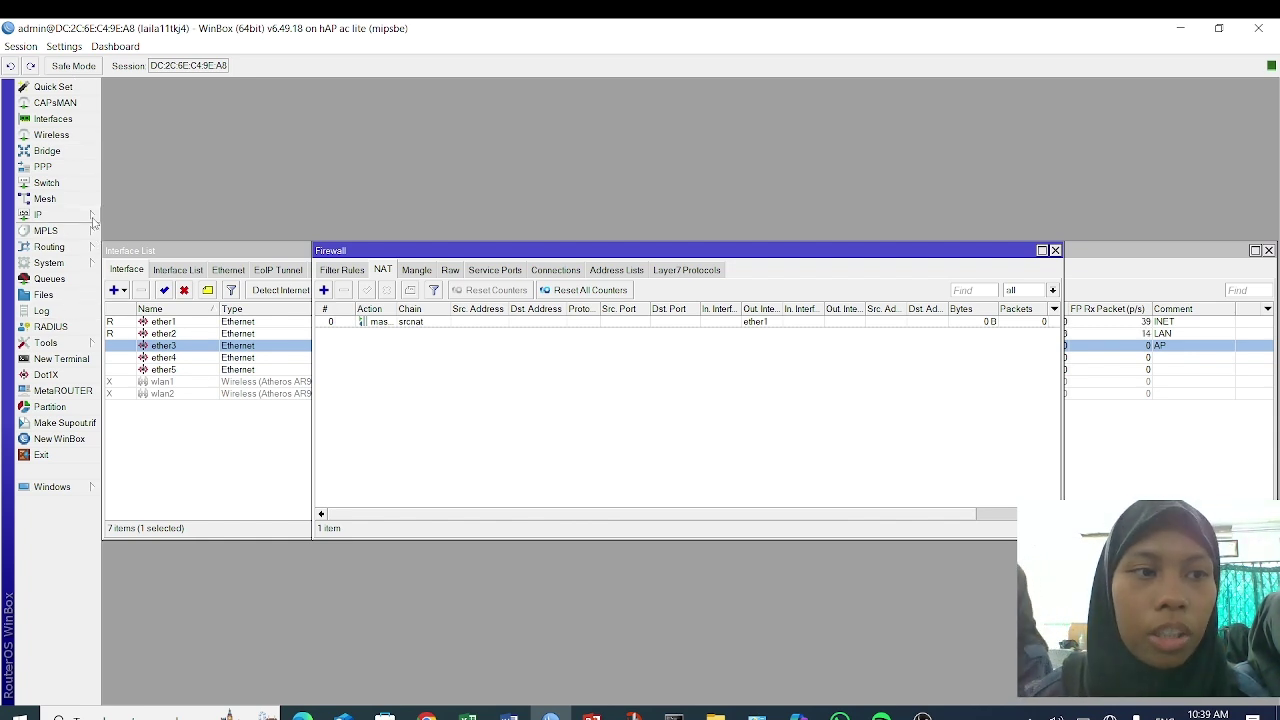
- Start the hotspot setup wizard on interface ether3
click(93, 217)
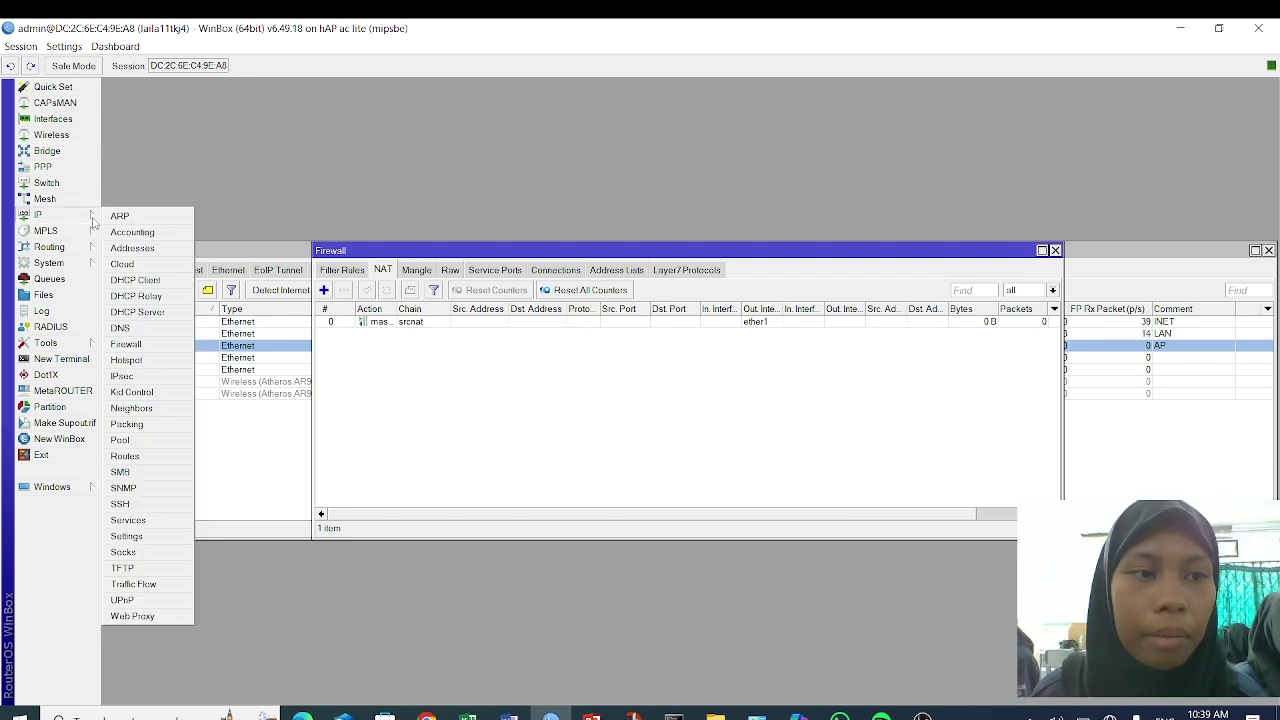
click(173, 365)
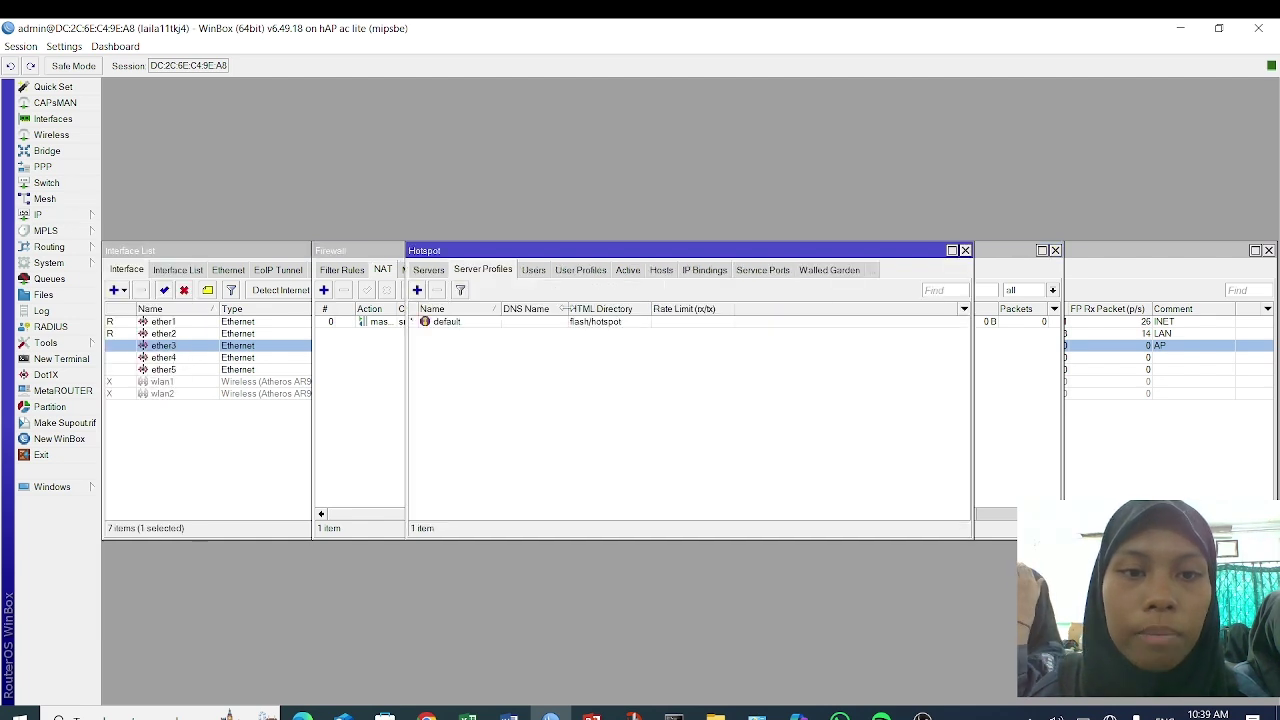
click(440, 270)
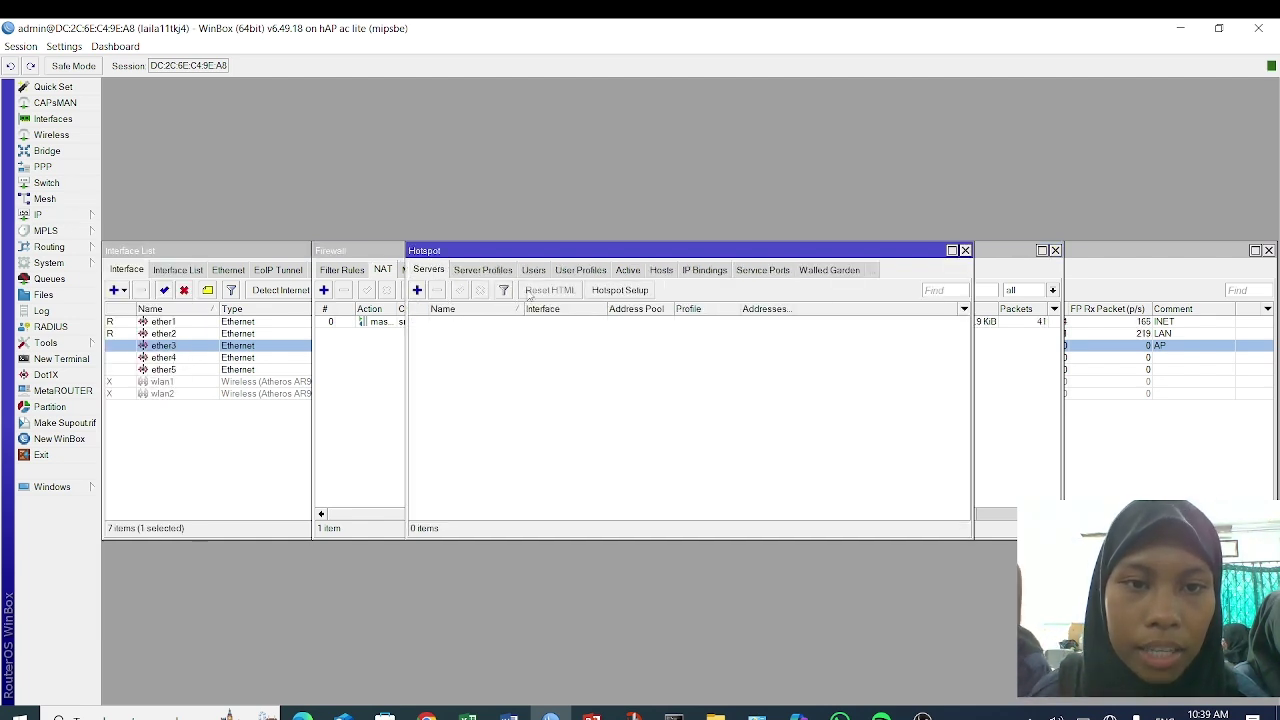
click(635, 291)
click(738, 378)
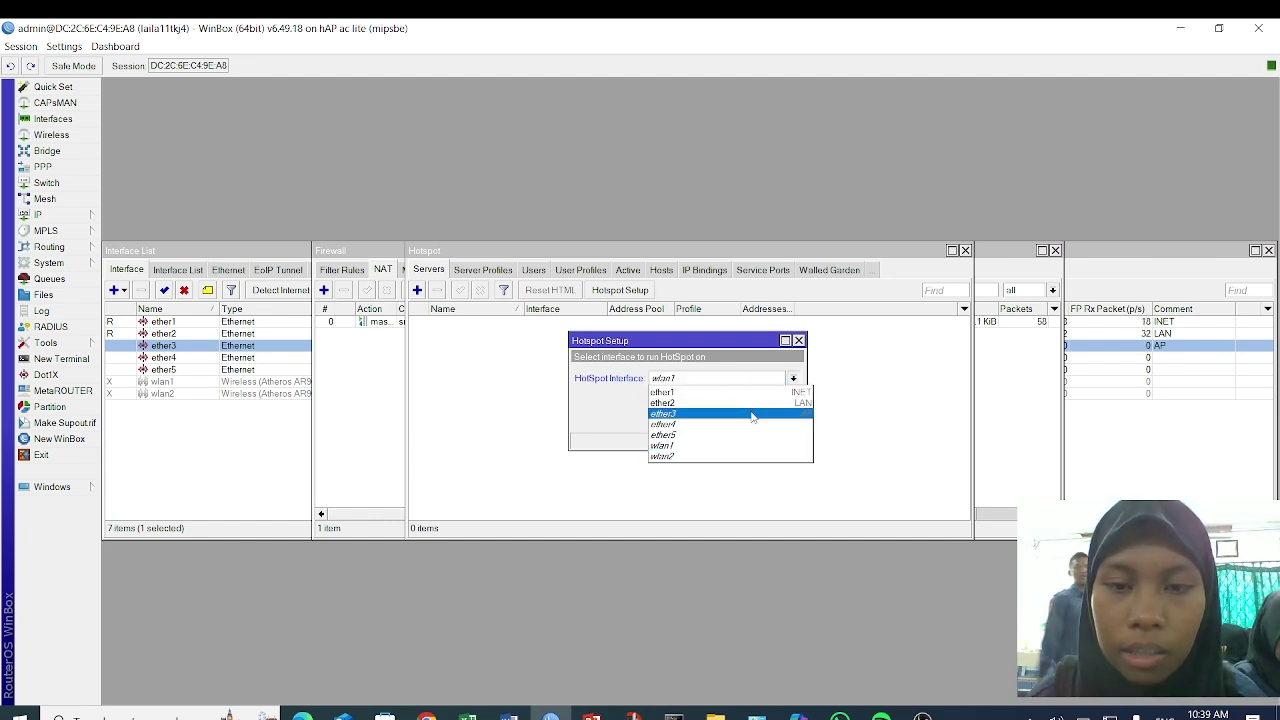
click(752, 416)
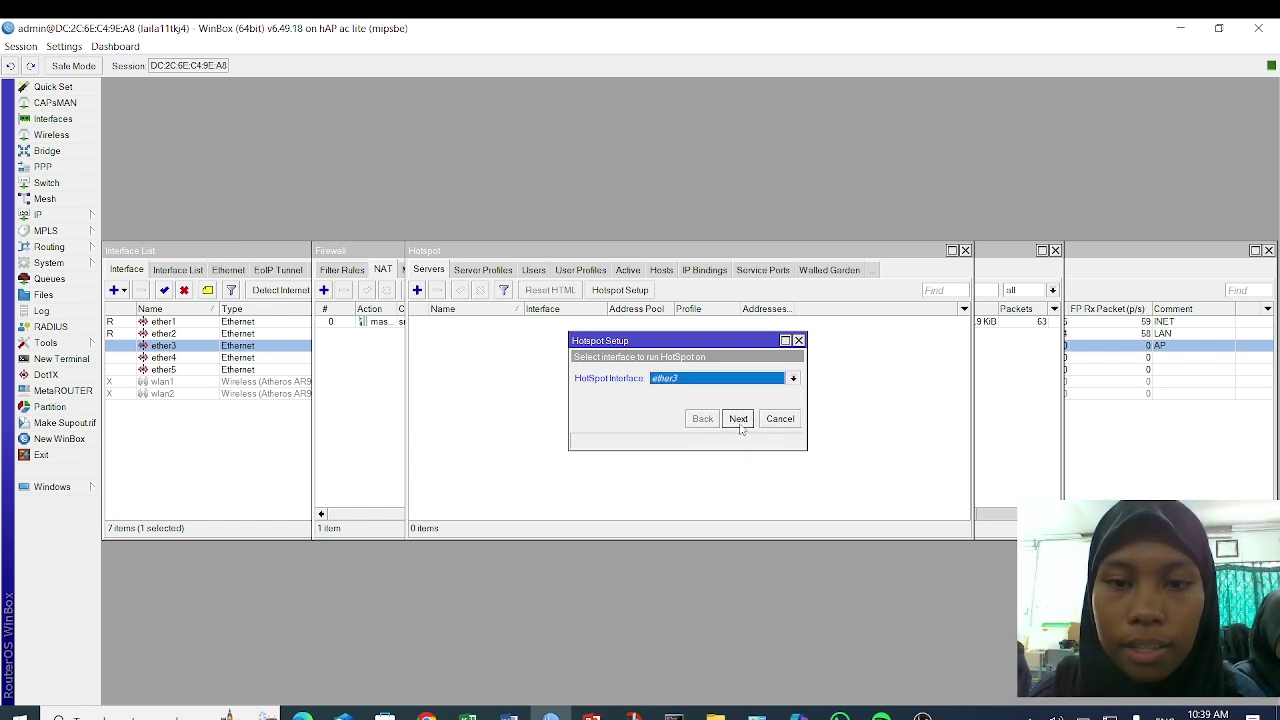
click(738, 419)
- Accept the default address, pool, no SSL certificate and DNS servers, and enter DNS name 'lai'
click(740, 426)
click(740, 426)
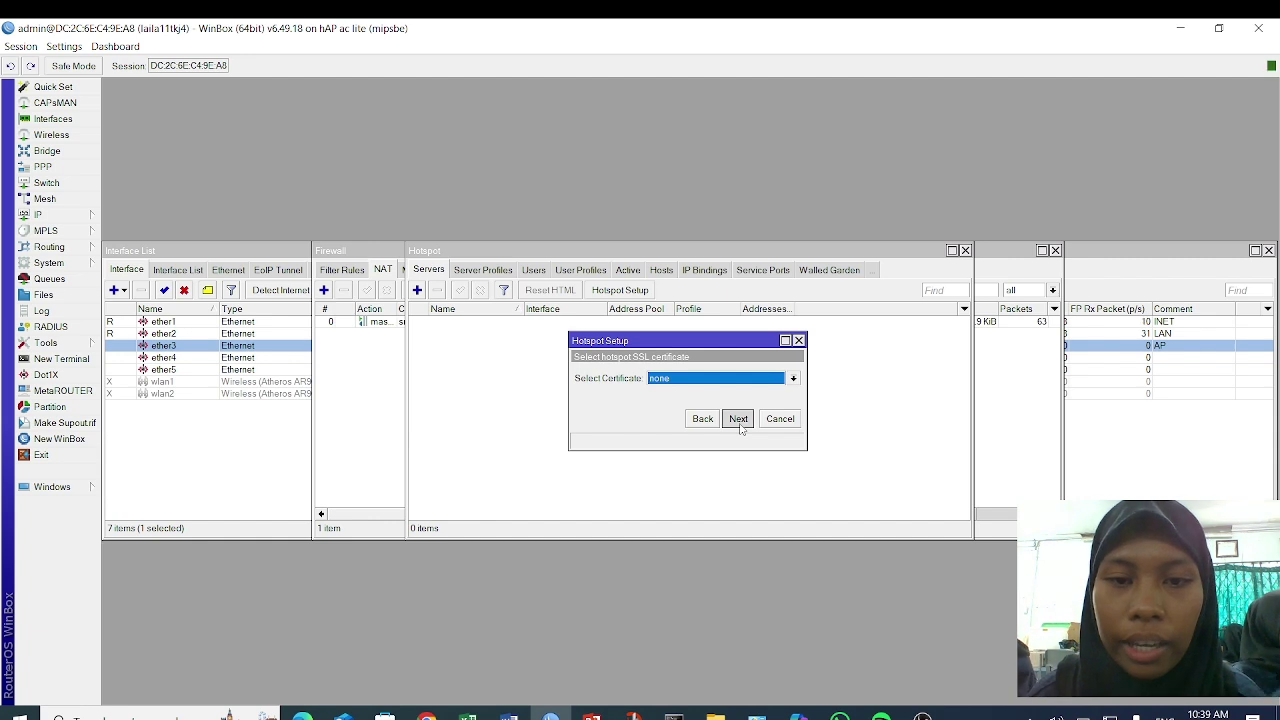
click(740, 426)
click(740, 426)
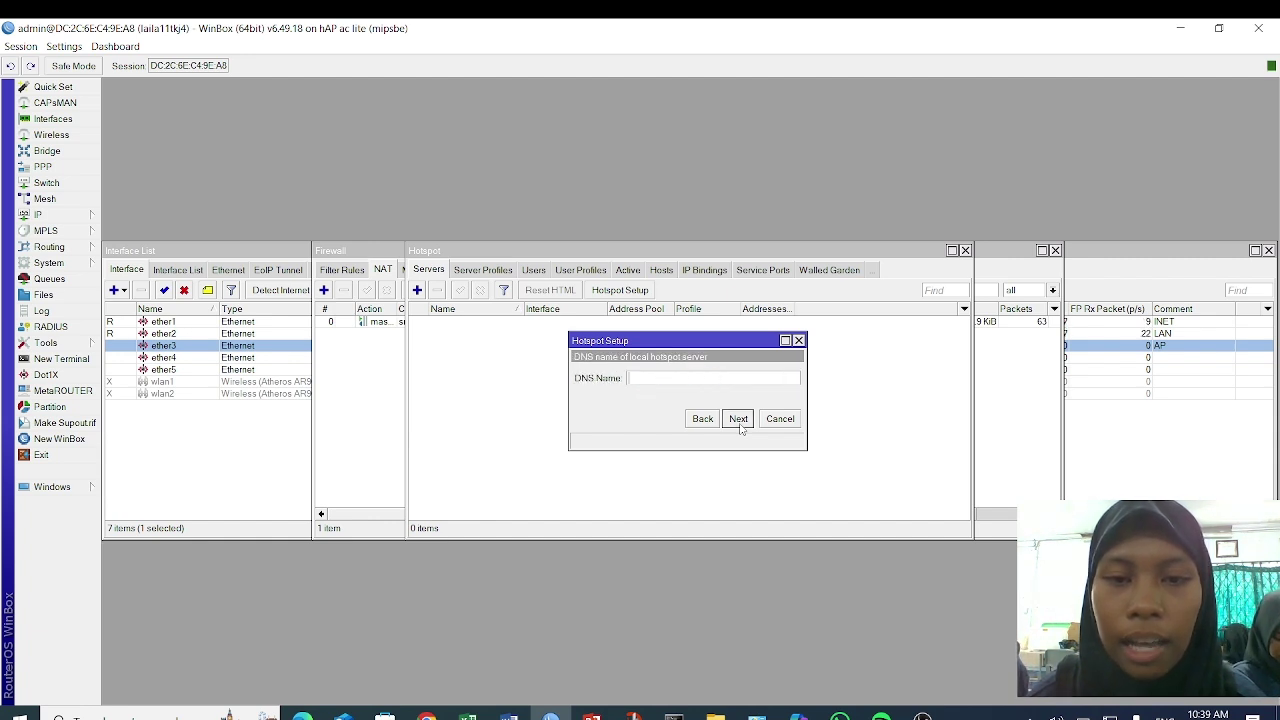
text(laila.net)
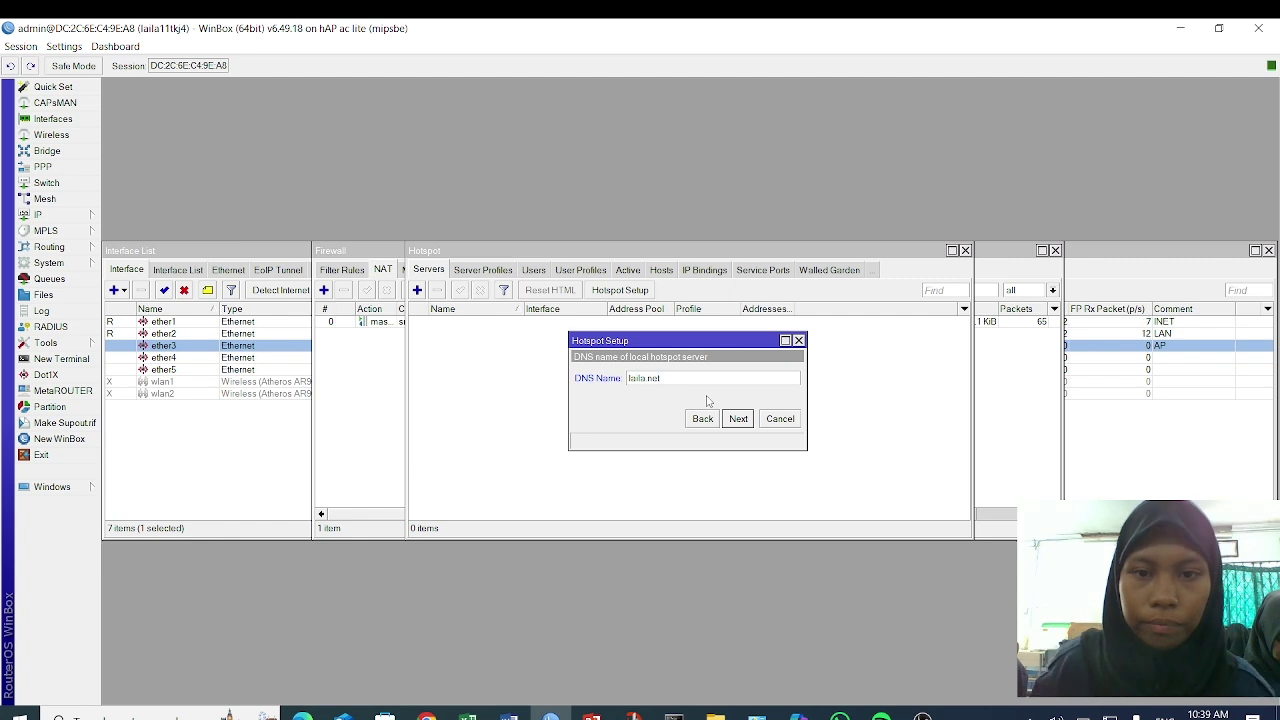
click(738, 419)
click(737, 398)
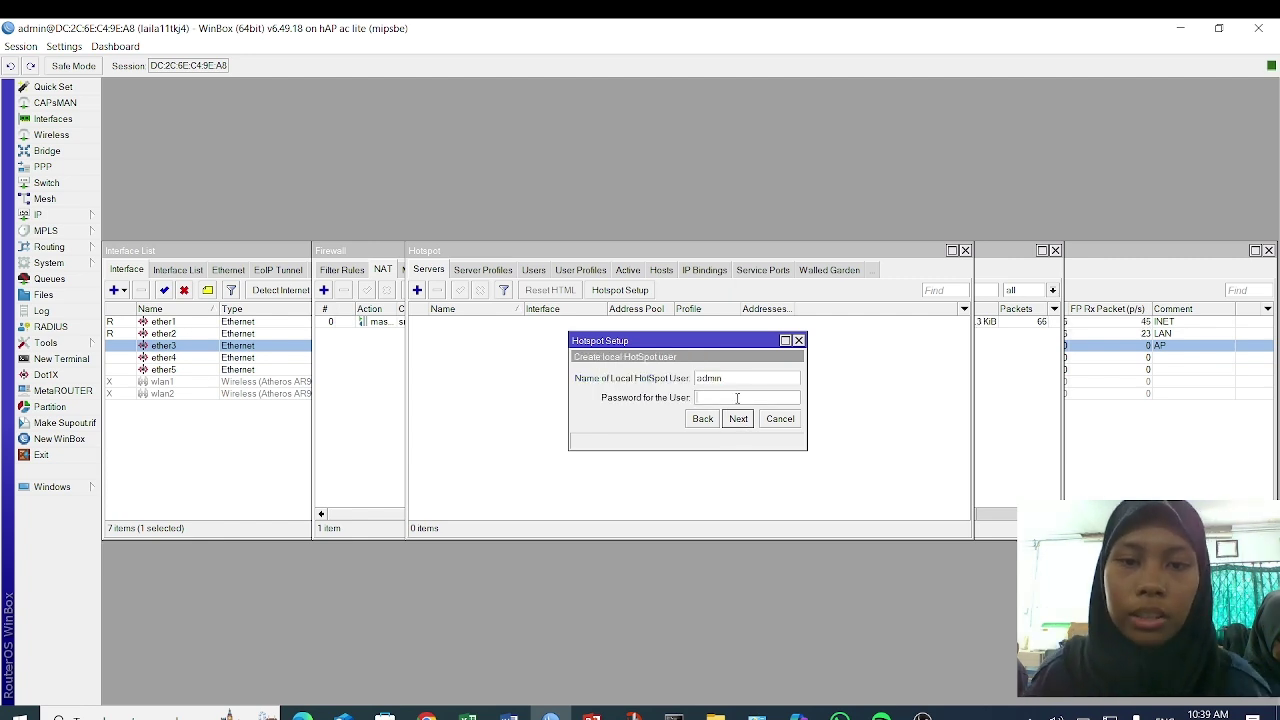
- Finish the ether3 hotspot setup and enable Use RADIUS on server profile hsprof1
click(738, 419)
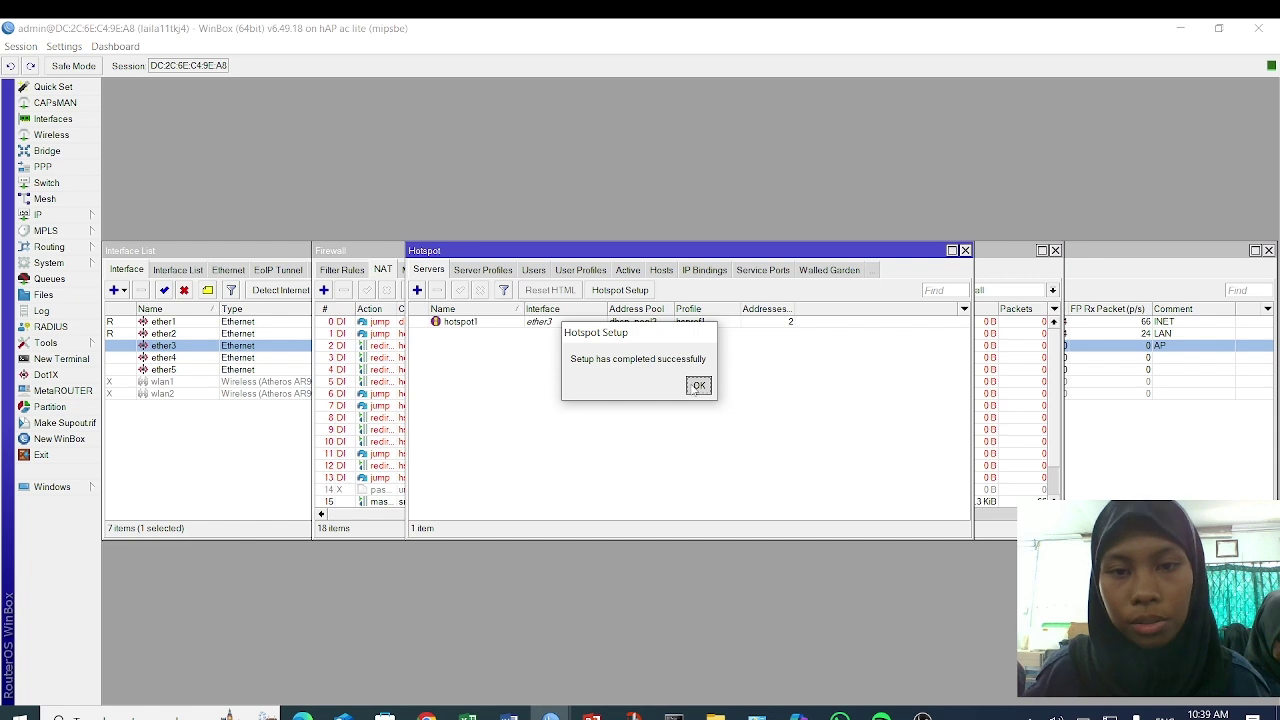
click(697, 387)
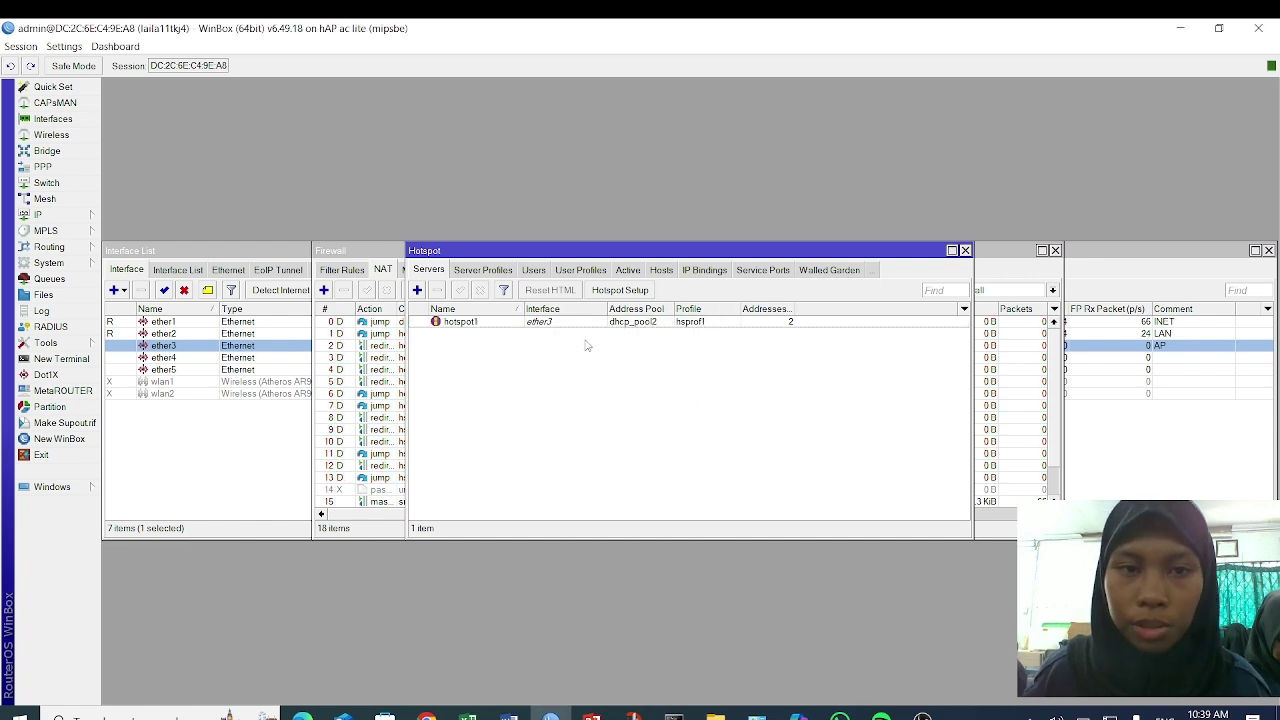
click(498, 272)
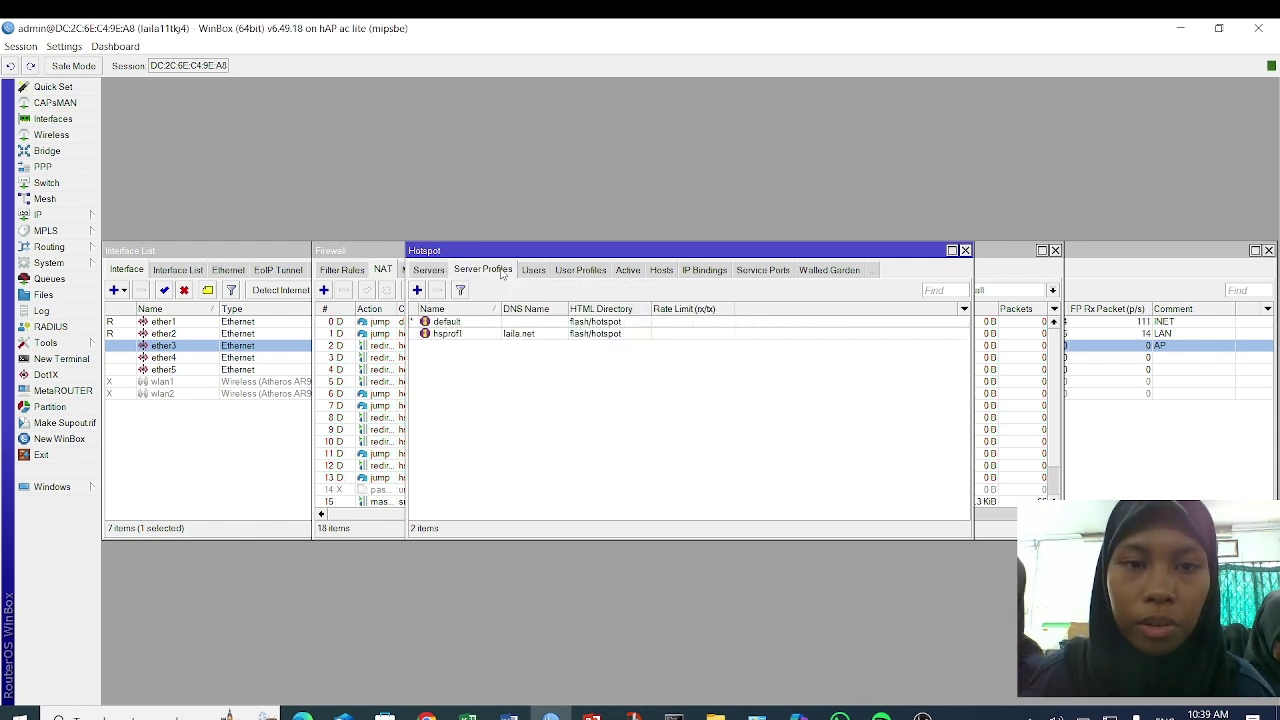
double_click(522, 337)
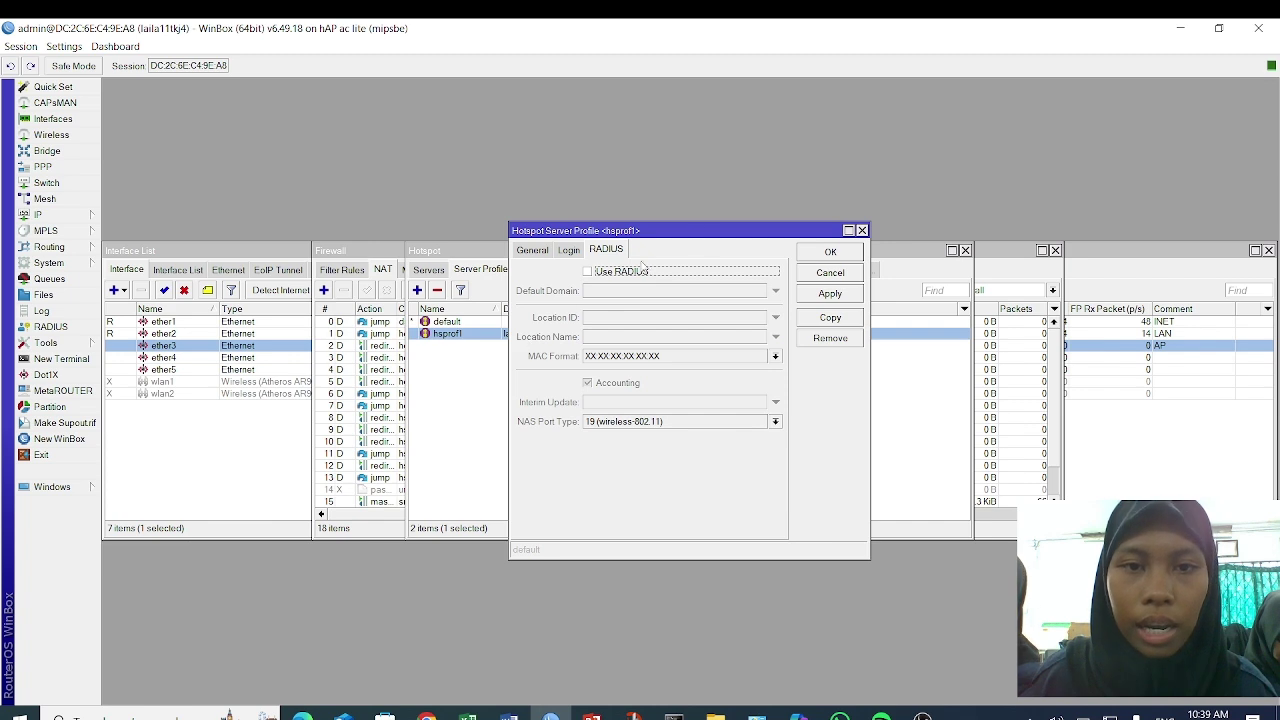
click(590, 275)
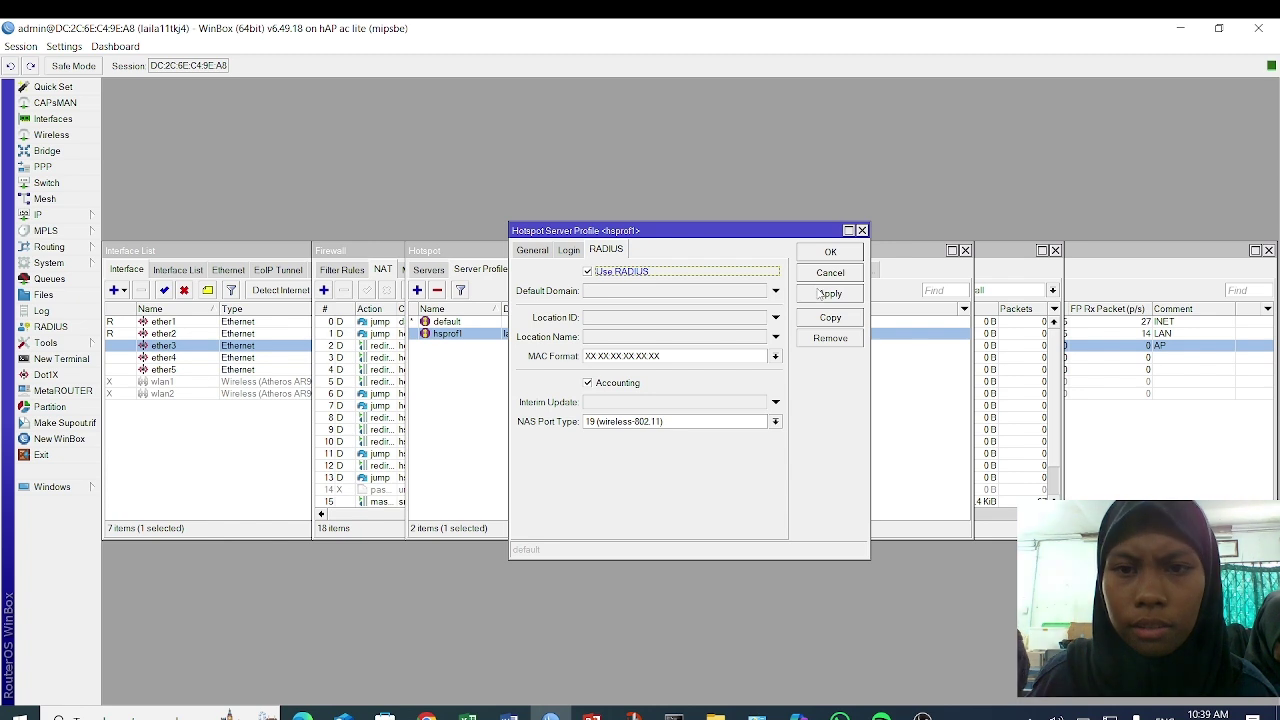
click(819, 293)
click(829, 253)
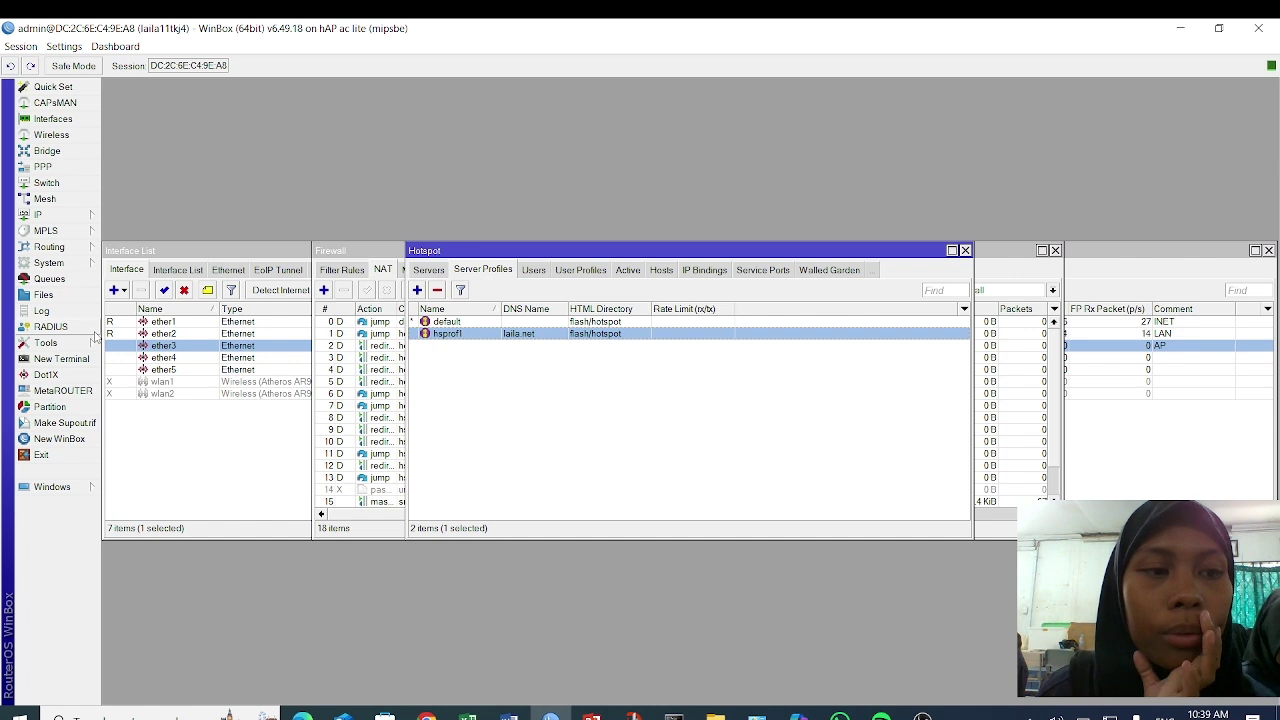
- Accept incoming RADIUS requests on port 3799
click(88, 327)
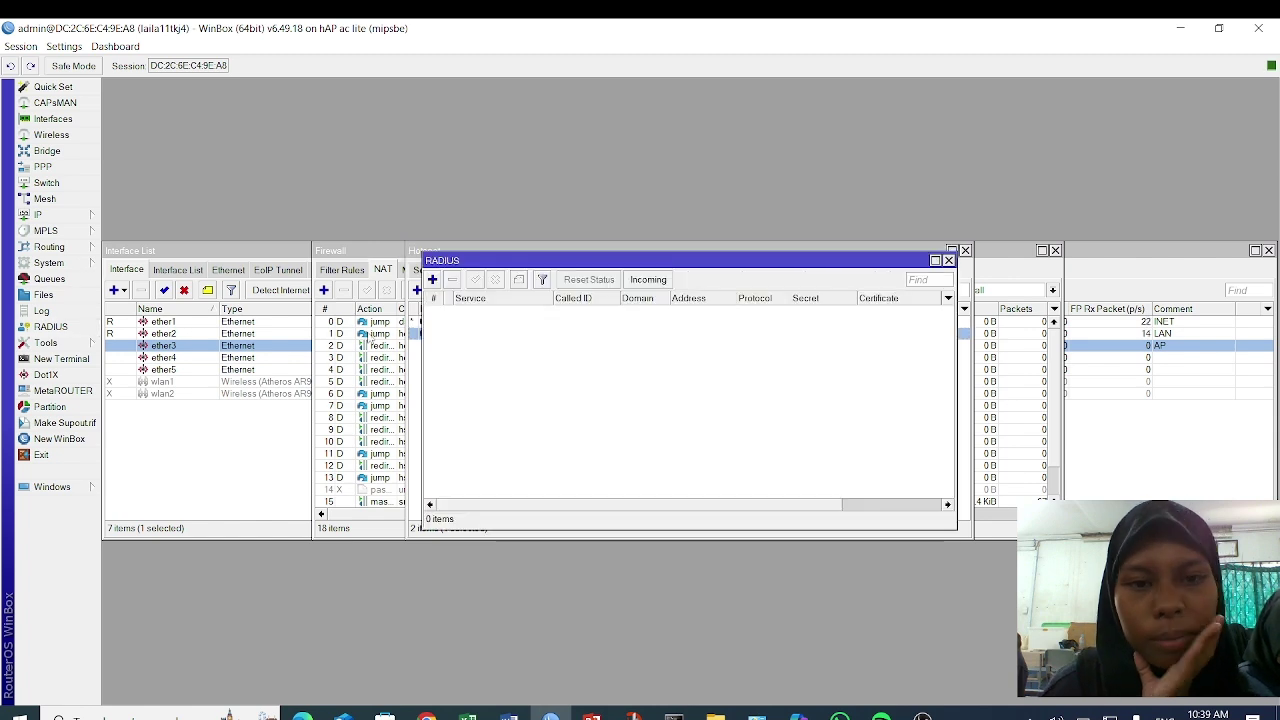
click(660, 281)
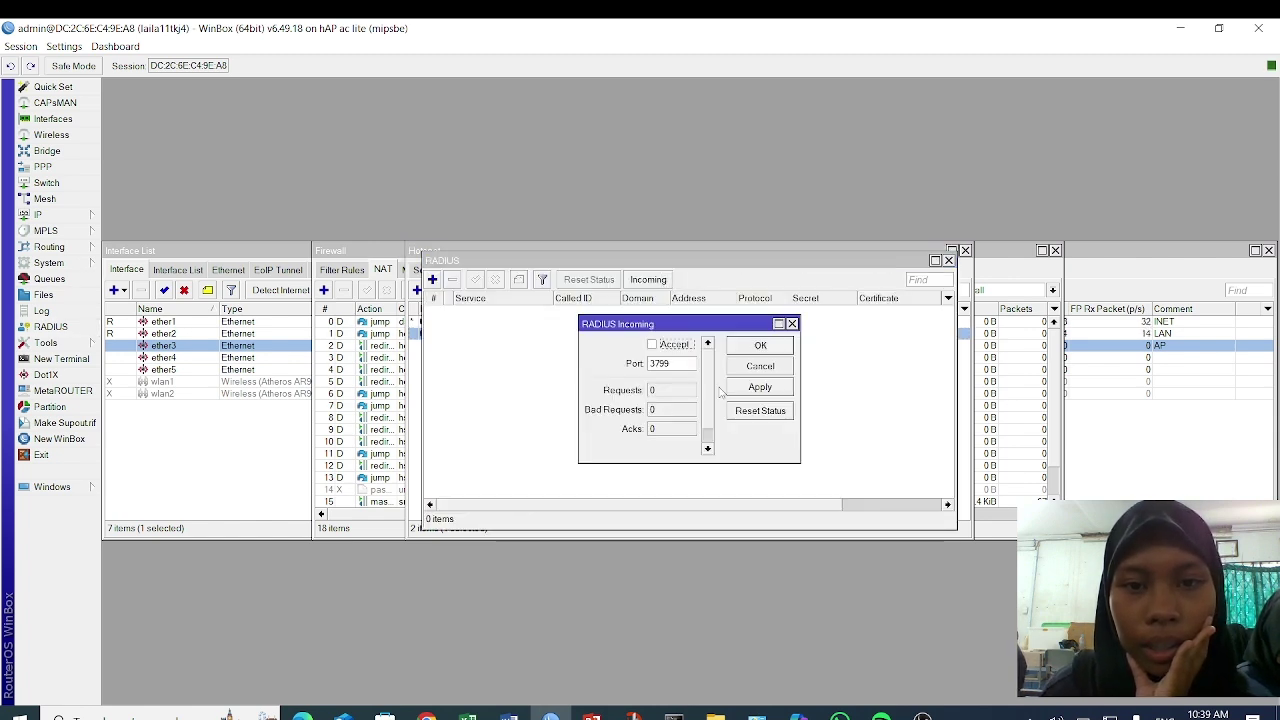
click(652, 345)
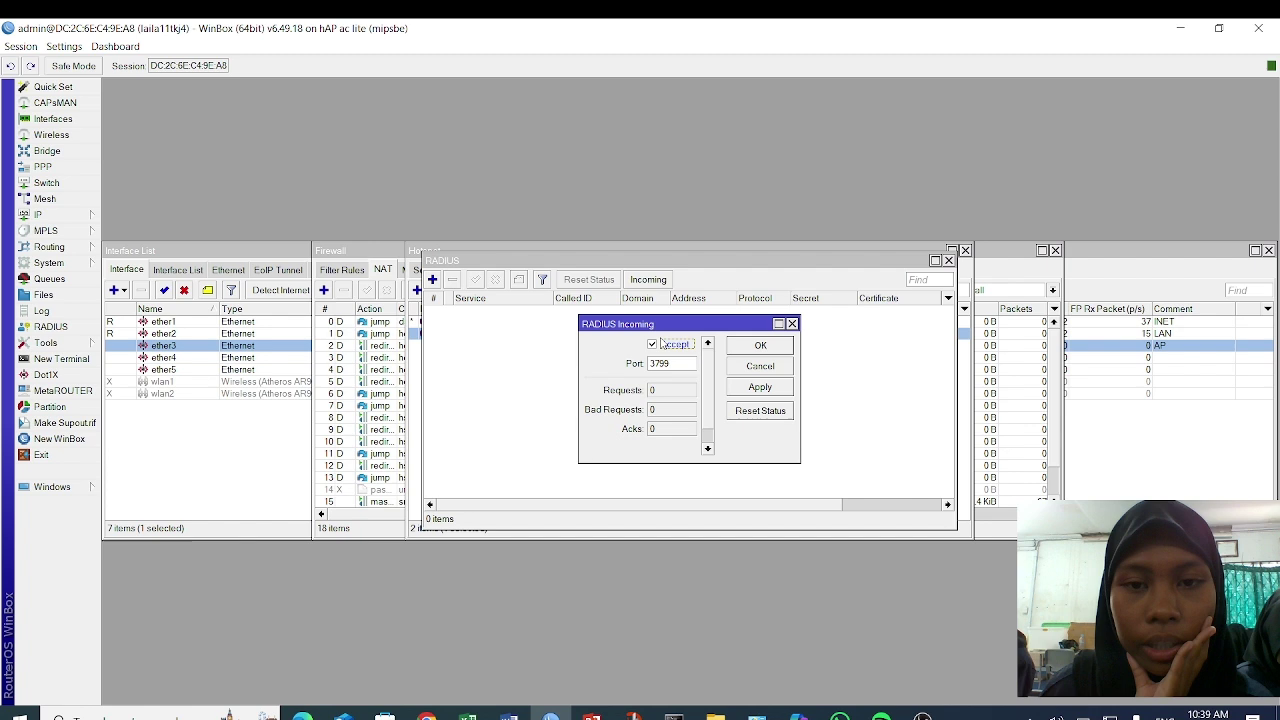
click(787, 389)
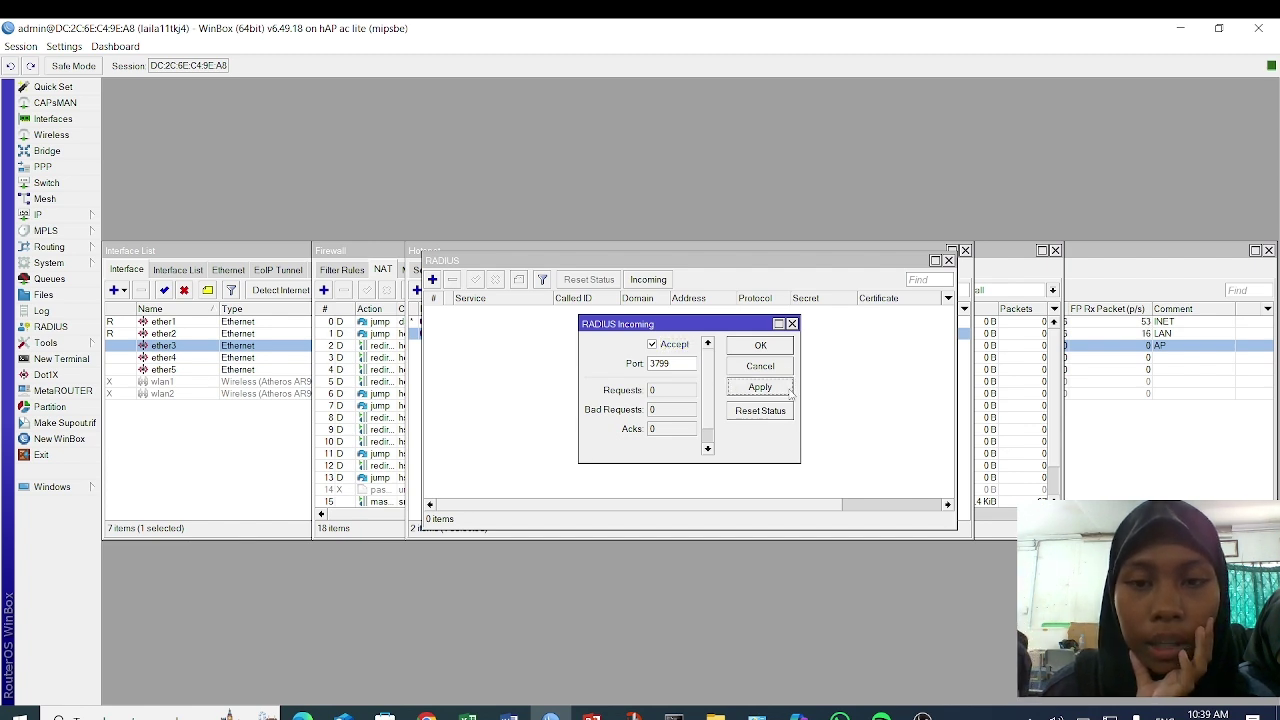
click(762, 345)
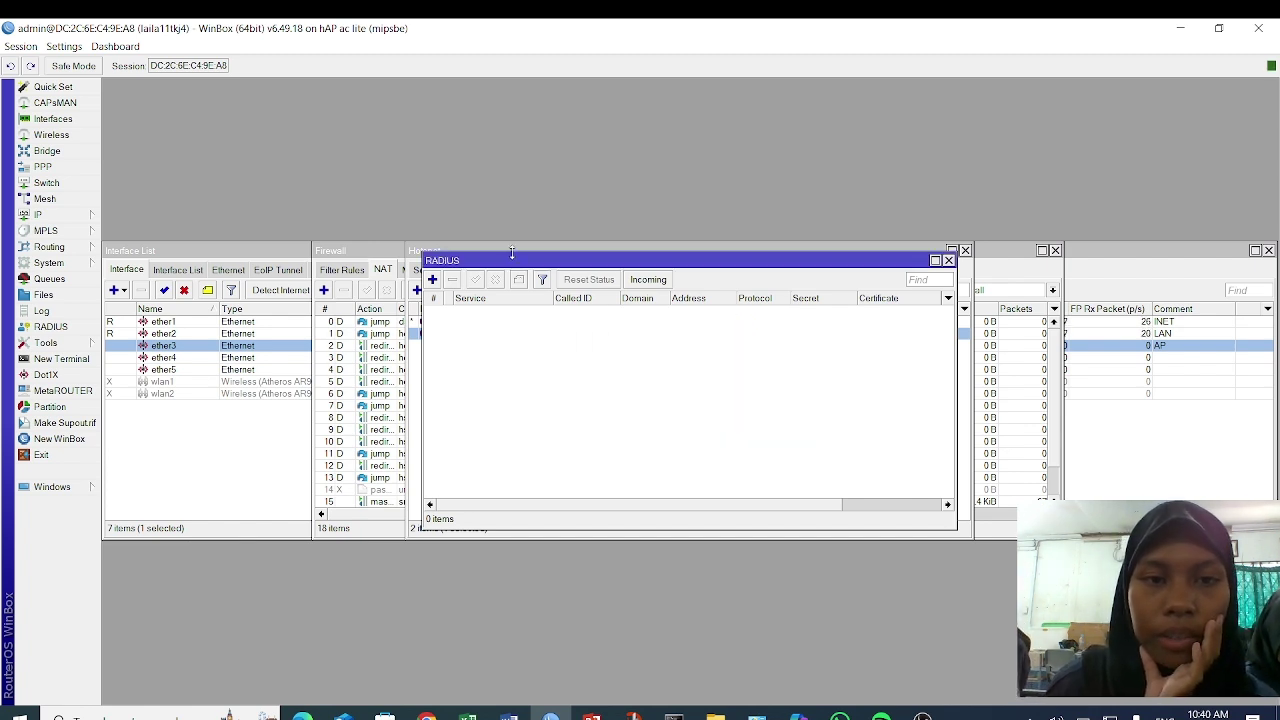
- Add a new RADIUS server entry with the hotspot and login services enabled
click(433, 281)
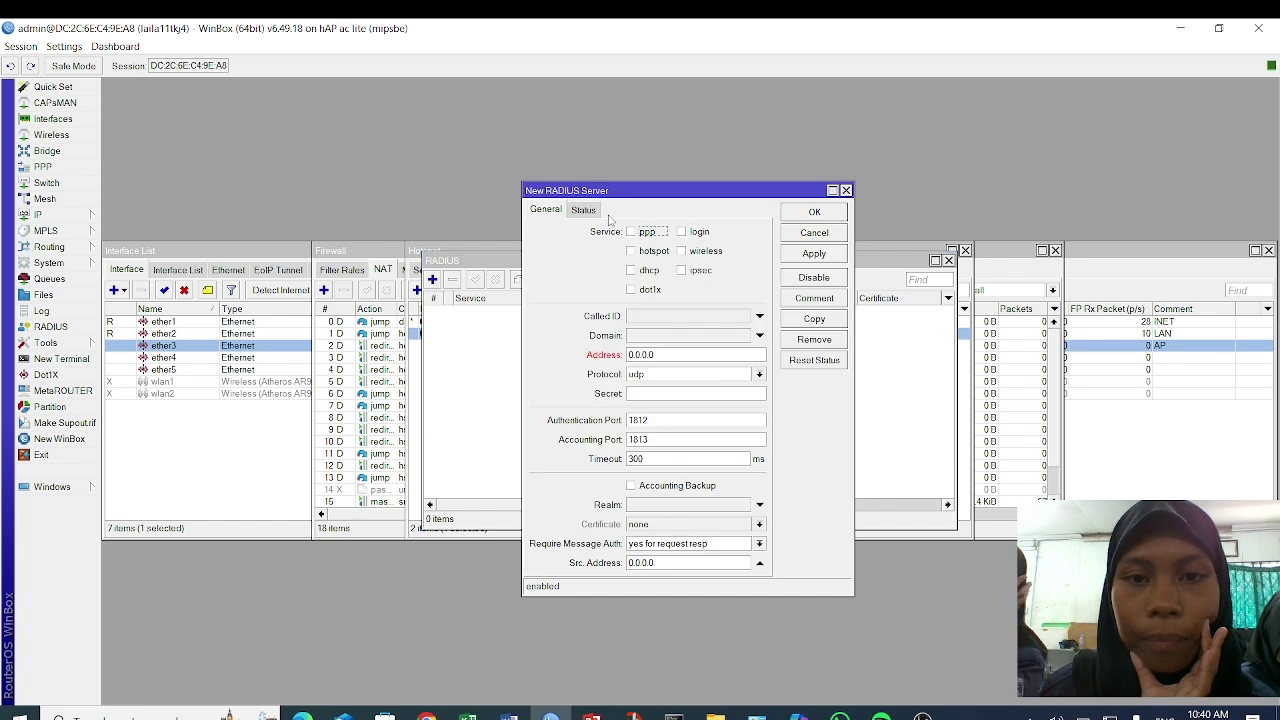
click(632, 251)
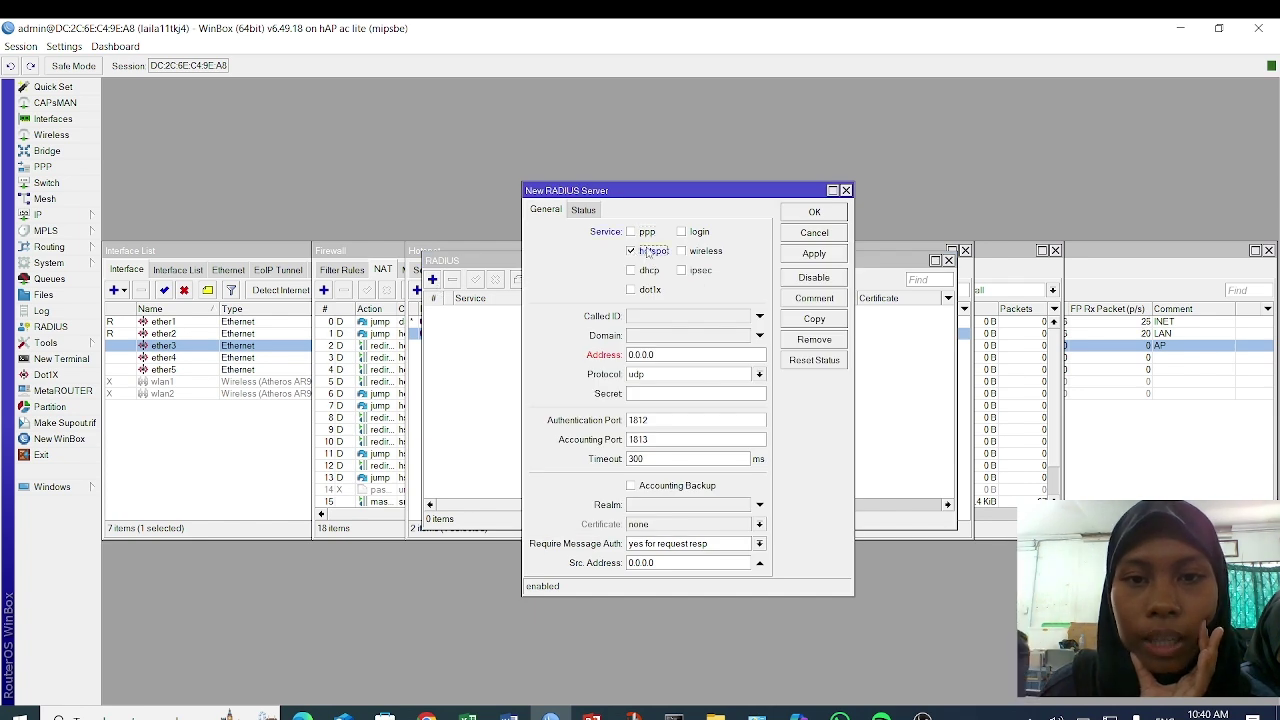
click(697, 232)
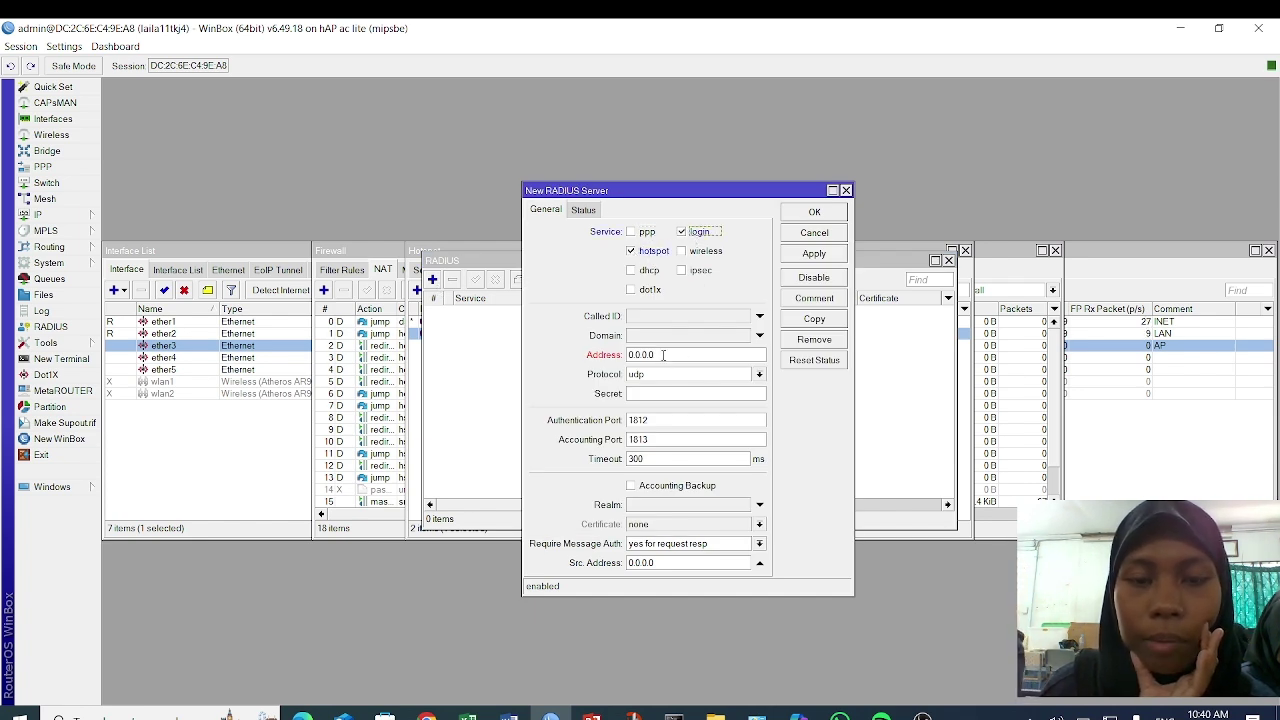
drag(654, 355, 627, 355)
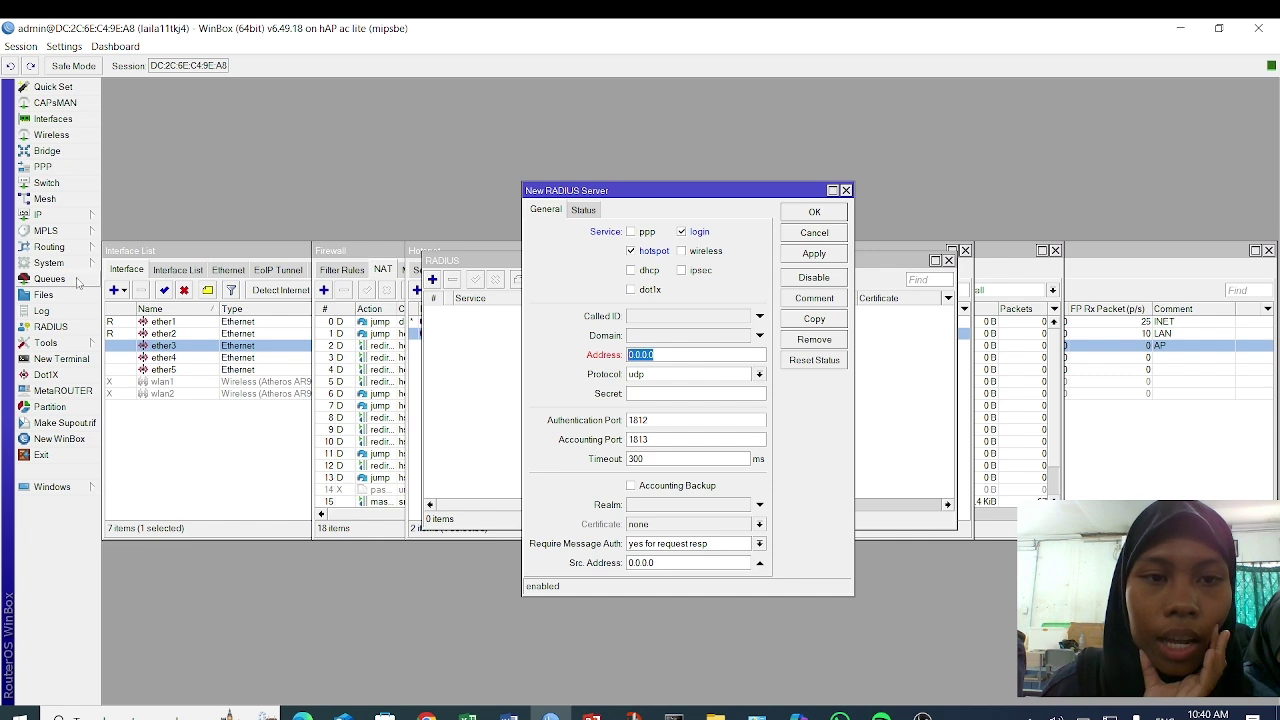
- Copy ether1's leased address 172.16.131.208 from the DHCP Client status
click(80, 219)
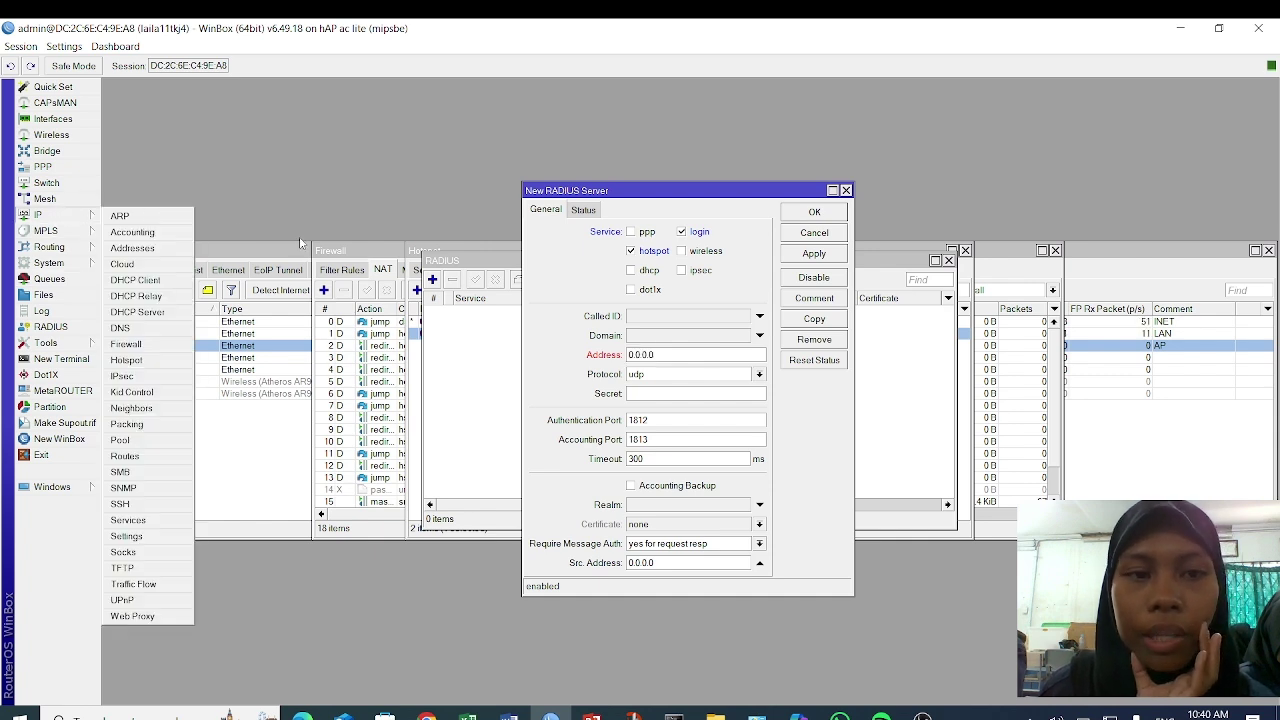
click(140, 280)
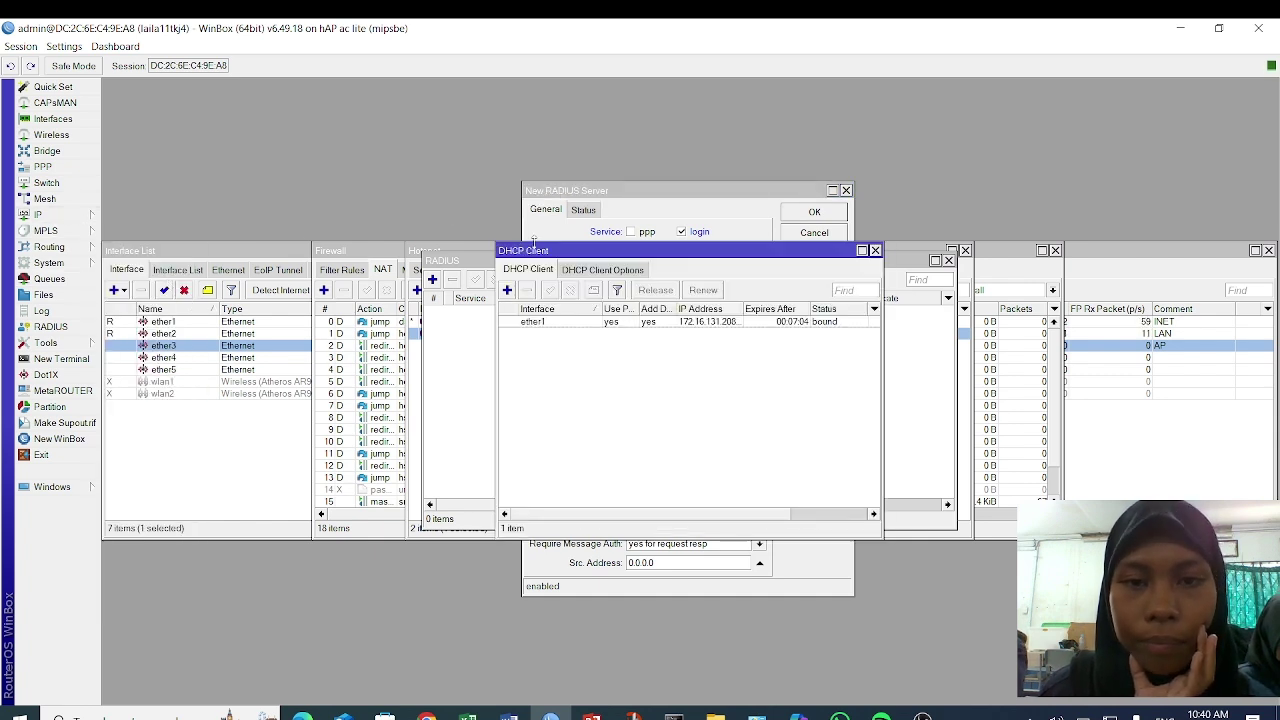
double_click(648, 322)
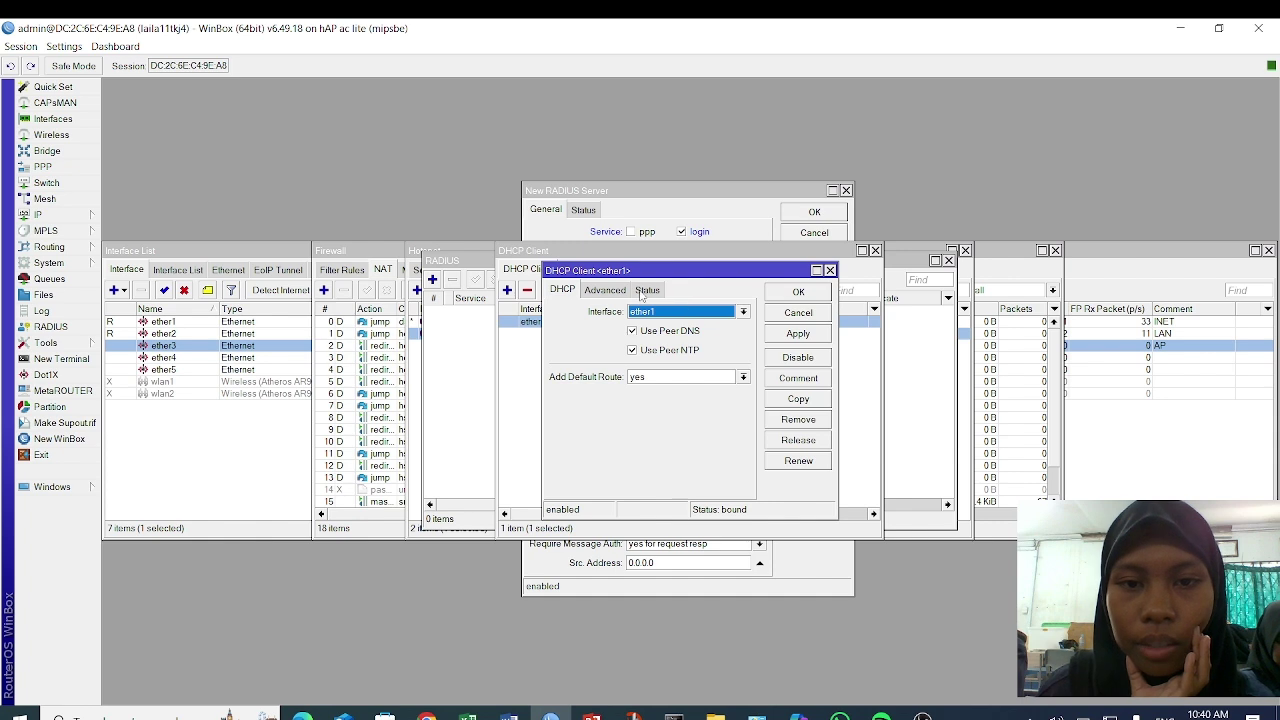
click(645, 290)
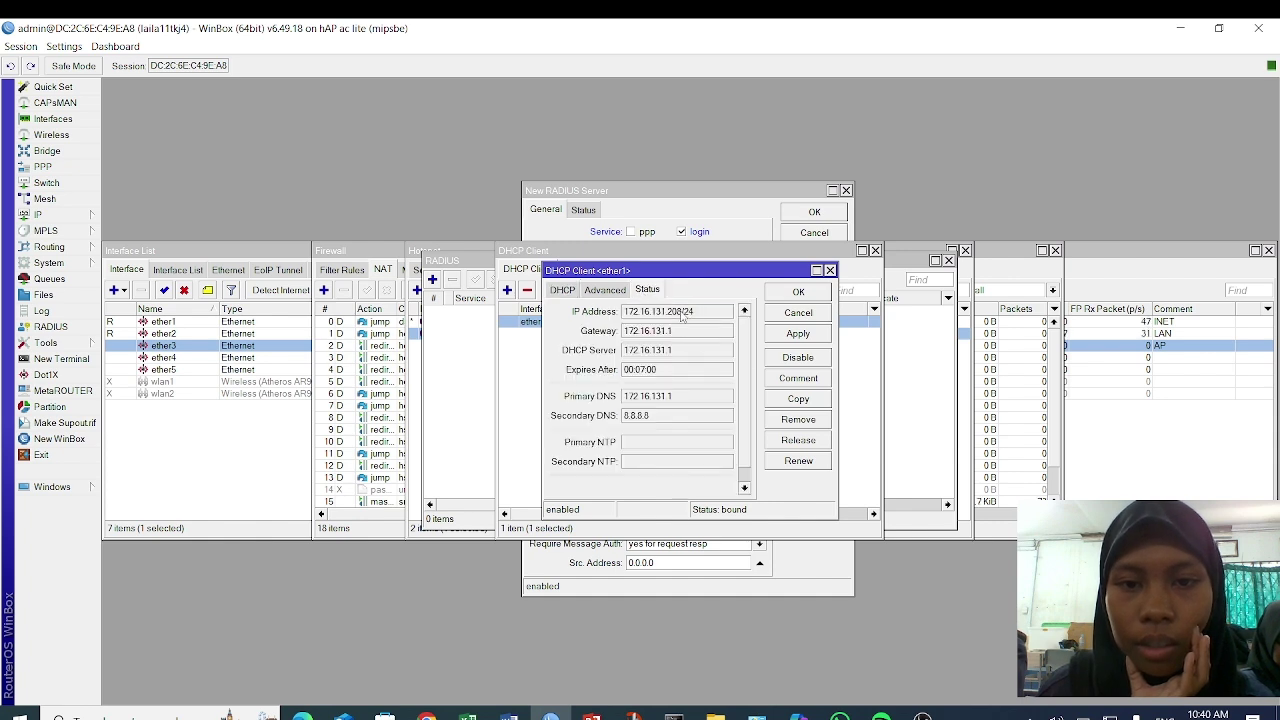
drag(685, 313, 620, 314)
key(ctrl+c)
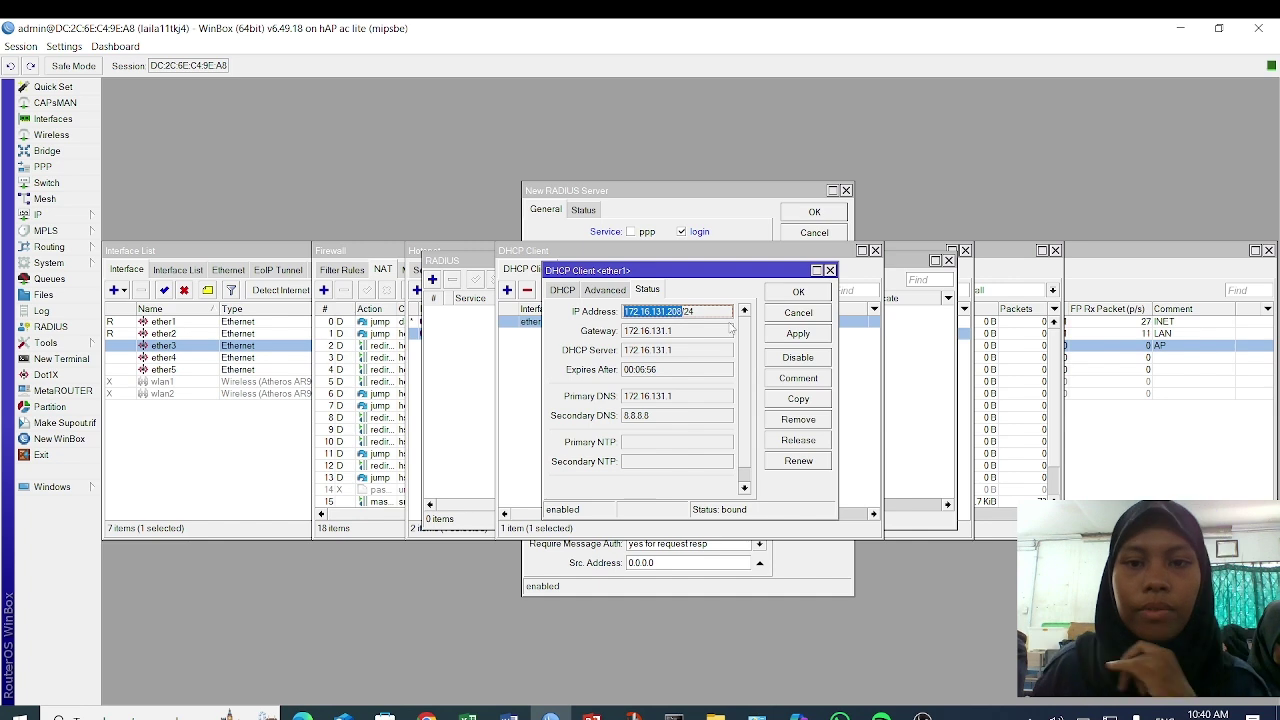
click(797, 292)
- Set the RADIUS server address to 172.16.131.208, enter a shared secret, and save it
click(733, 221)
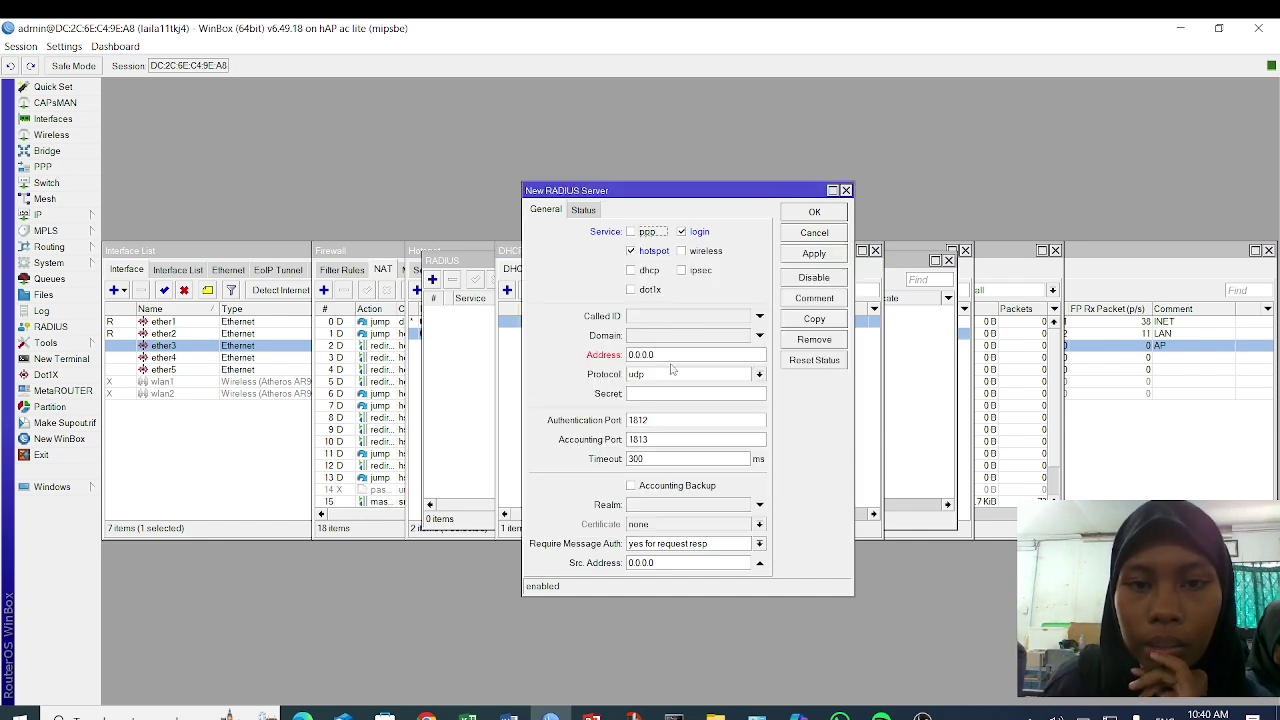
drag(671, 354, 483, 408)
key(ctrl+v)
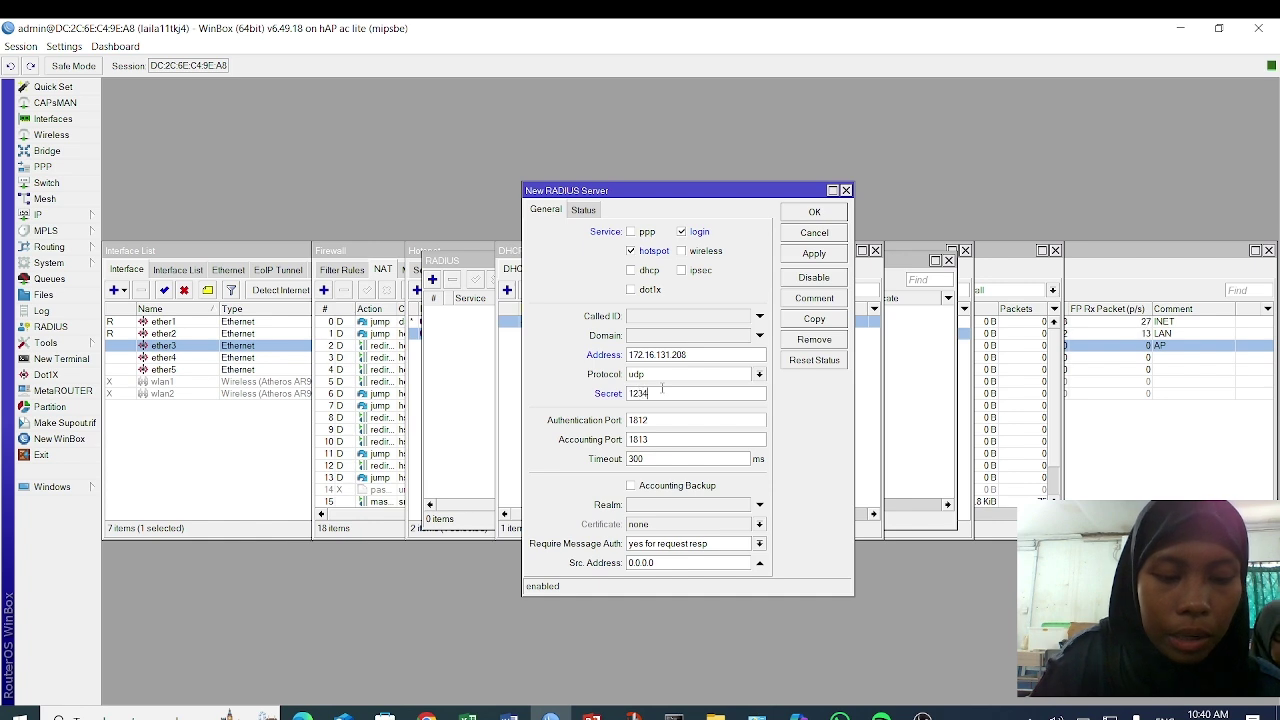
click(662, 393)
text(12345678)
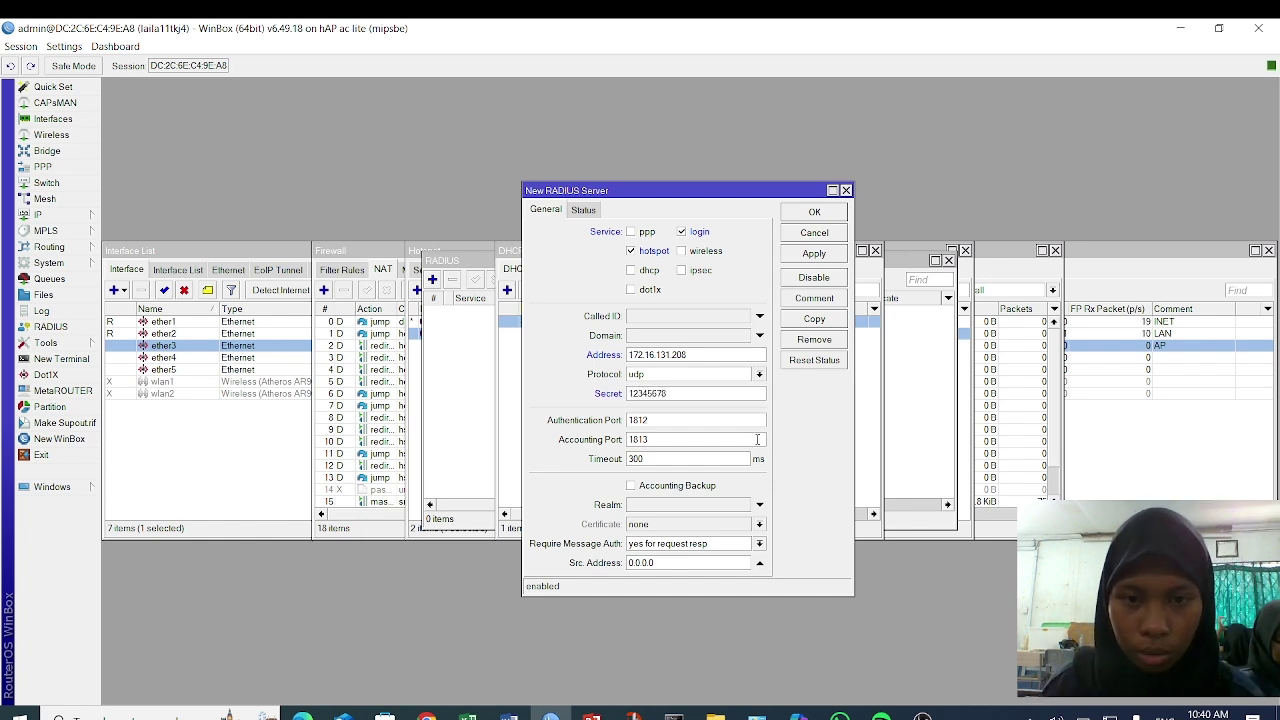
click(814, 254)
click(814, 213)
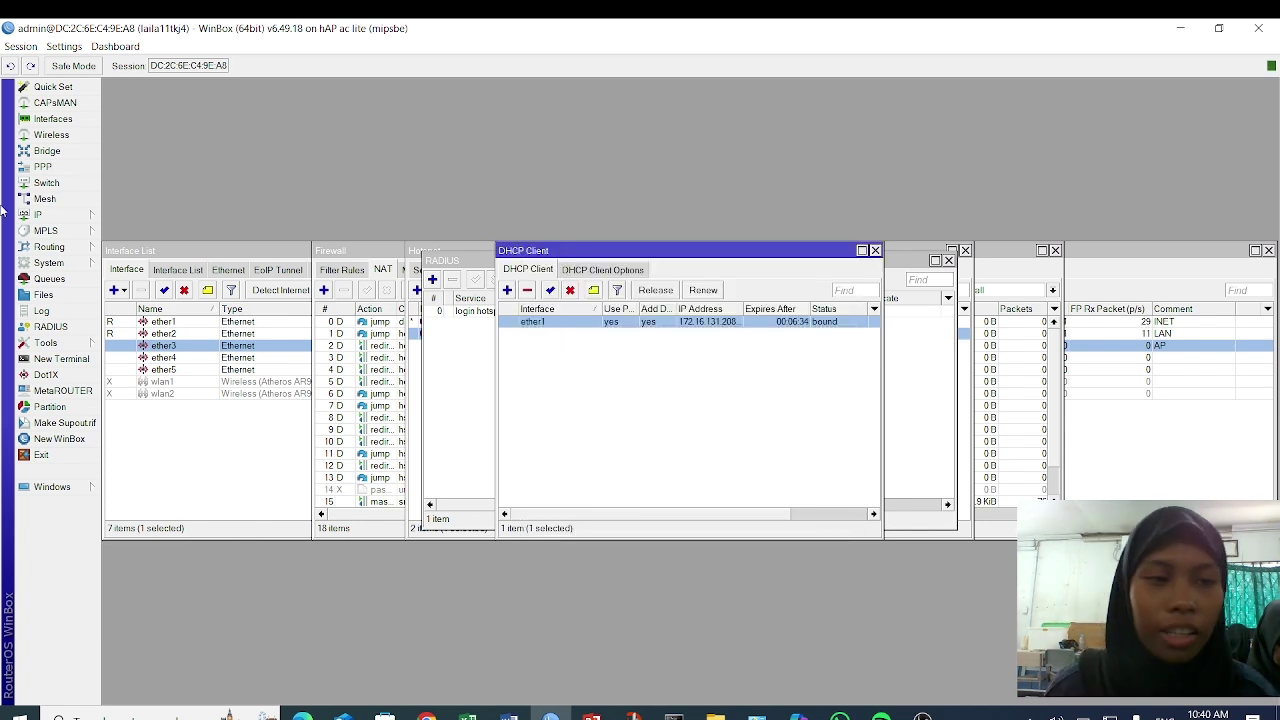
- Turn off Update Time in the IP Cloud settings
click(87, 218)
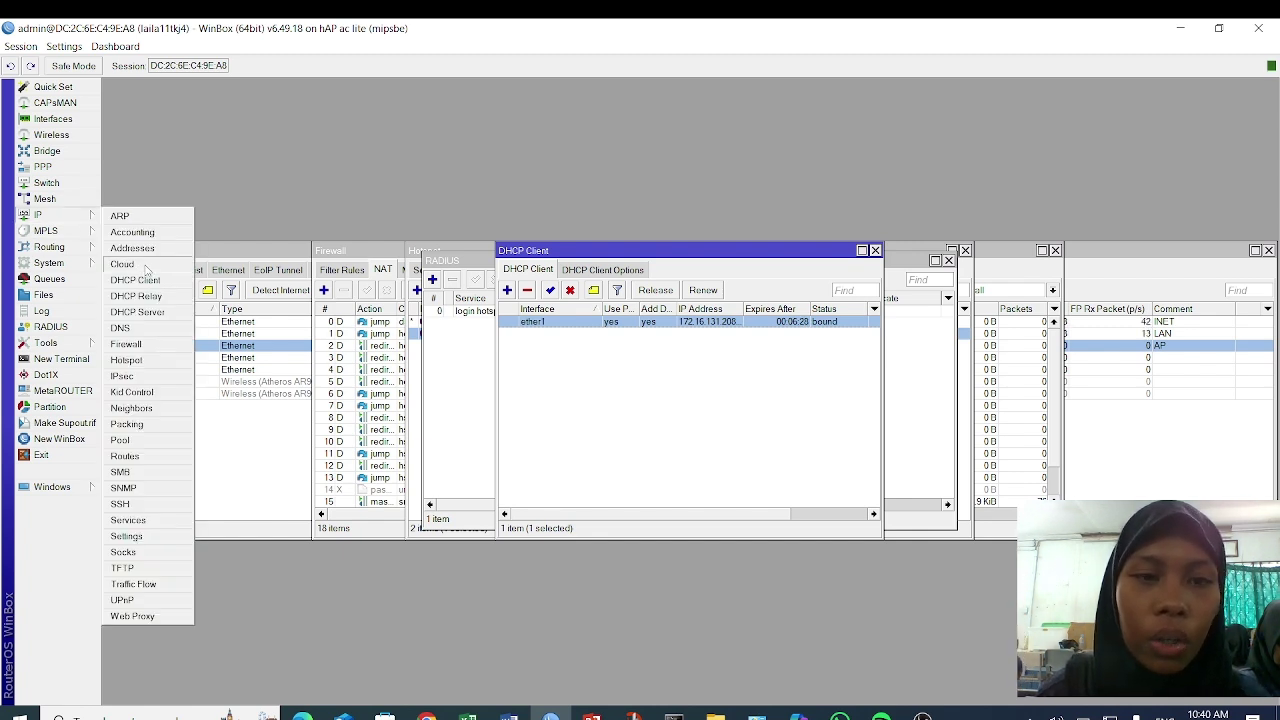
click(141, 267)
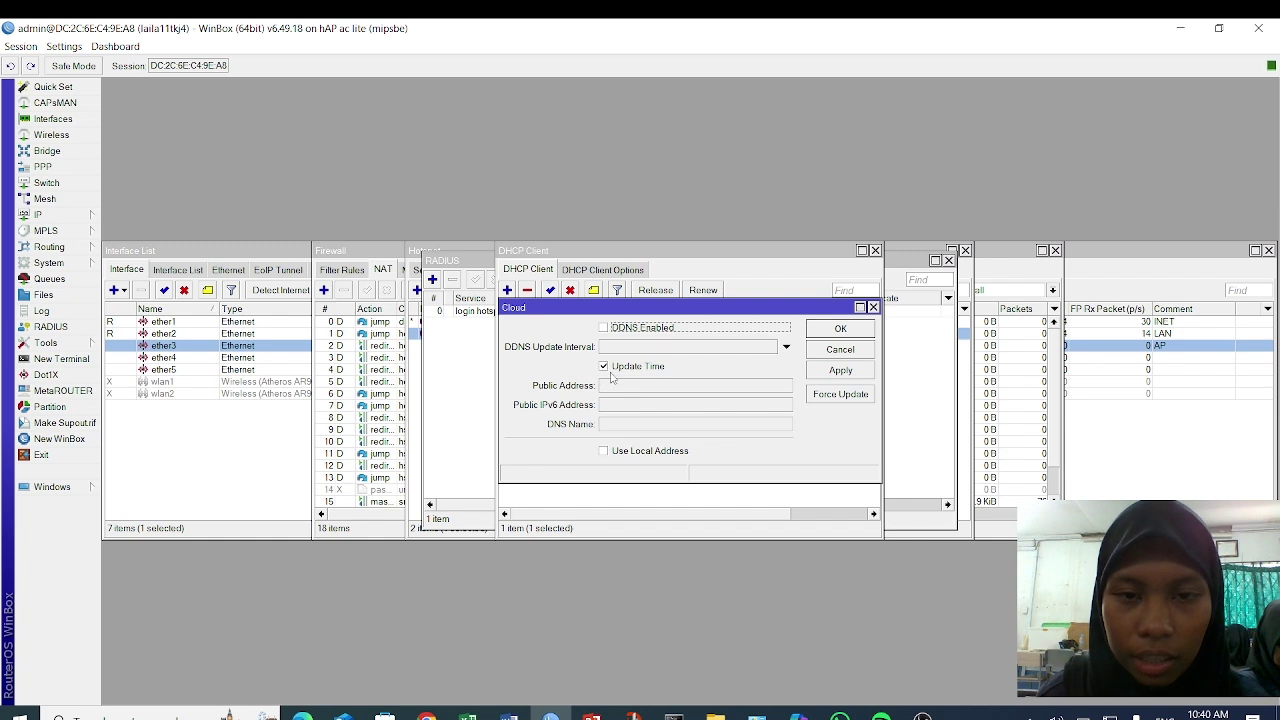
click(604, 367)
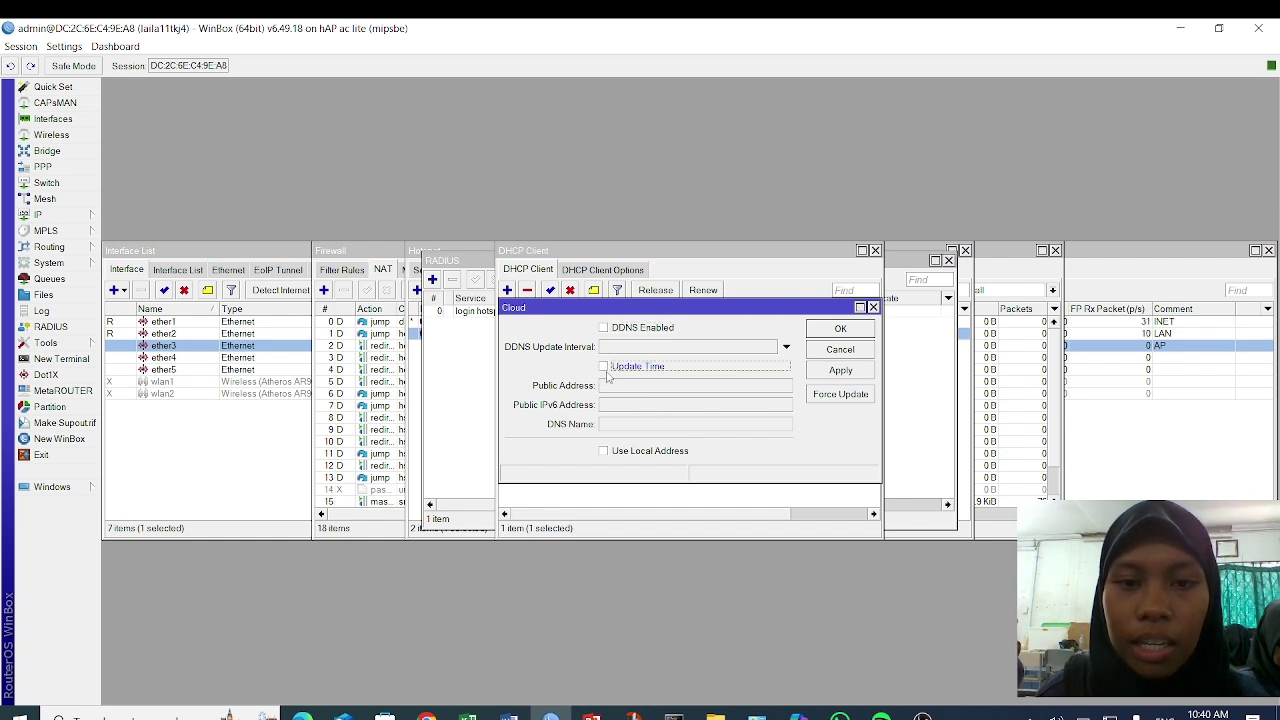
click(845, 375)
click(840, 330)
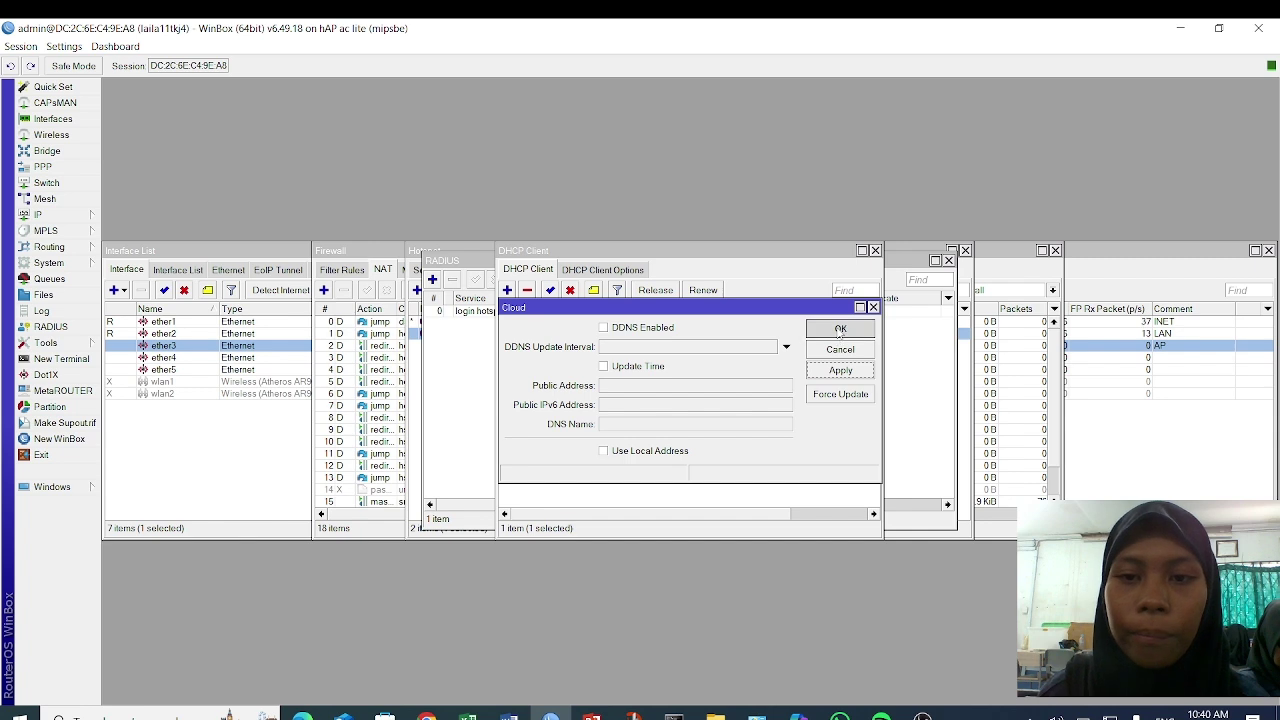
- Turn off Time Zone Autodetect in the System Clock settings
click(79, 264)
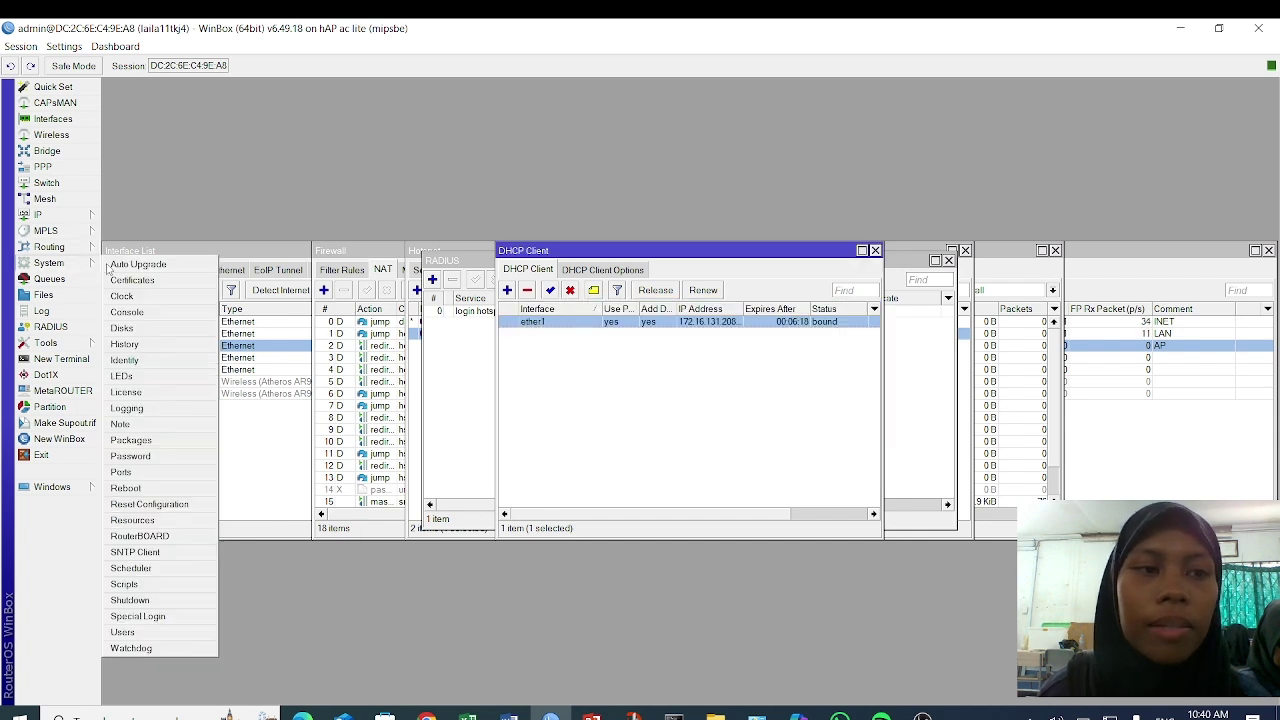
click(170, 299)
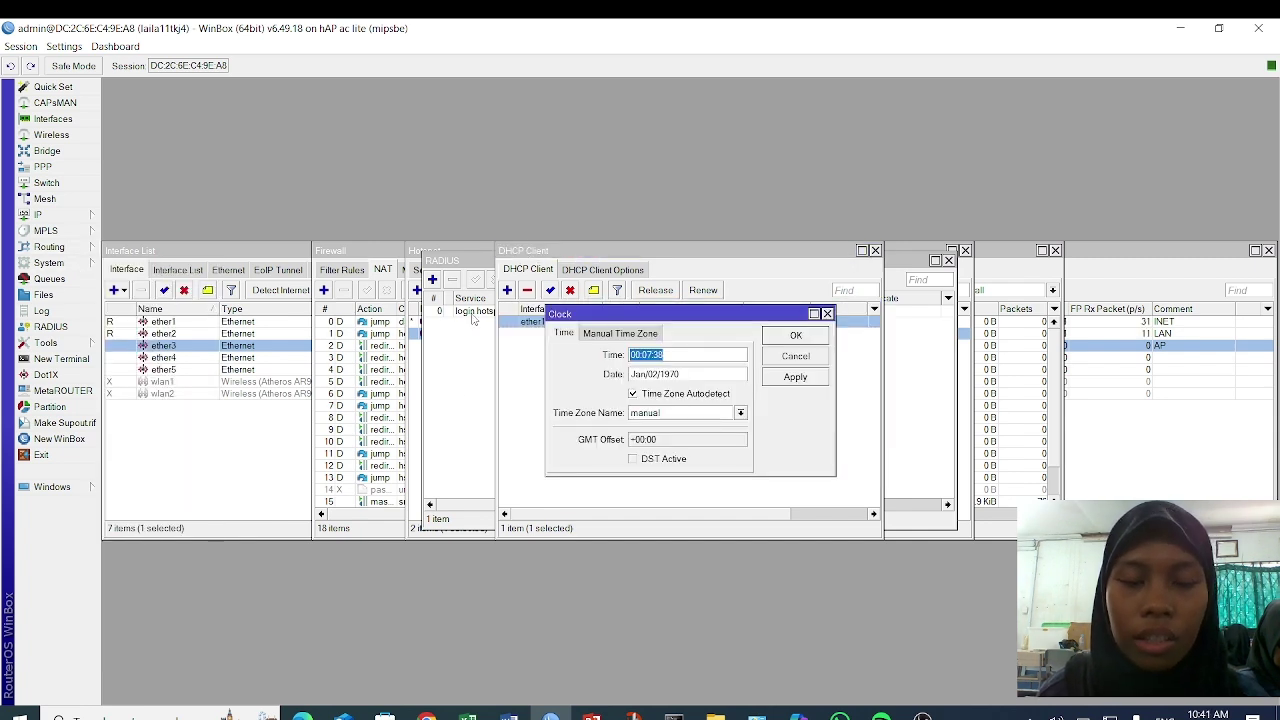
click(644, 396)
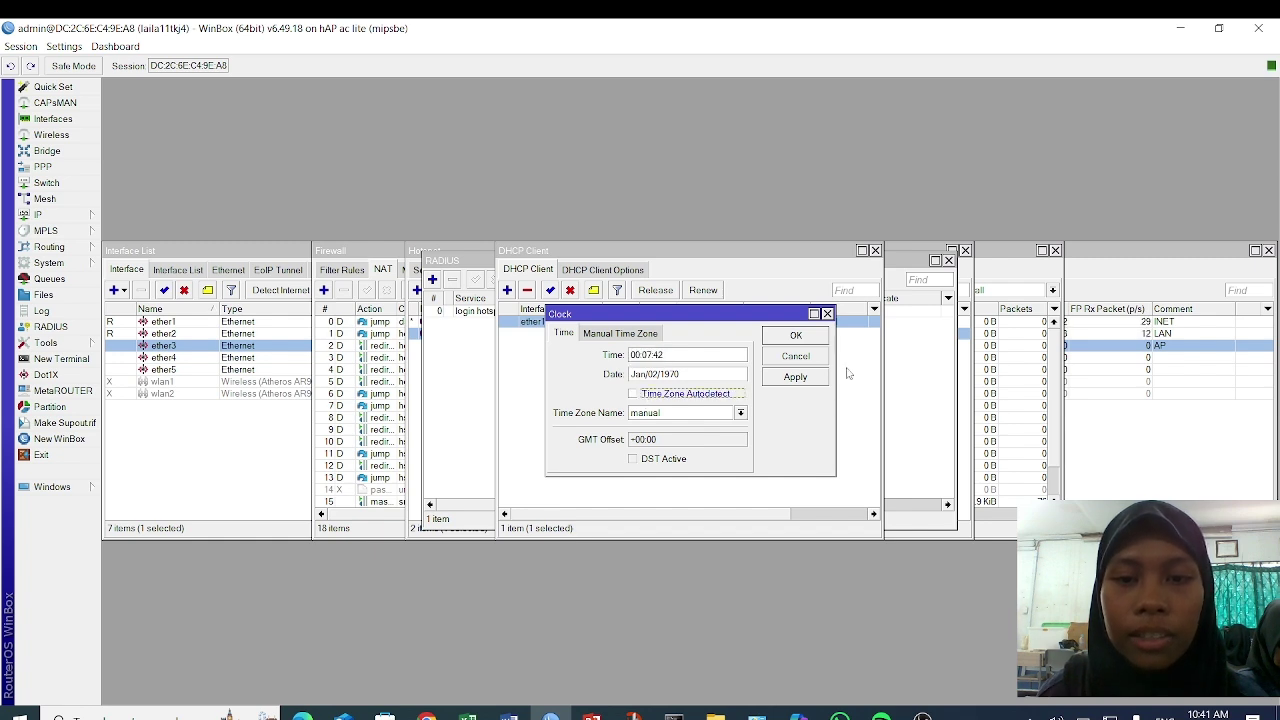
click(818, 379)
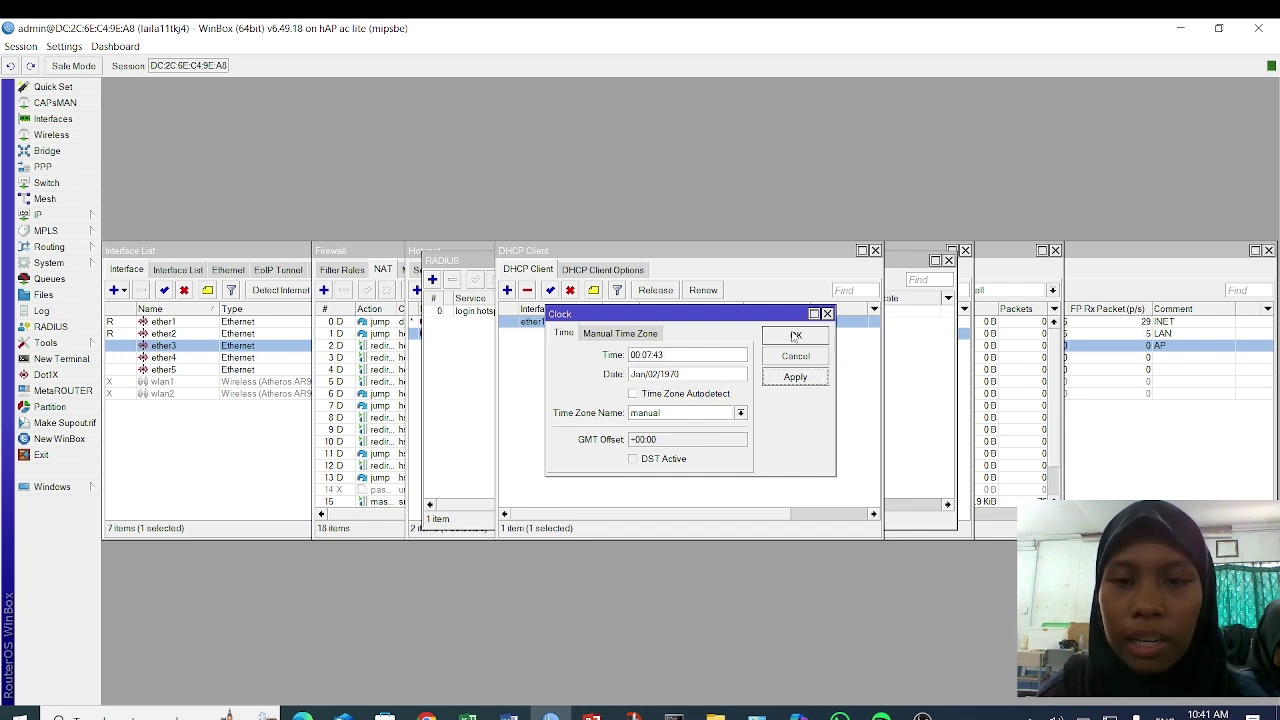
click(794, 337)
click(78, 263)
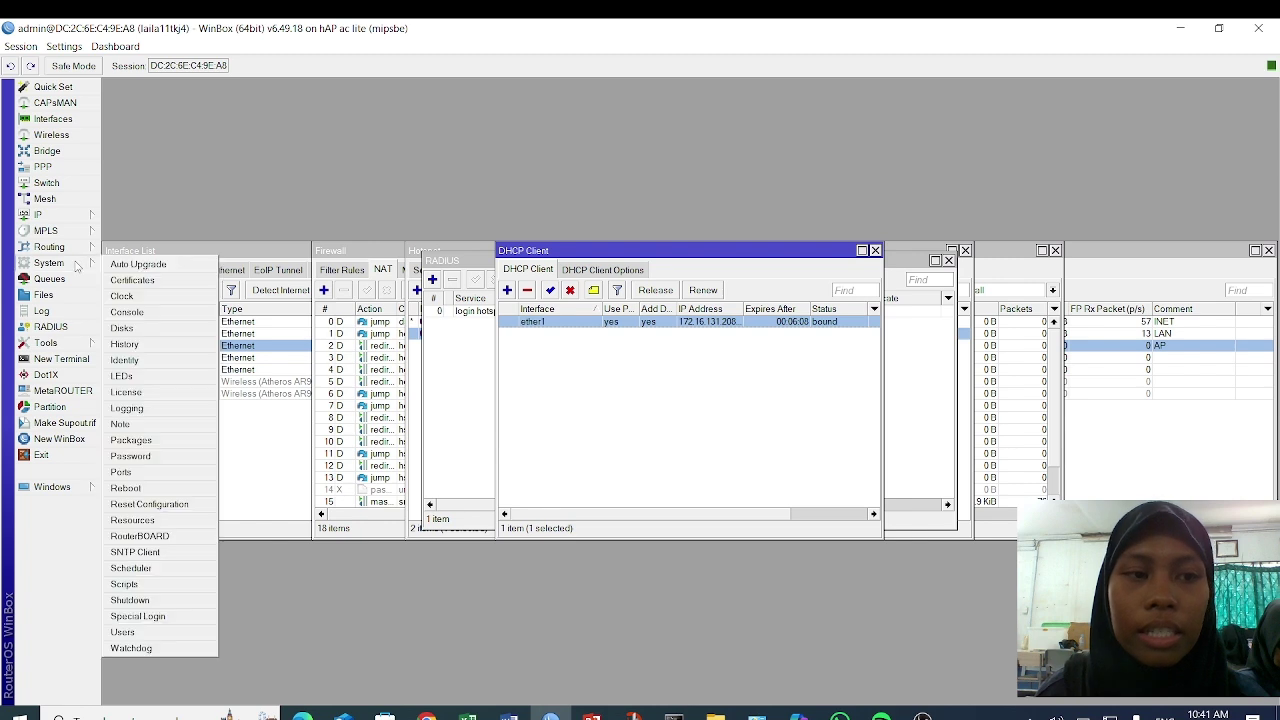
- Enable the SNTP client in unicast mode with asia.pool.ntp.org as its server
click(135, 552)
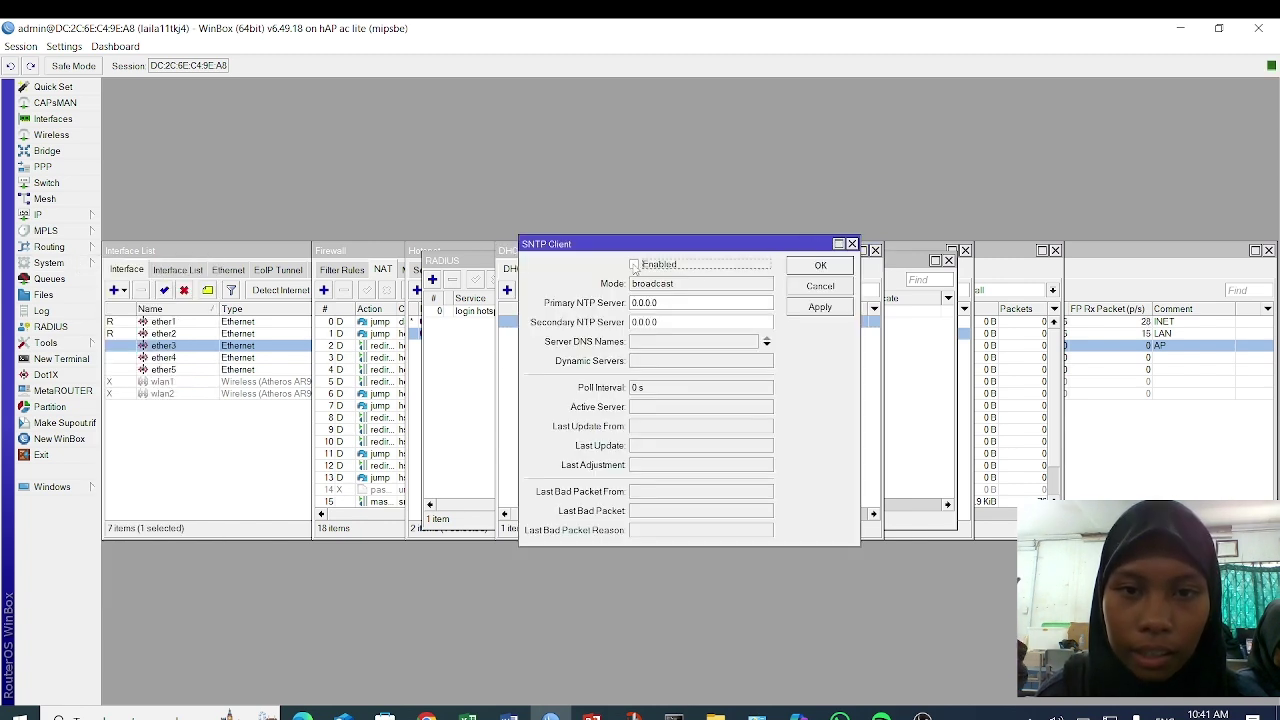
click(669, 343)
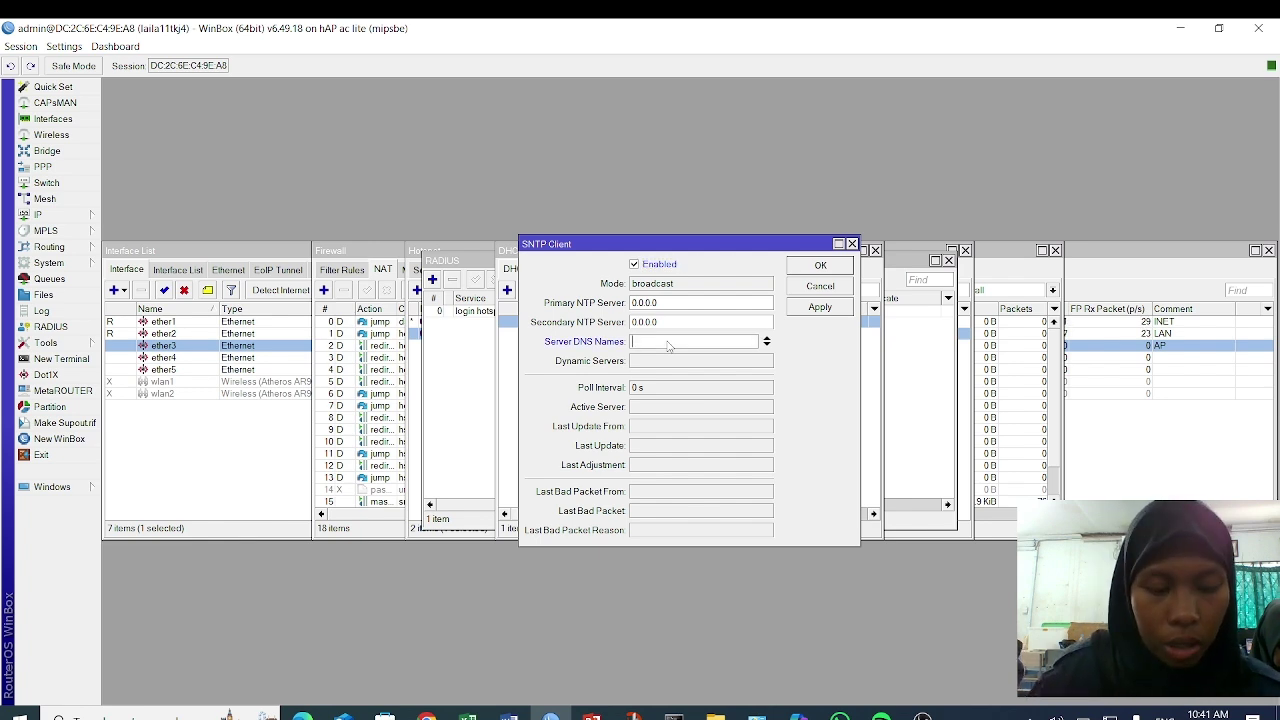
text(asia.pool.ntp.org)
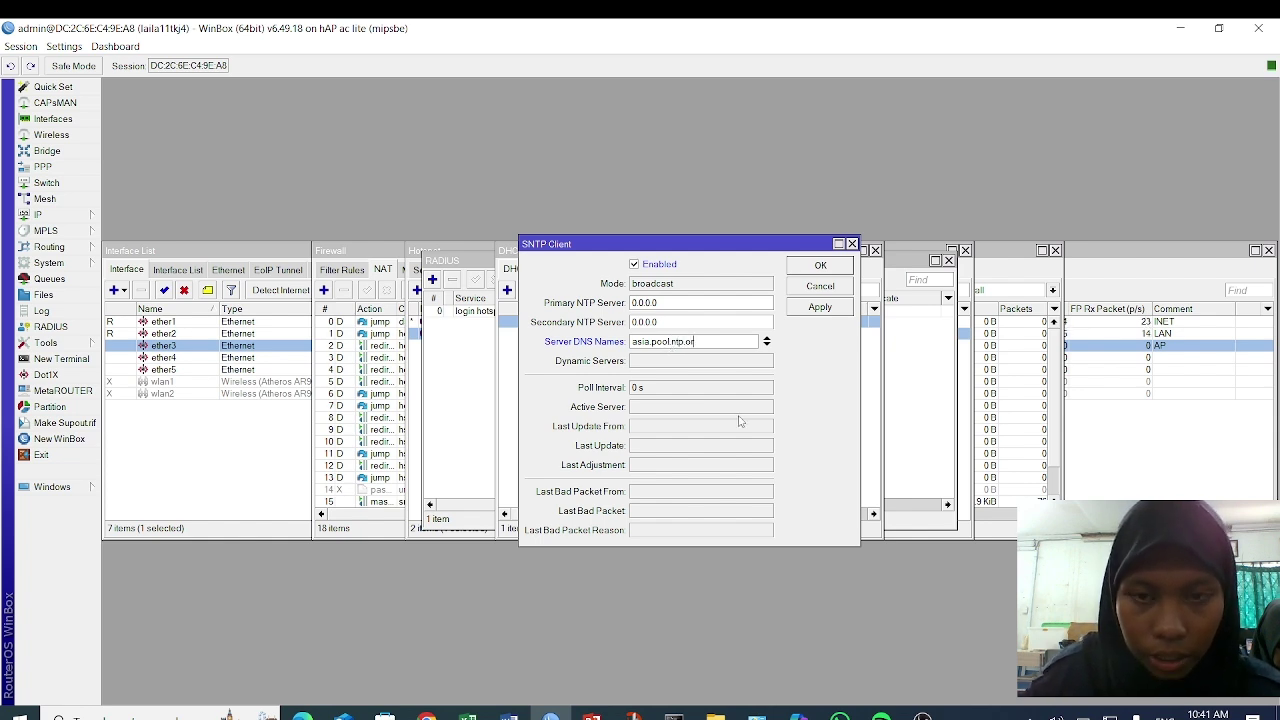
click(820, 307)
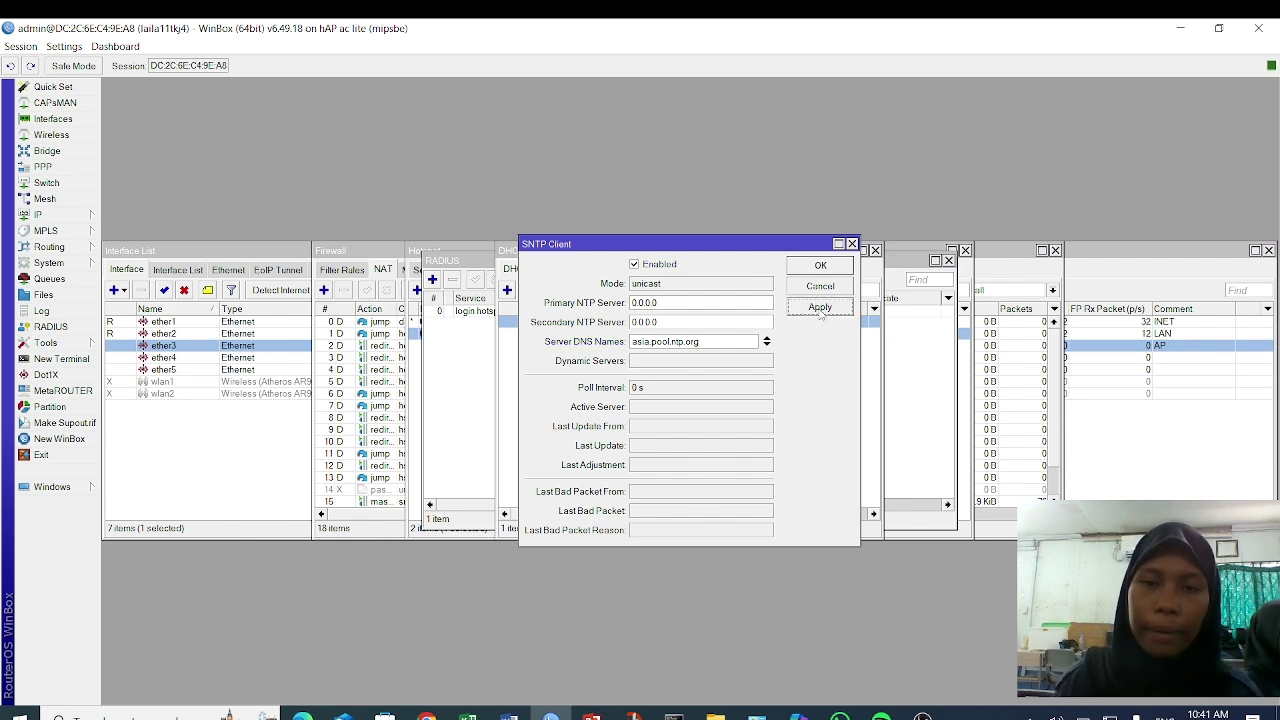
click(820, 265)
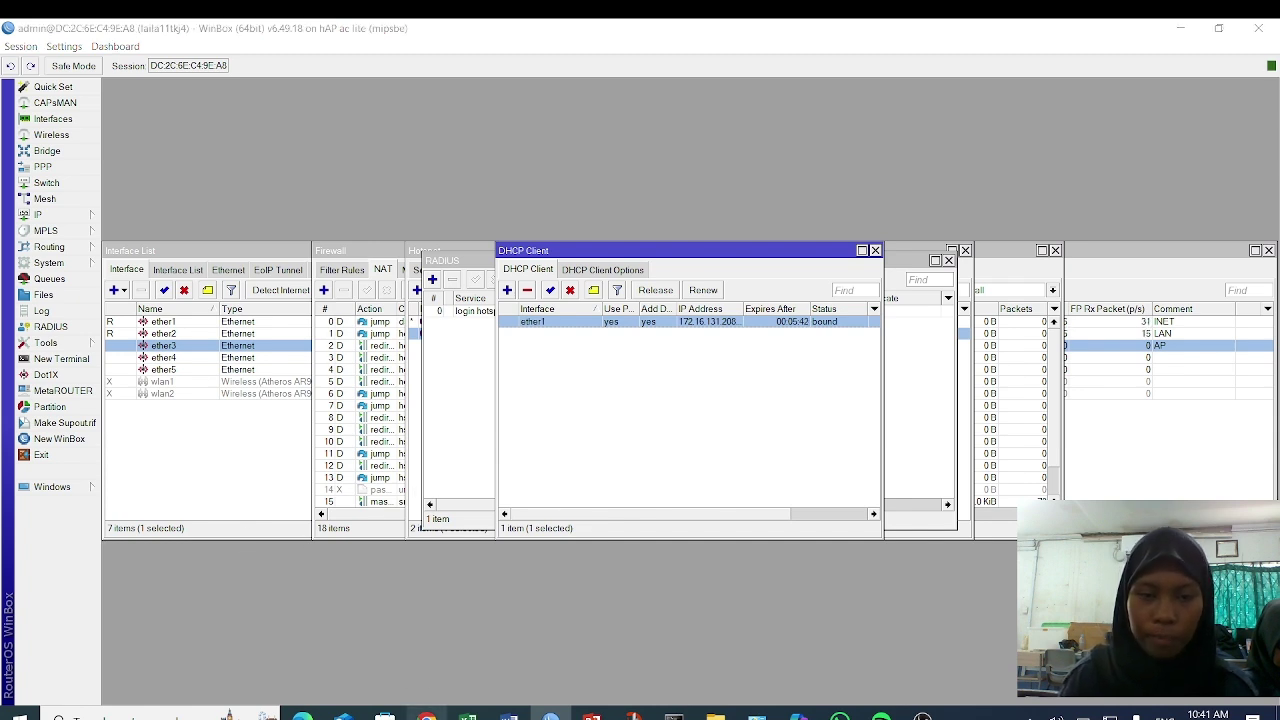
- Search Google for MIKHMON and open the laksa19 Mikhmon site
click(427, 716)
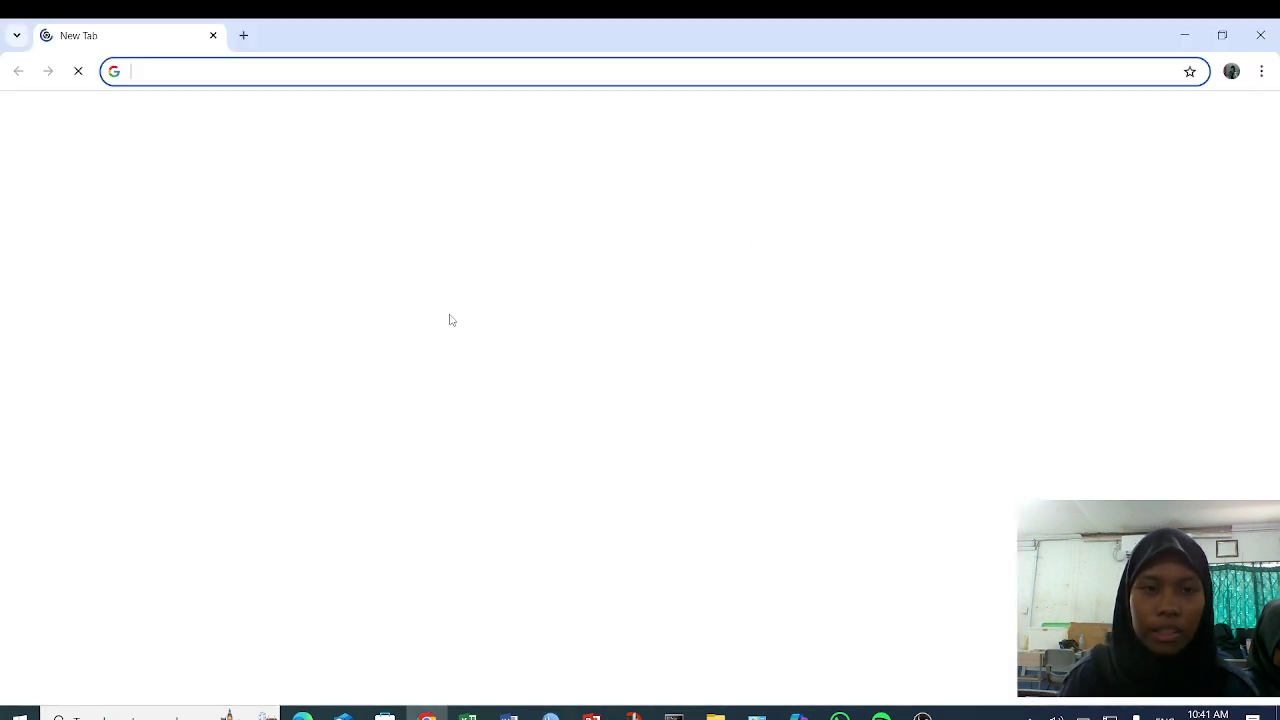
click(422, 324)
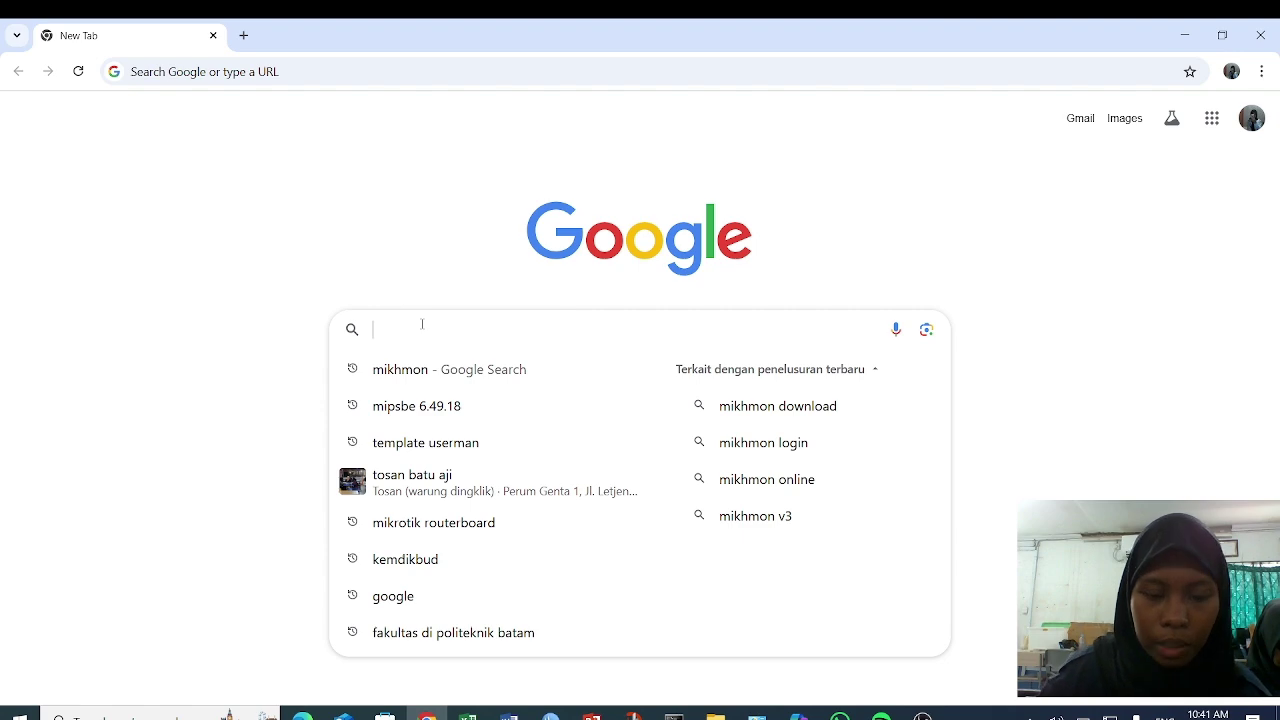
text(mikHMON)
key(Return)
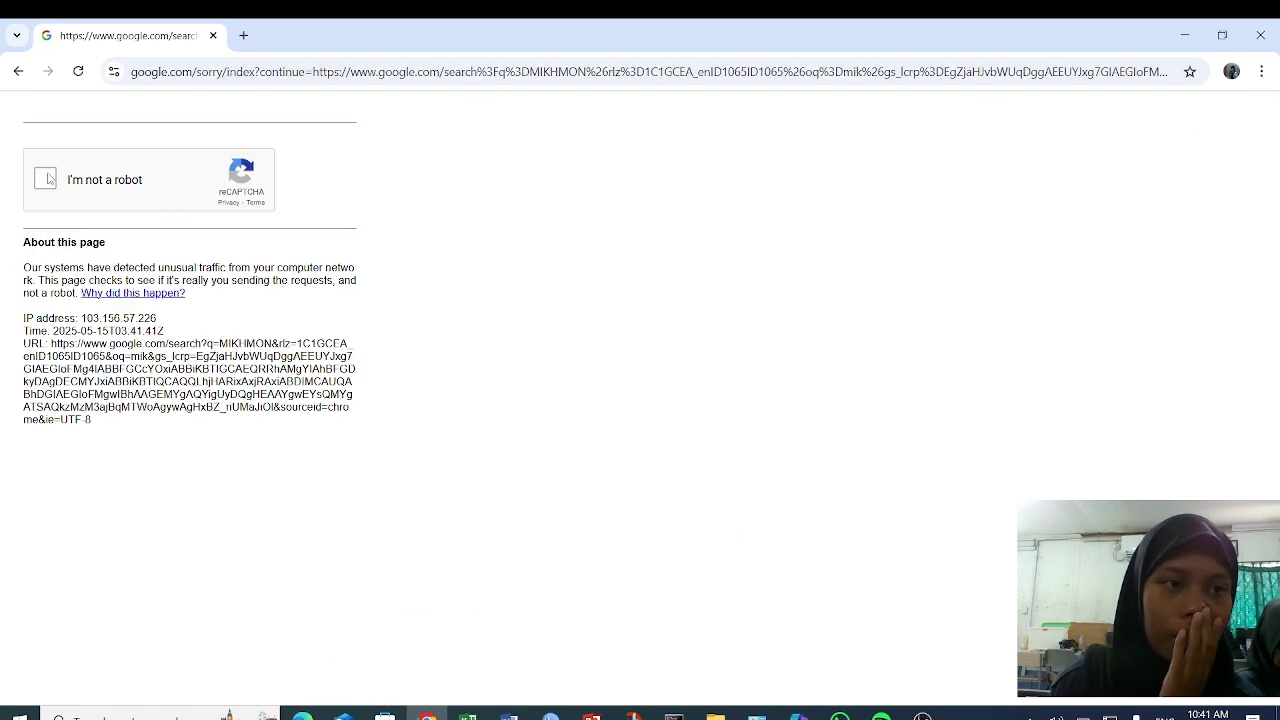
click(46, 179)
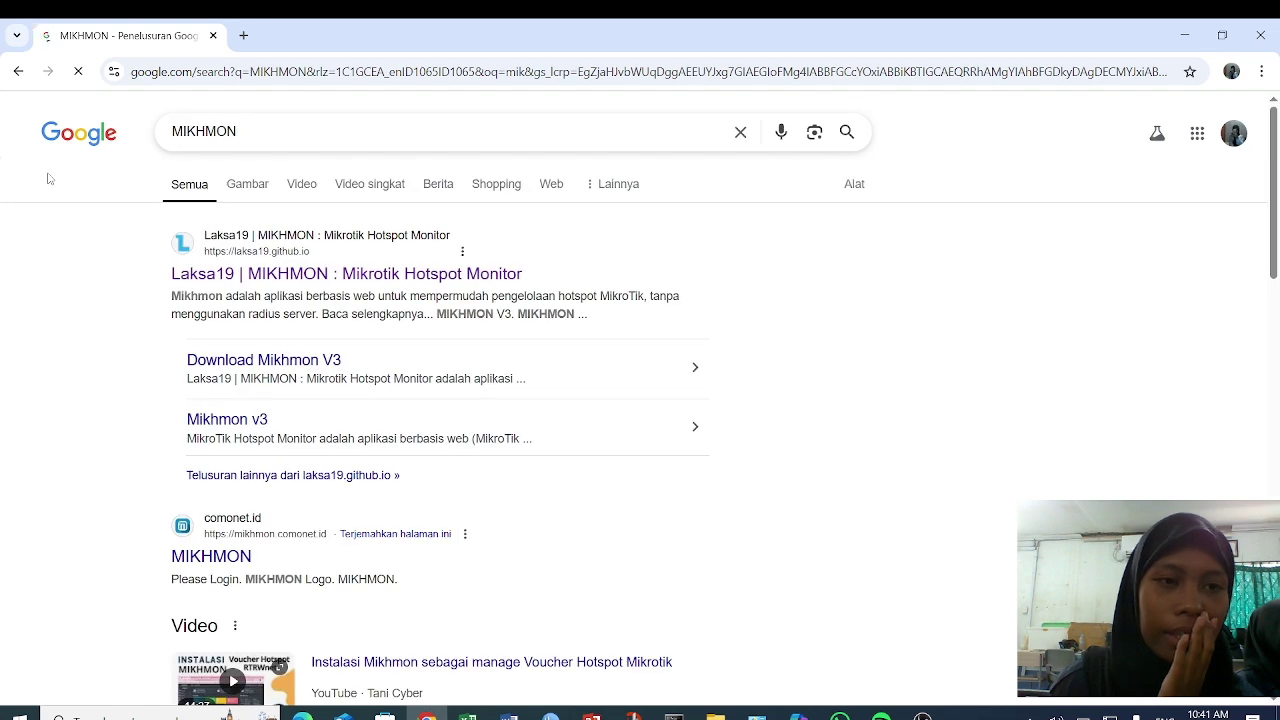
click(299, 276)
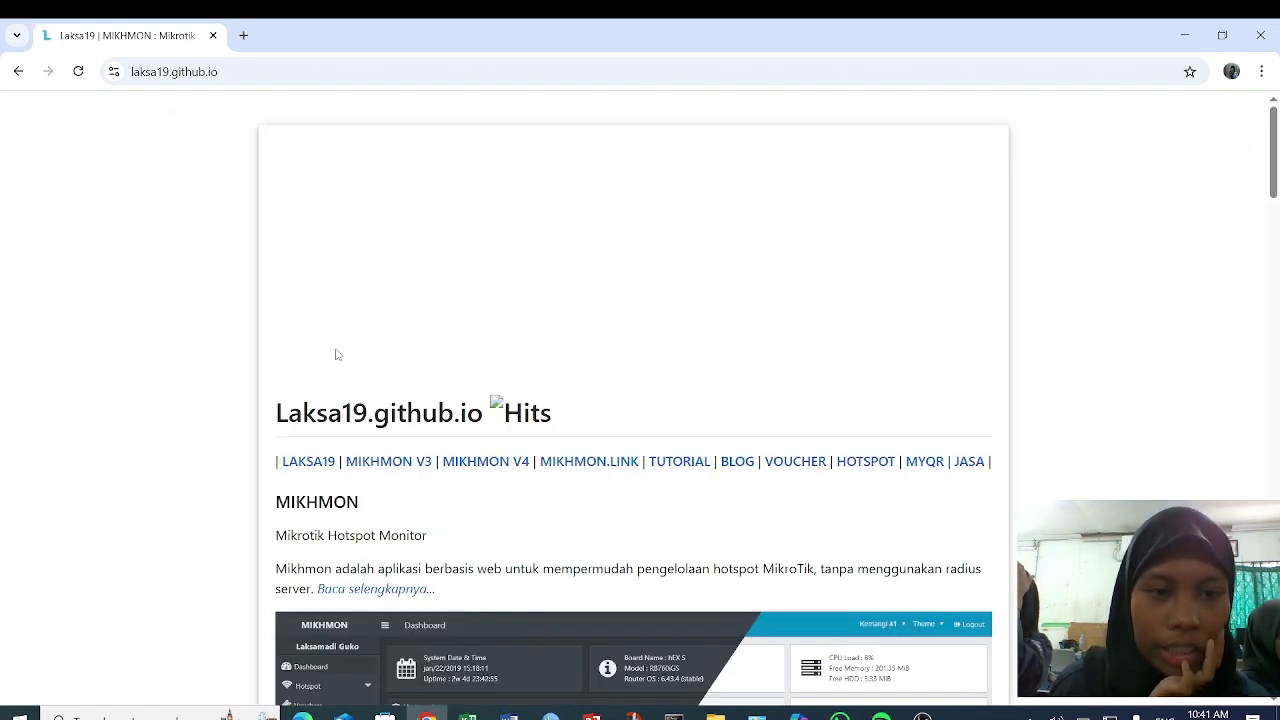
- Download mikhmonv3ws.zip from the Mikhmon V3 download page
click(395, 467)
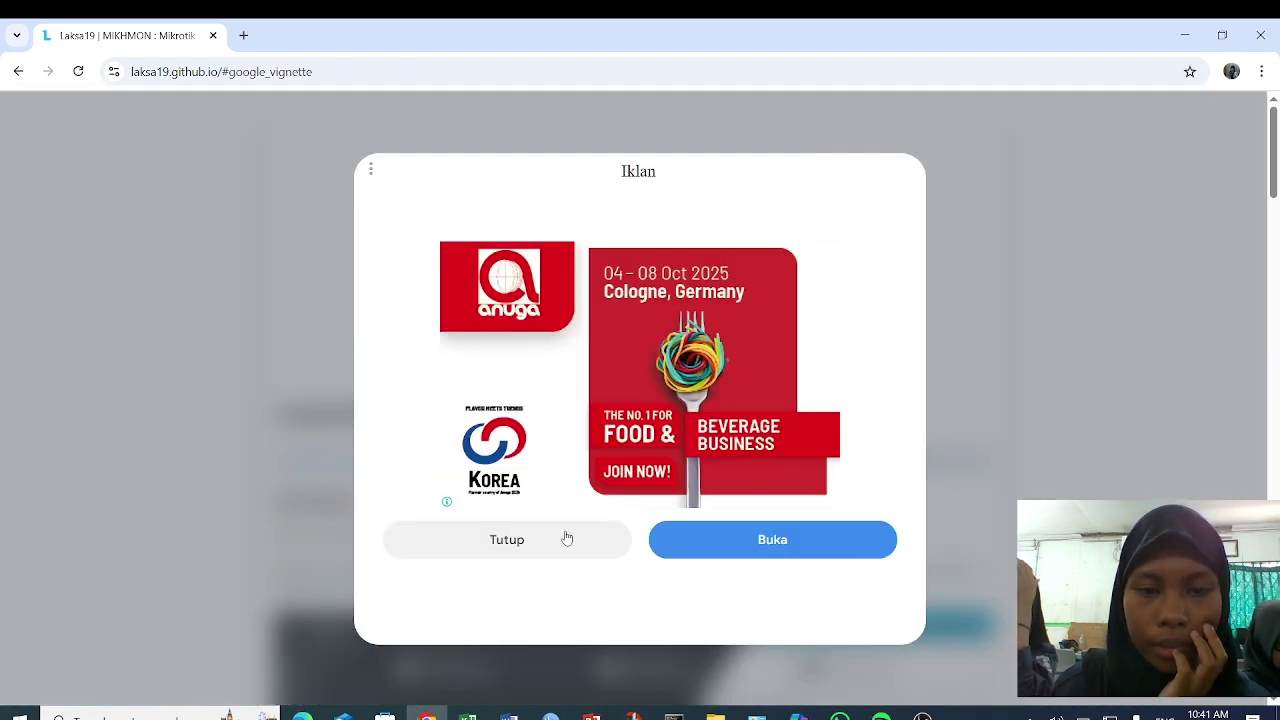
click(566, 539)
scroll(545, 540, down, 4)
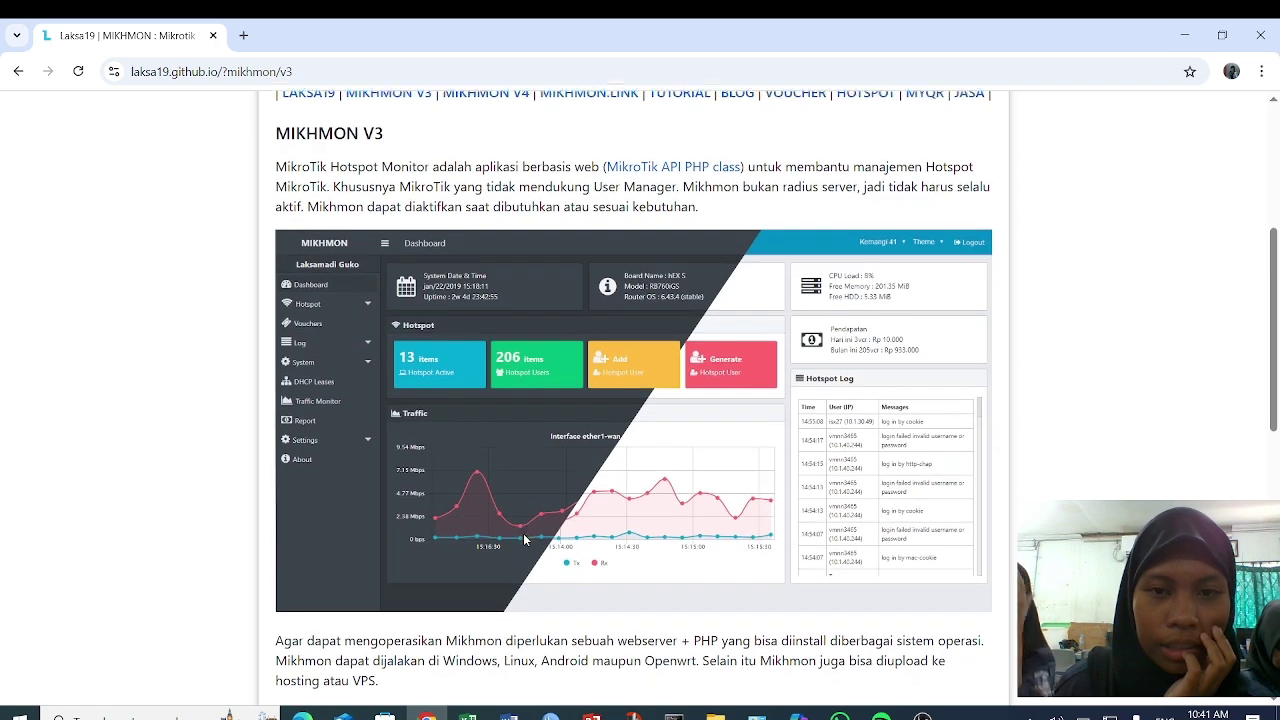
scroll(524, 540, down, 8)
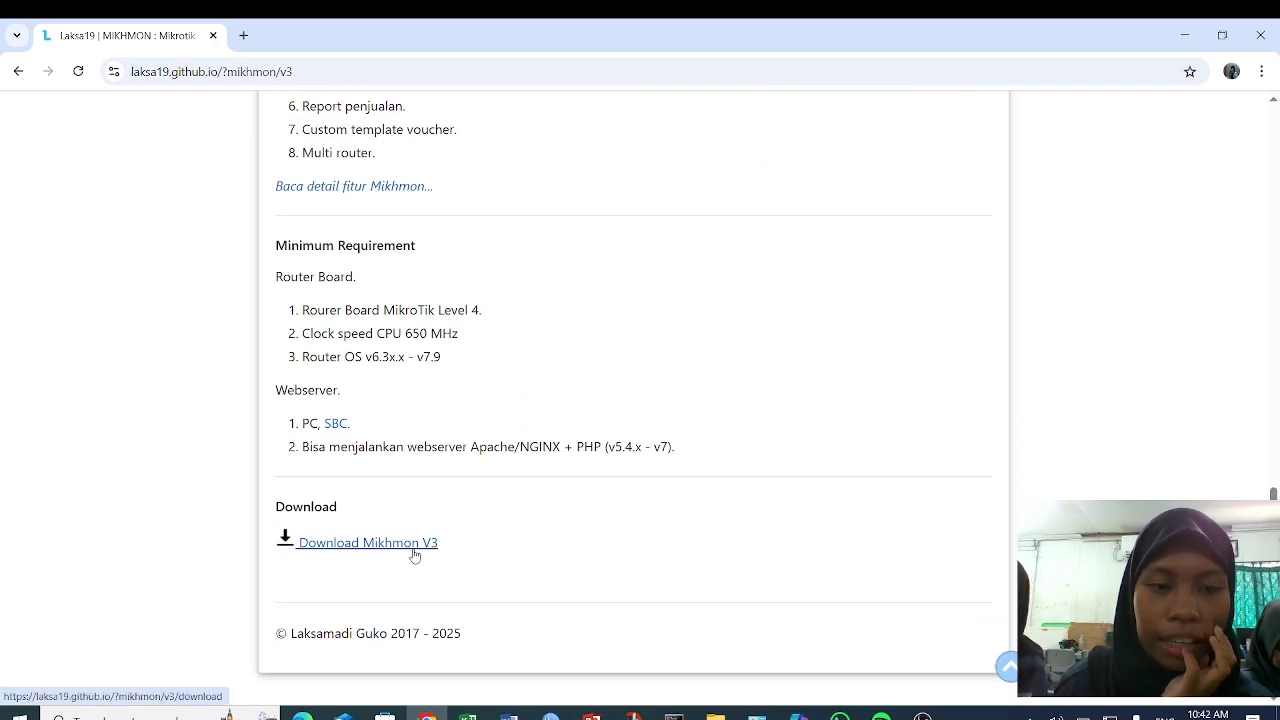
click(414, 551)
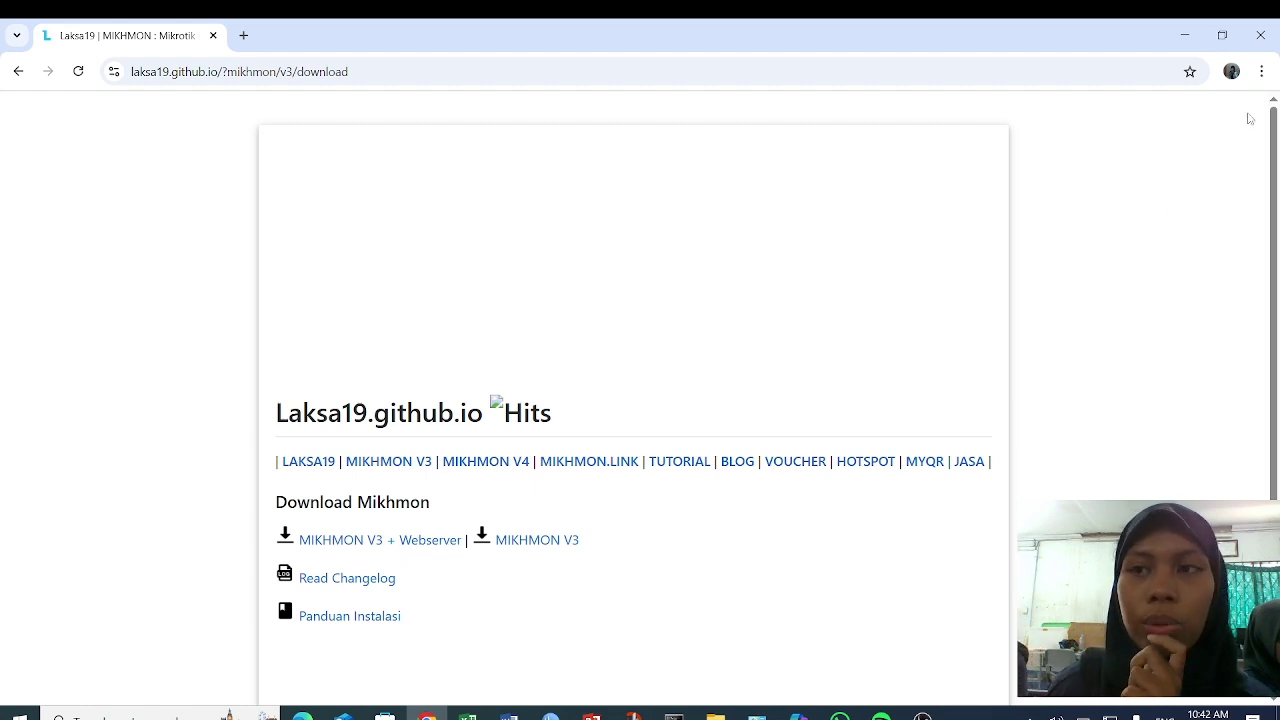
- Show the downloaded mikhmonv3ws.zip in its Downloads folder
click(1263, 72)
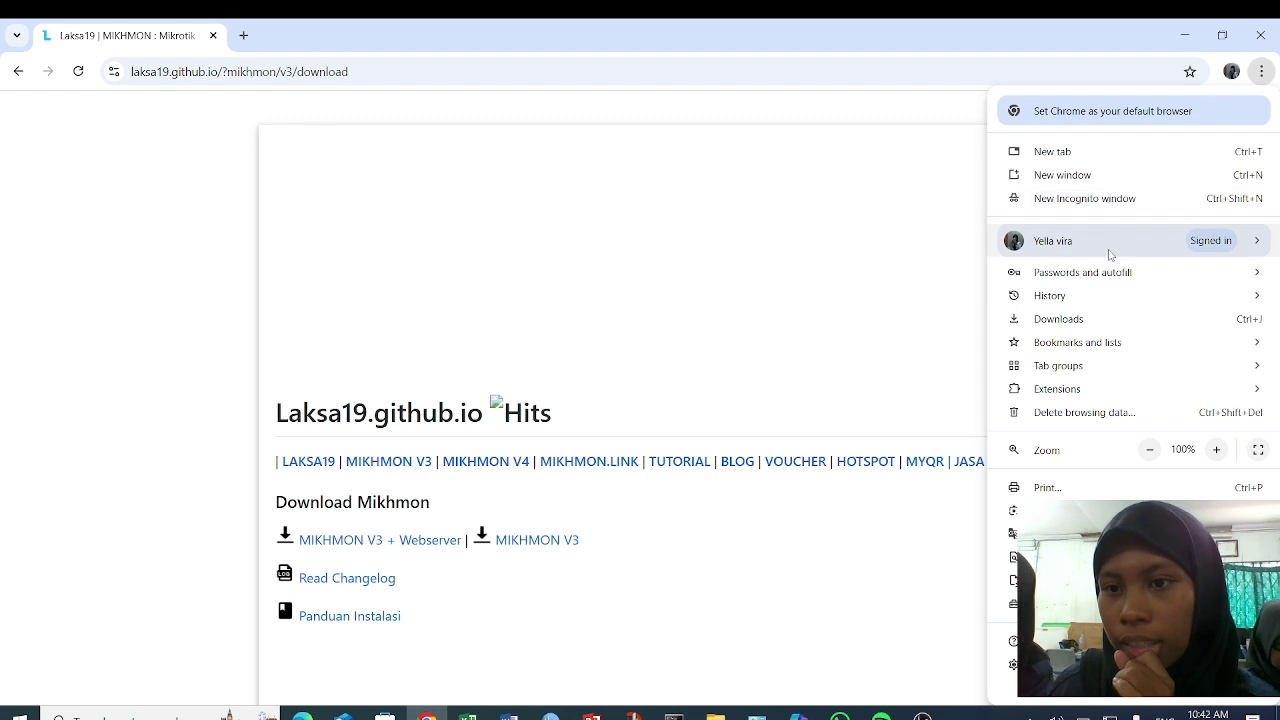
click(1098, 322)
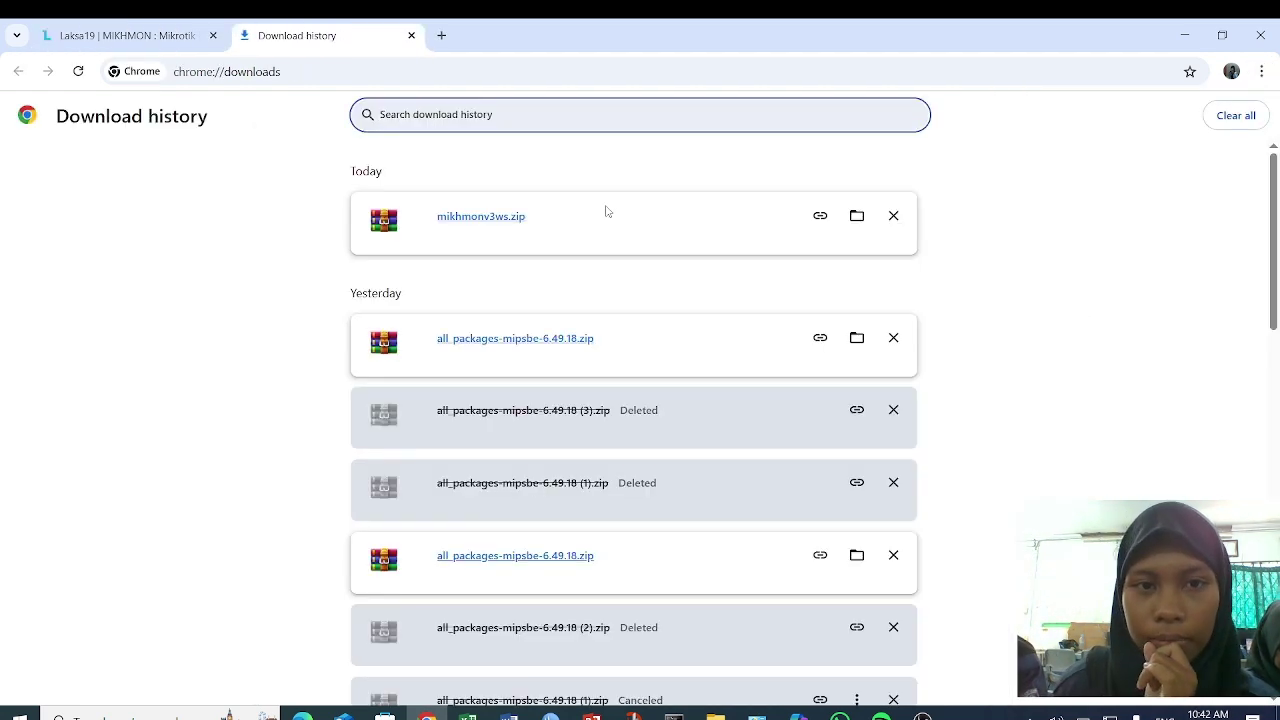
click(857, 217)
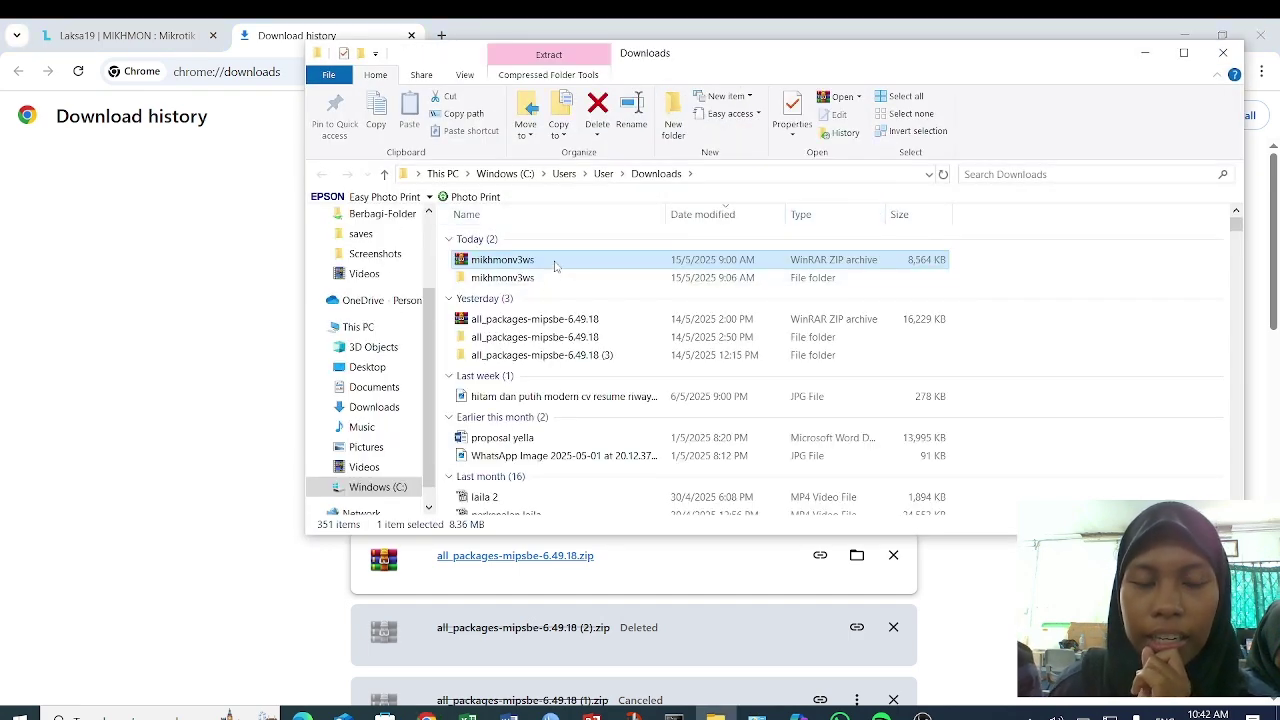
- Launch MikhmonServer from mikhmonv3ws\Mikhmon Server and open the Mikhmon login page
right_click(554, 264)
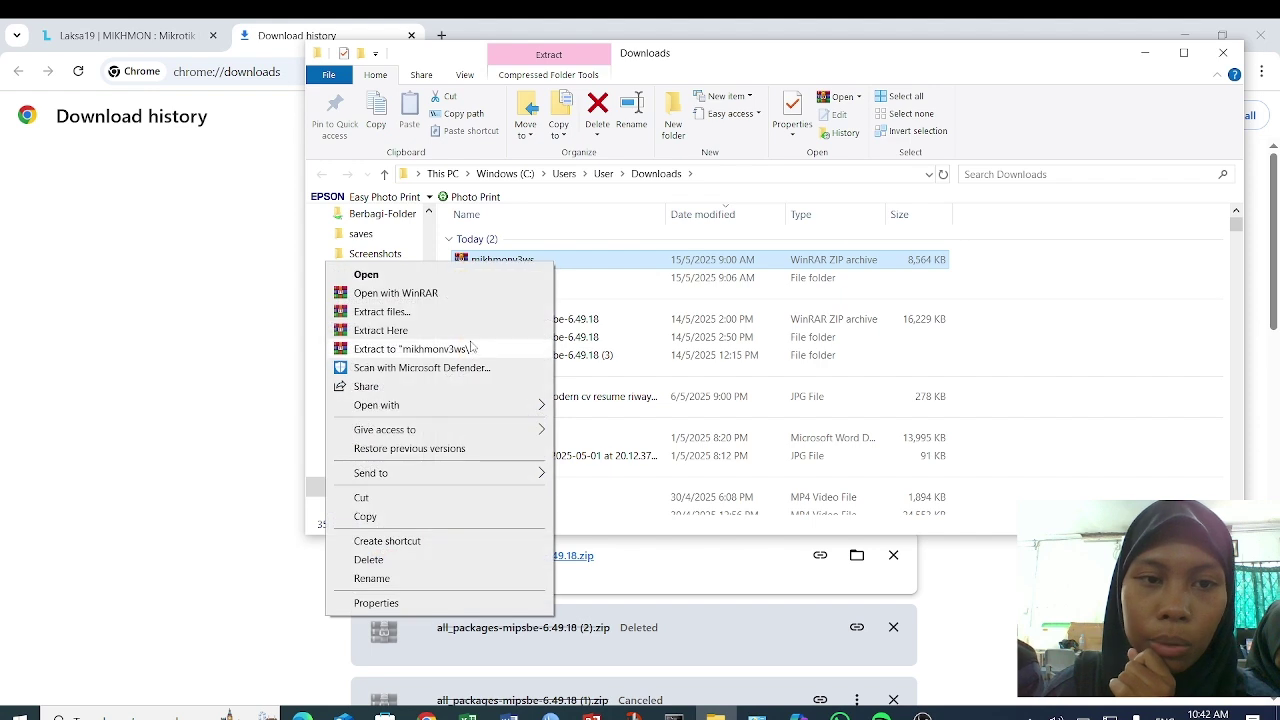
click(587, 268)
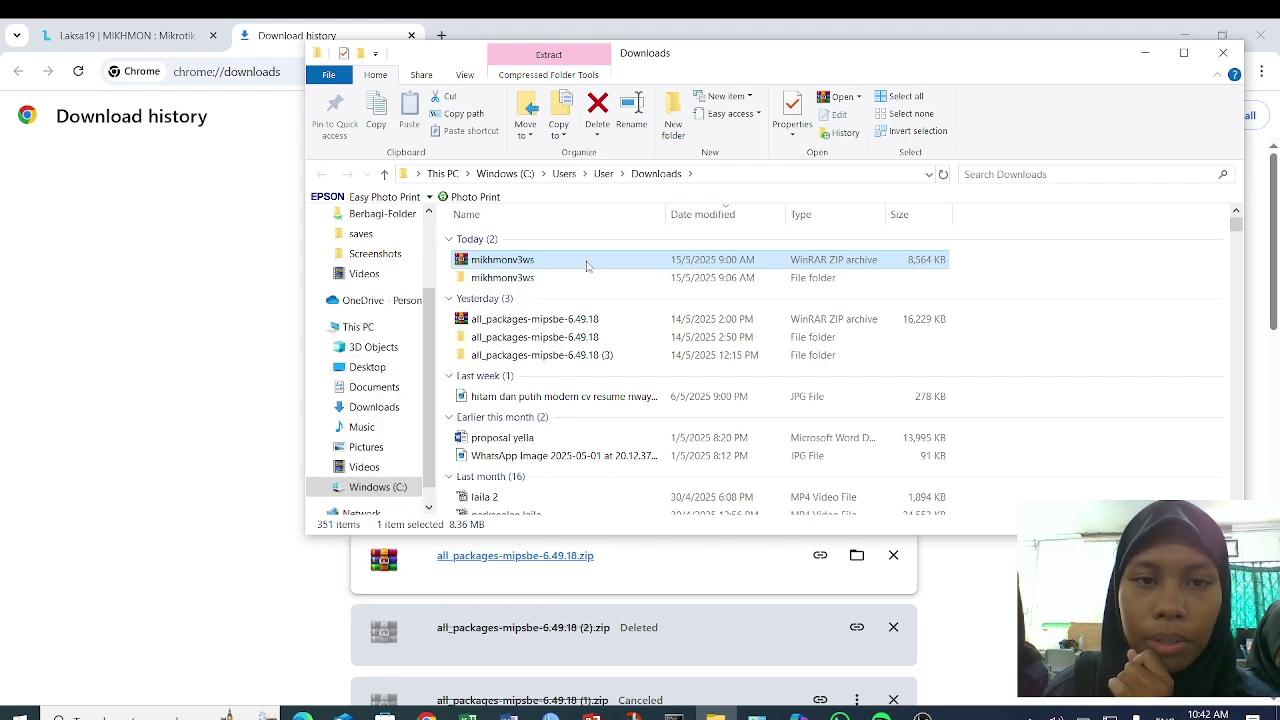
key(F2)
click(575, 284)
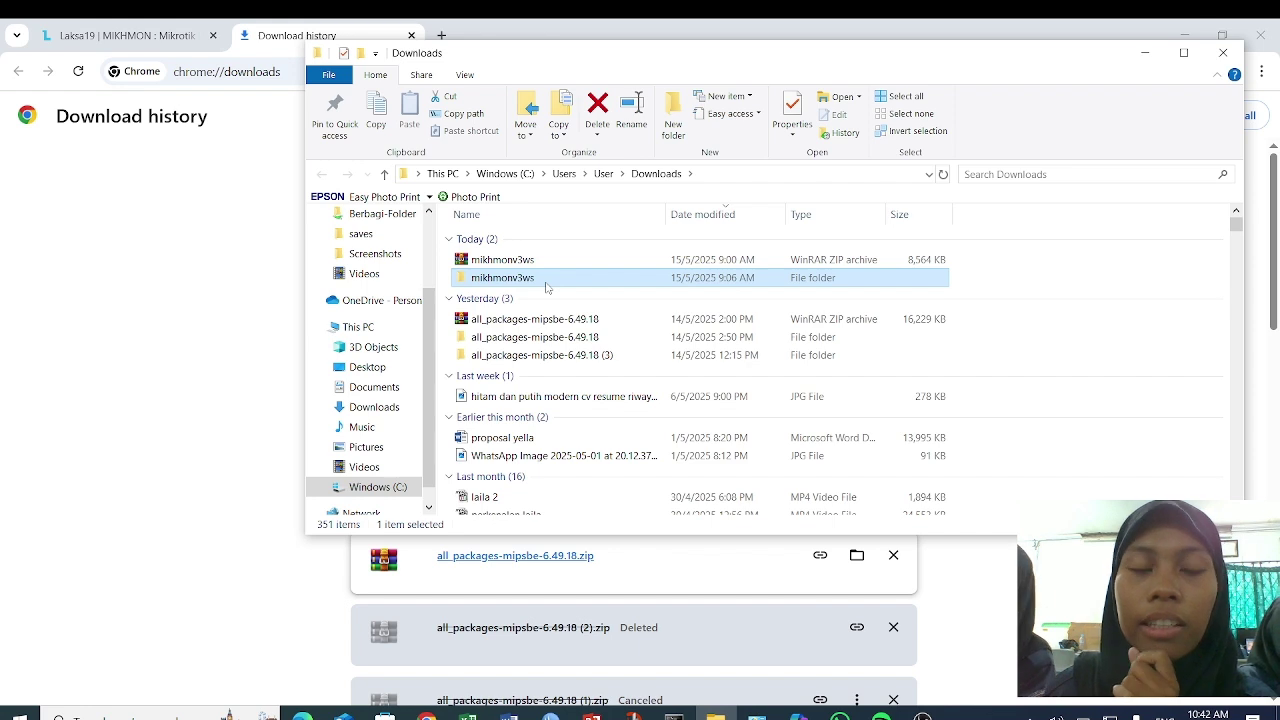
double_click(546, 287)
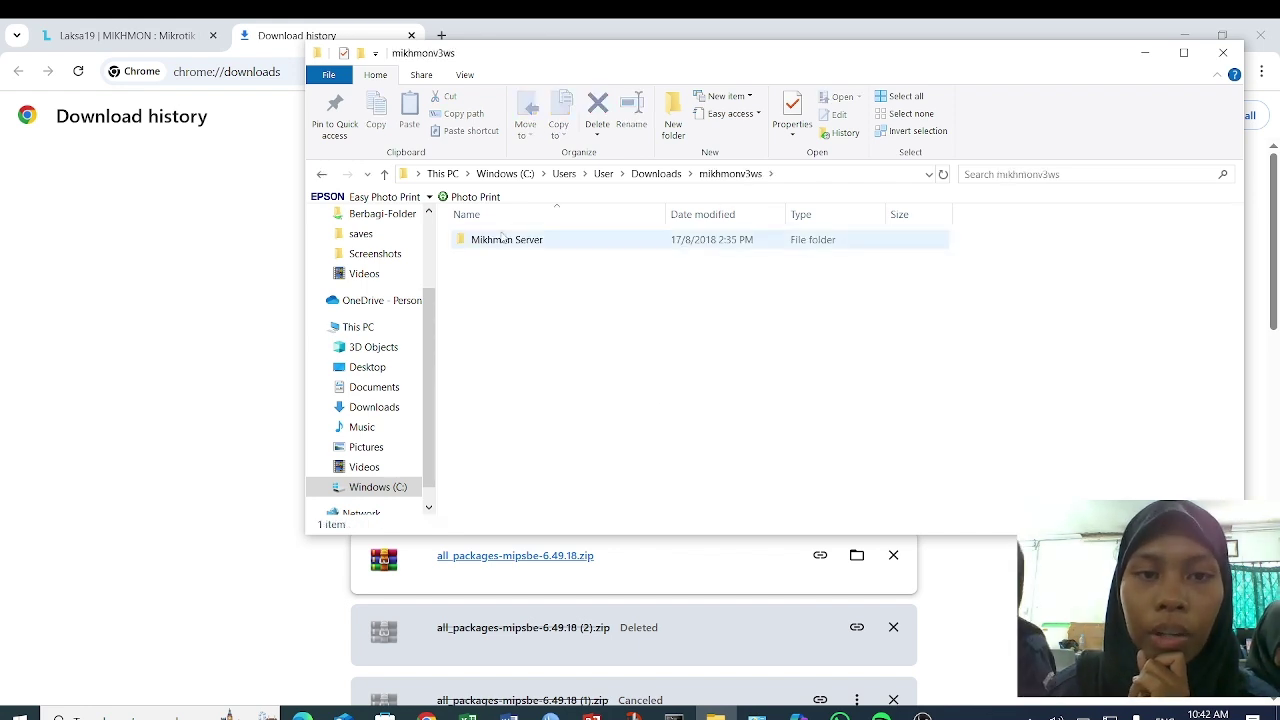
click(576, 248)
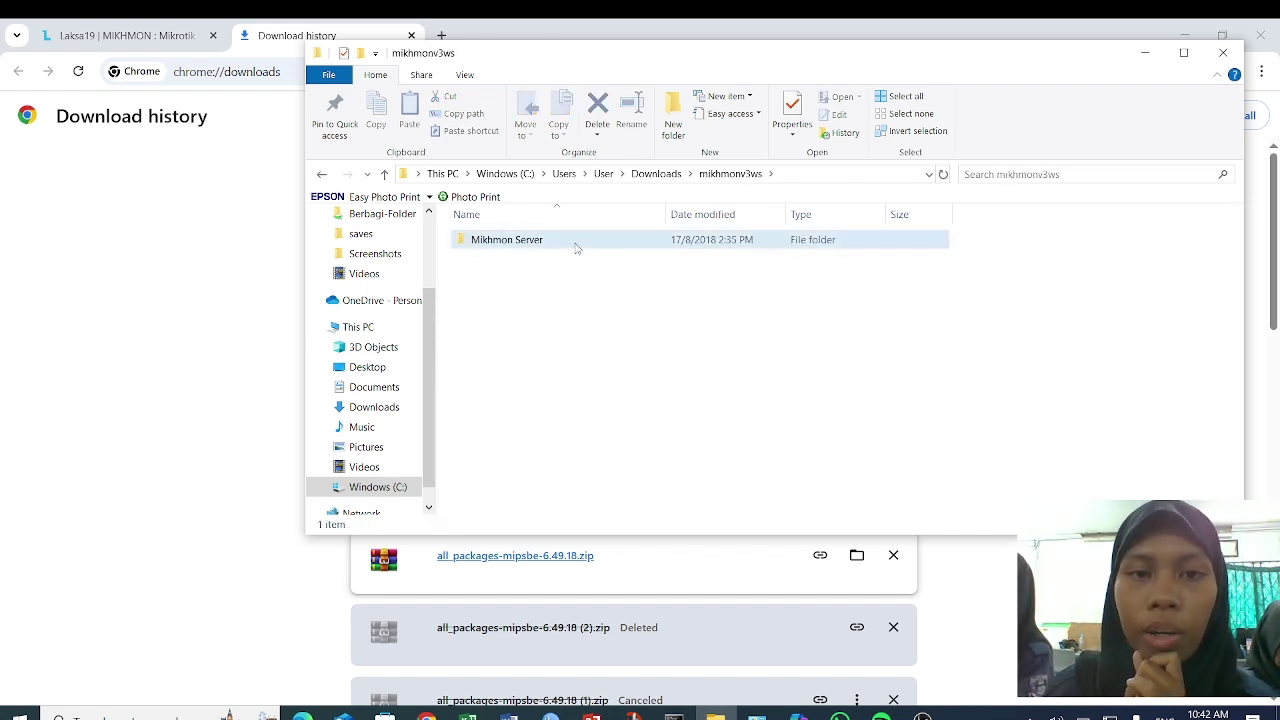
double_click(576, 248)
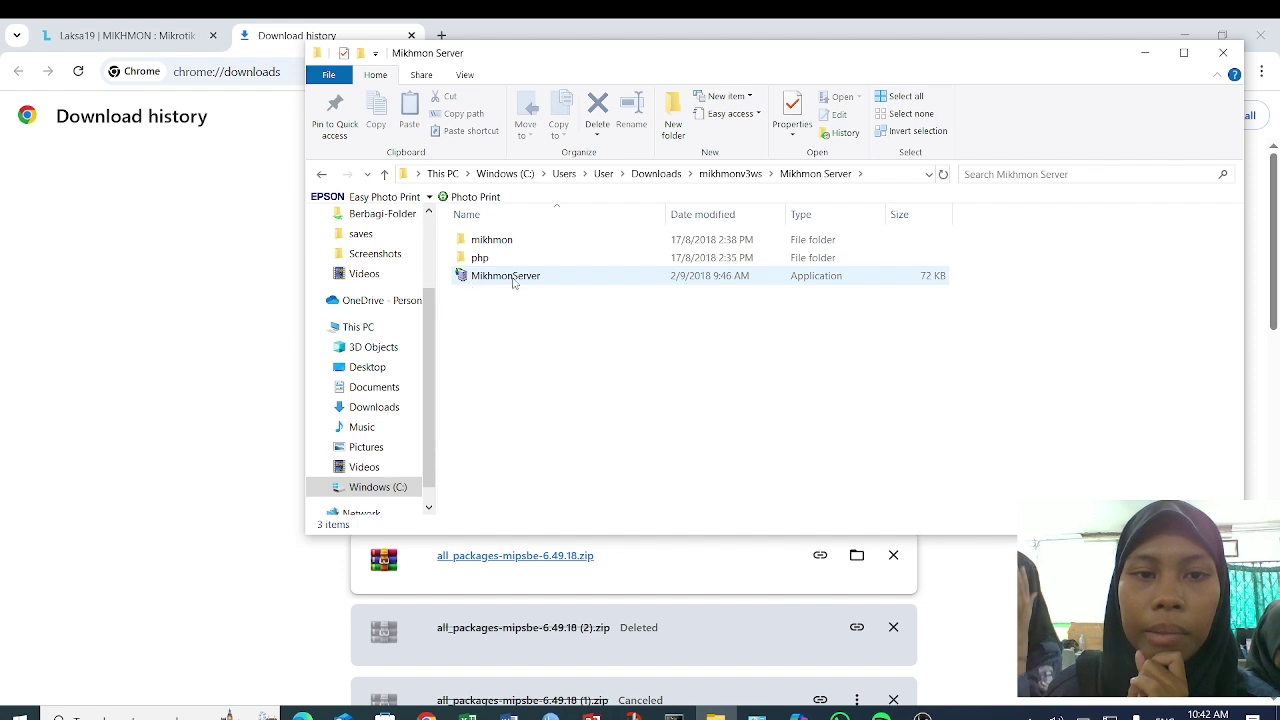
double_click(546, 283)
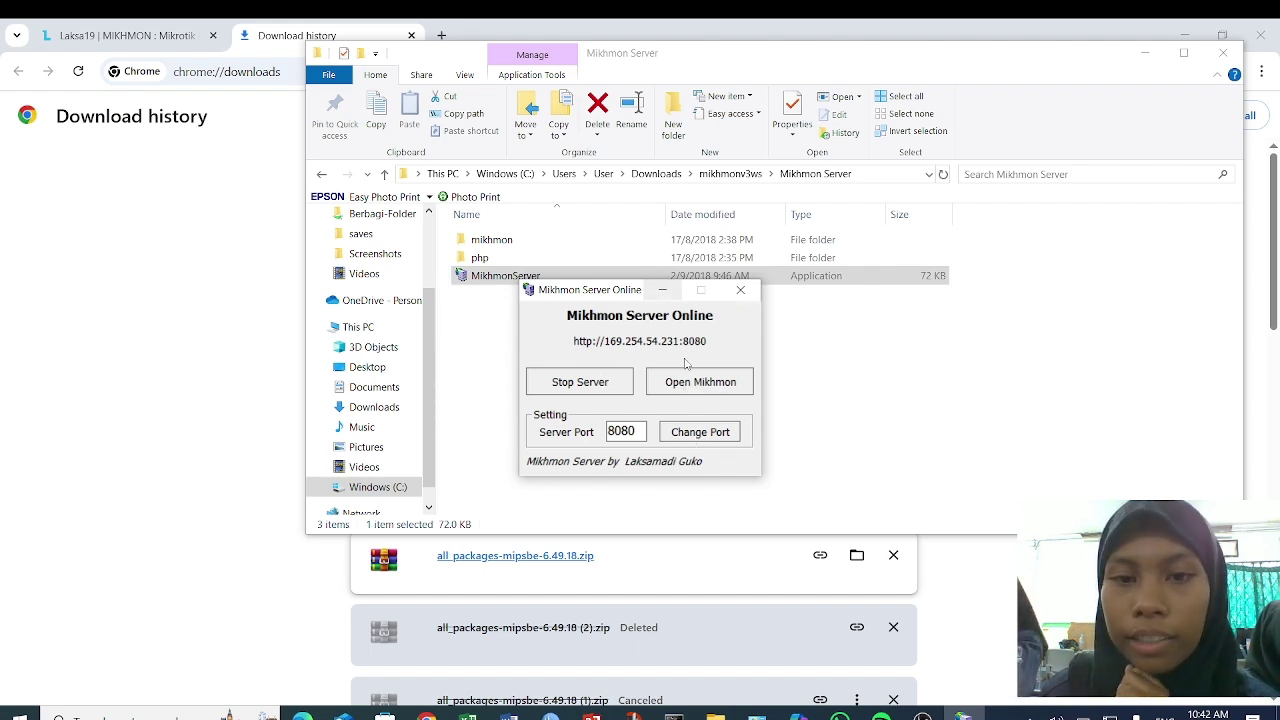
click(731, 381)
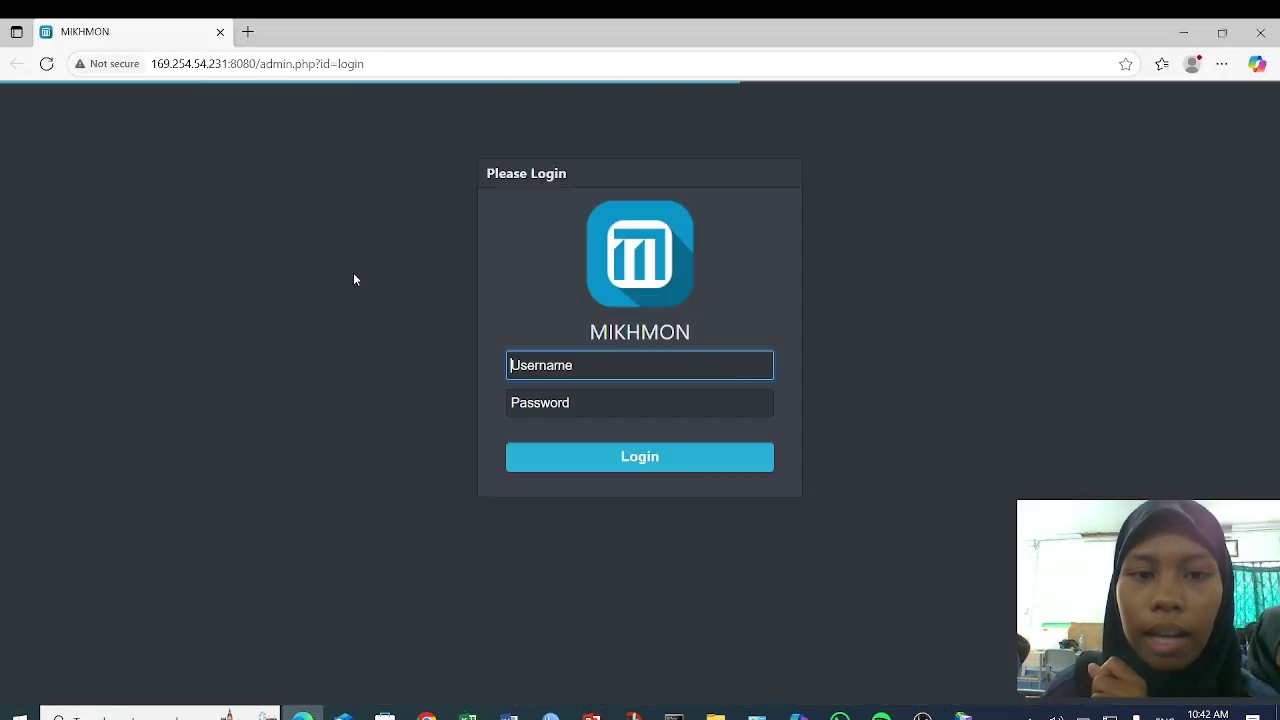
- Sign in to Mikhmon with the saved admin login and delete the old hsprof1 router entry
click(692, 371)
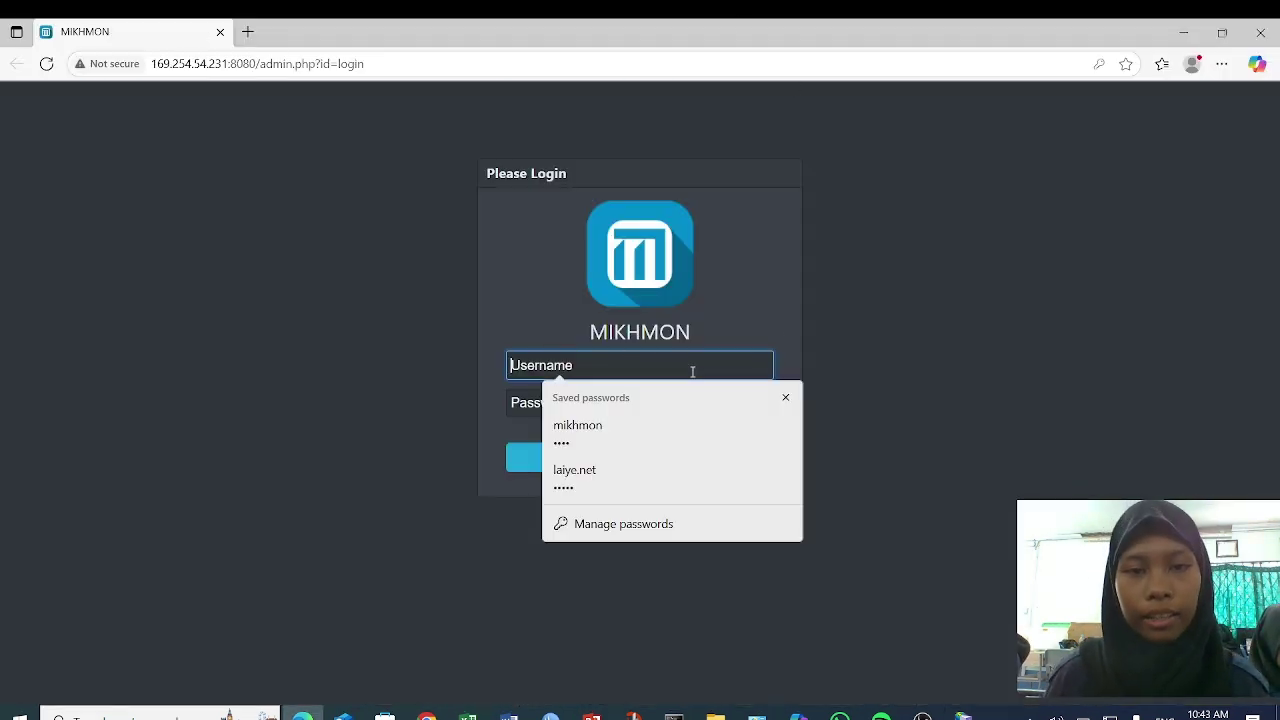
click(601, 421)
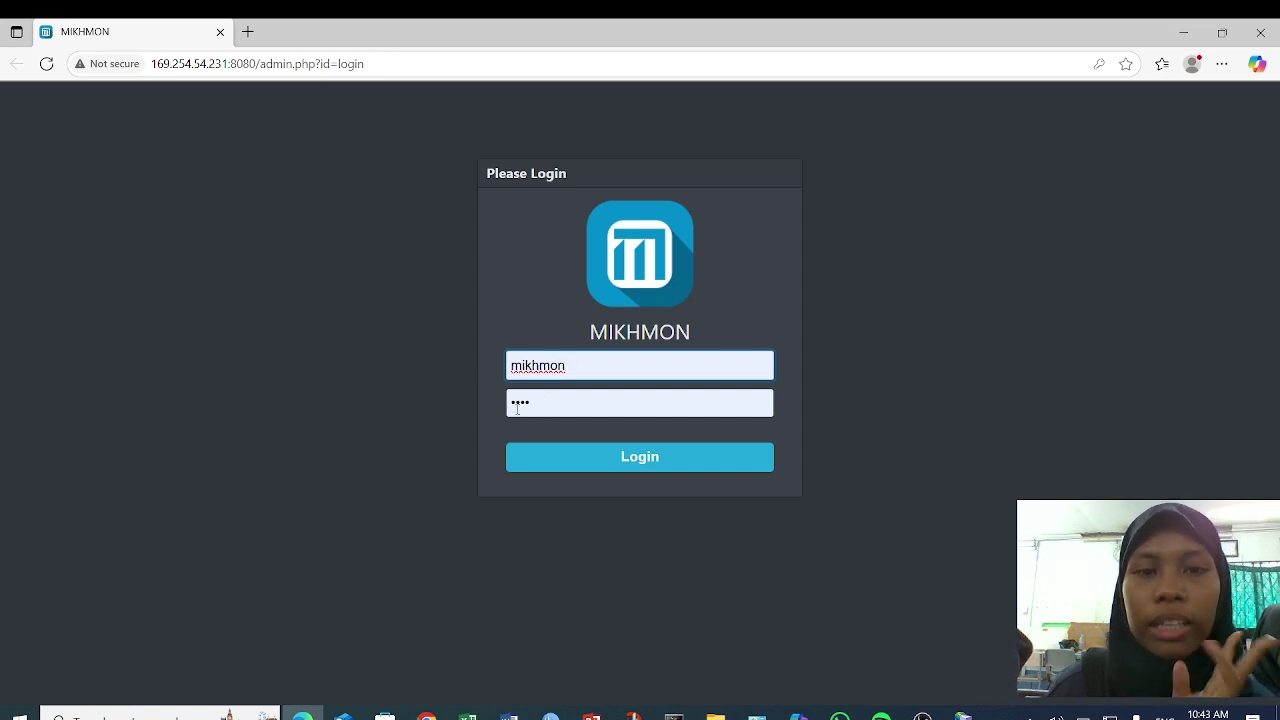
click(598, 459)
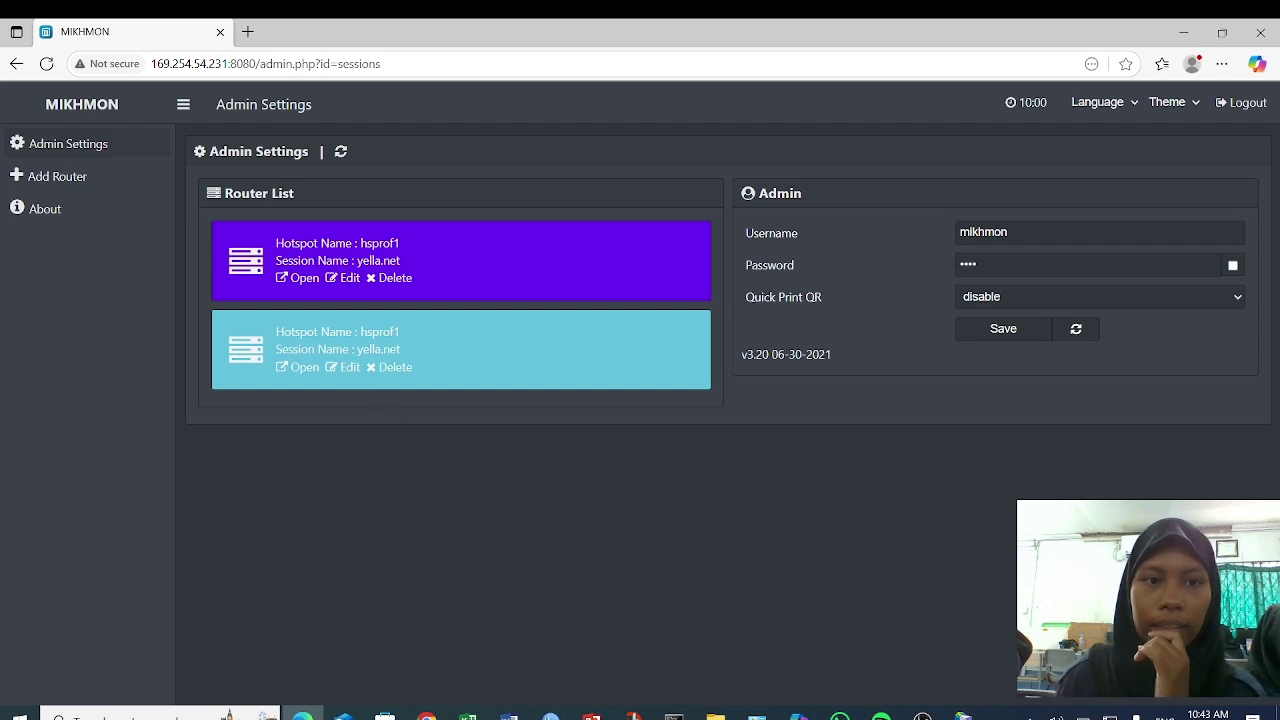
click(386, 279)
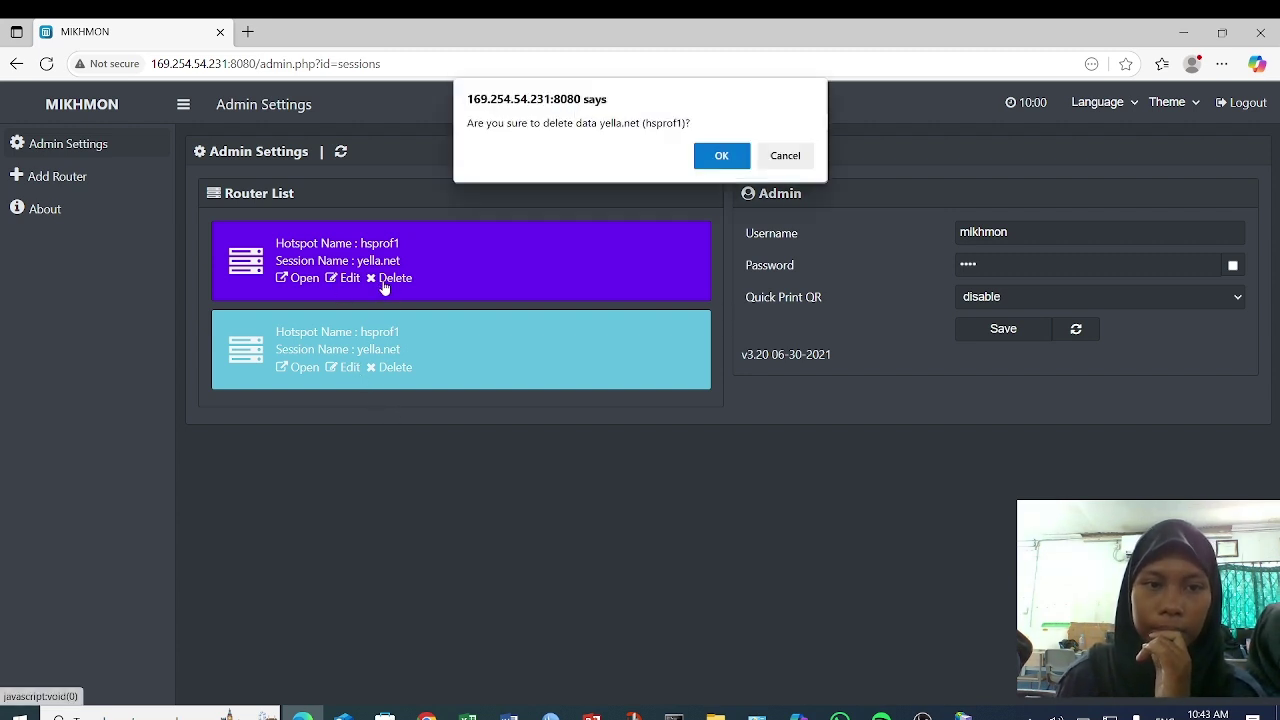
click(720, 155)
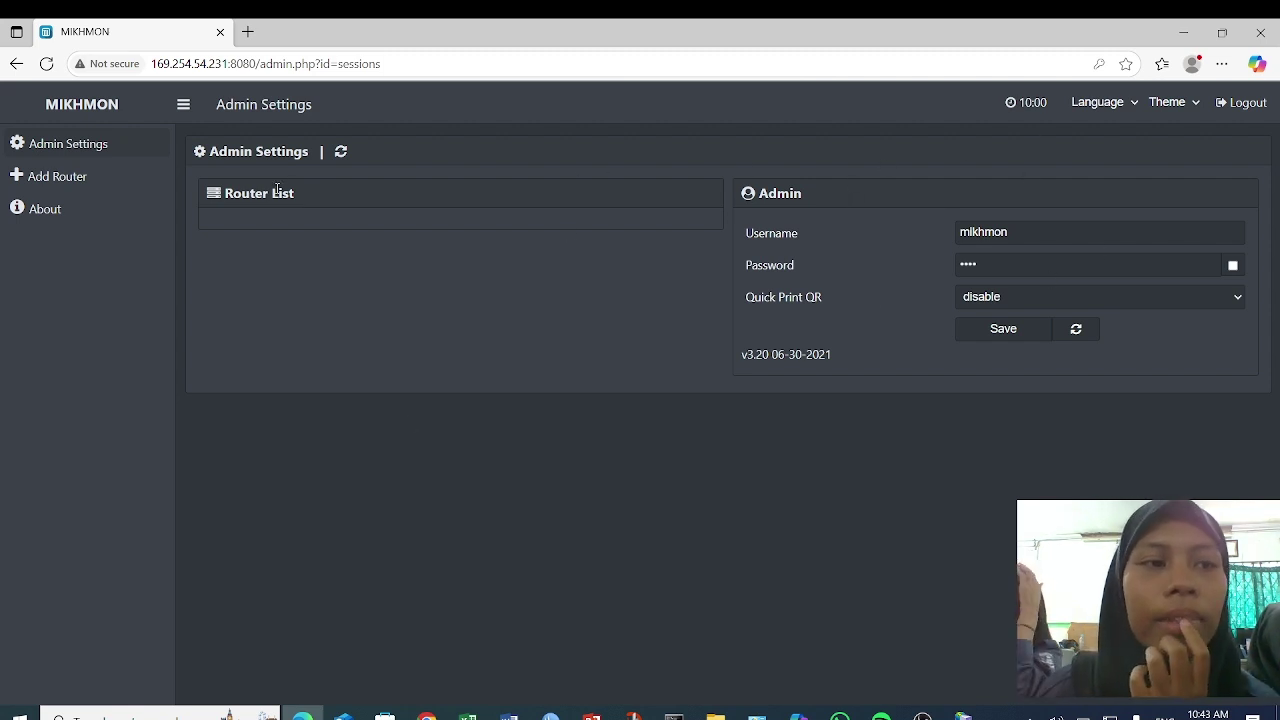
- Add a new router session and enter laila.net as its session name
click(126, 188)
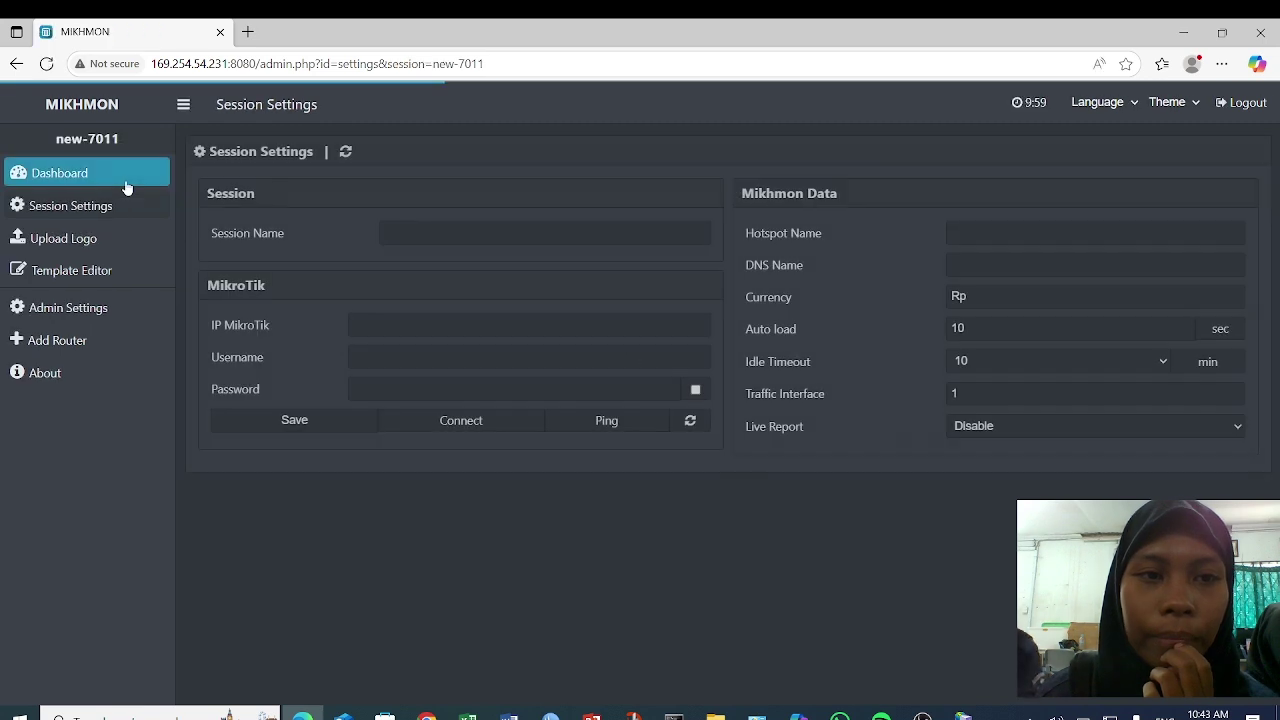
click(441, 237)
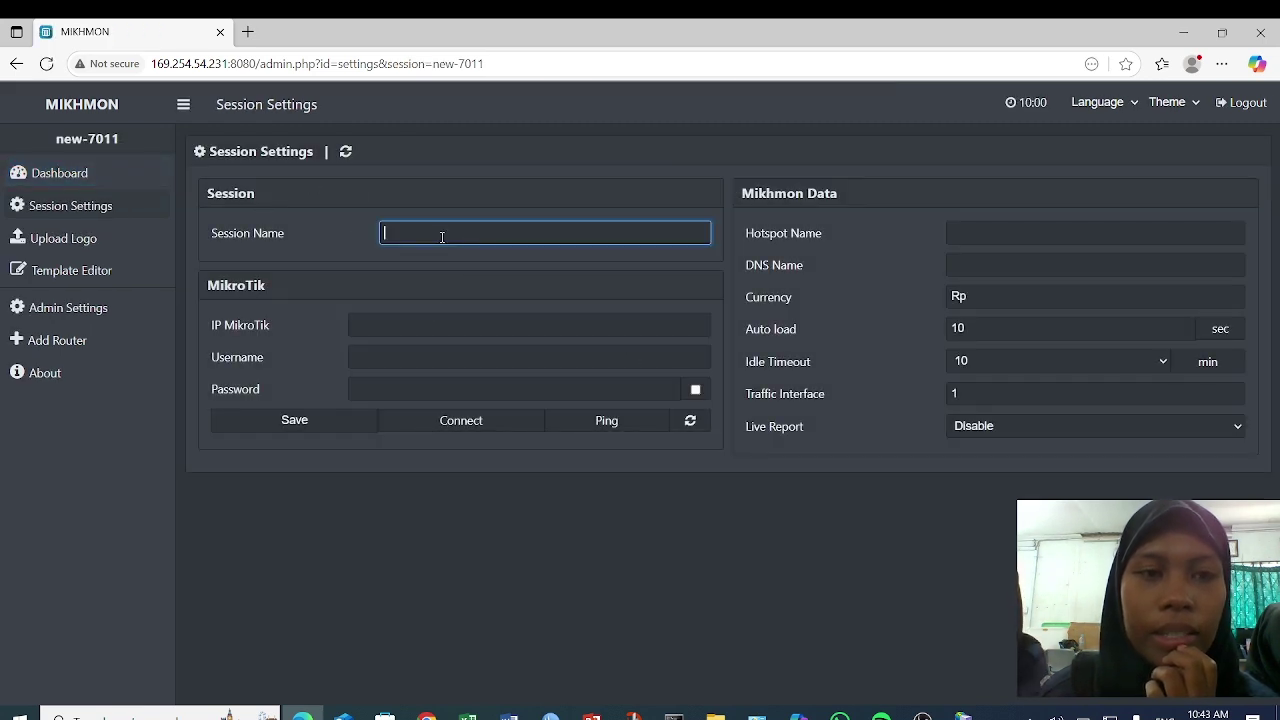
text(la)
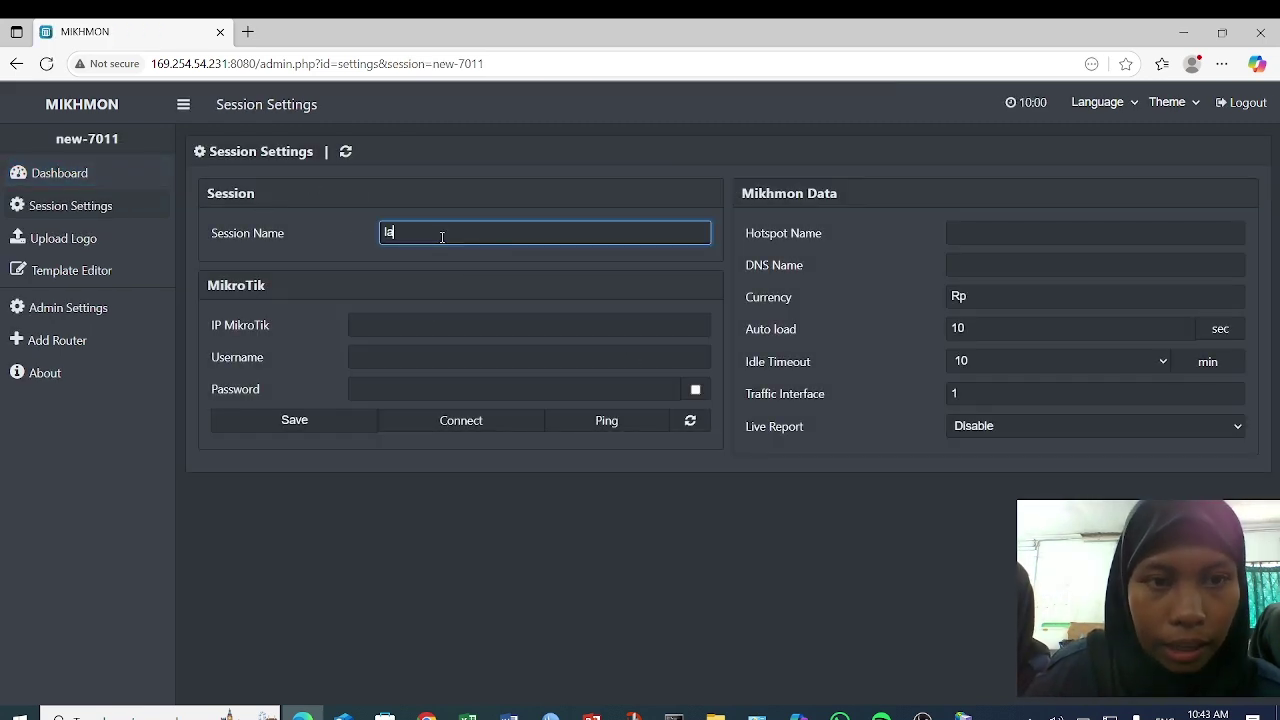
text(lla.net)
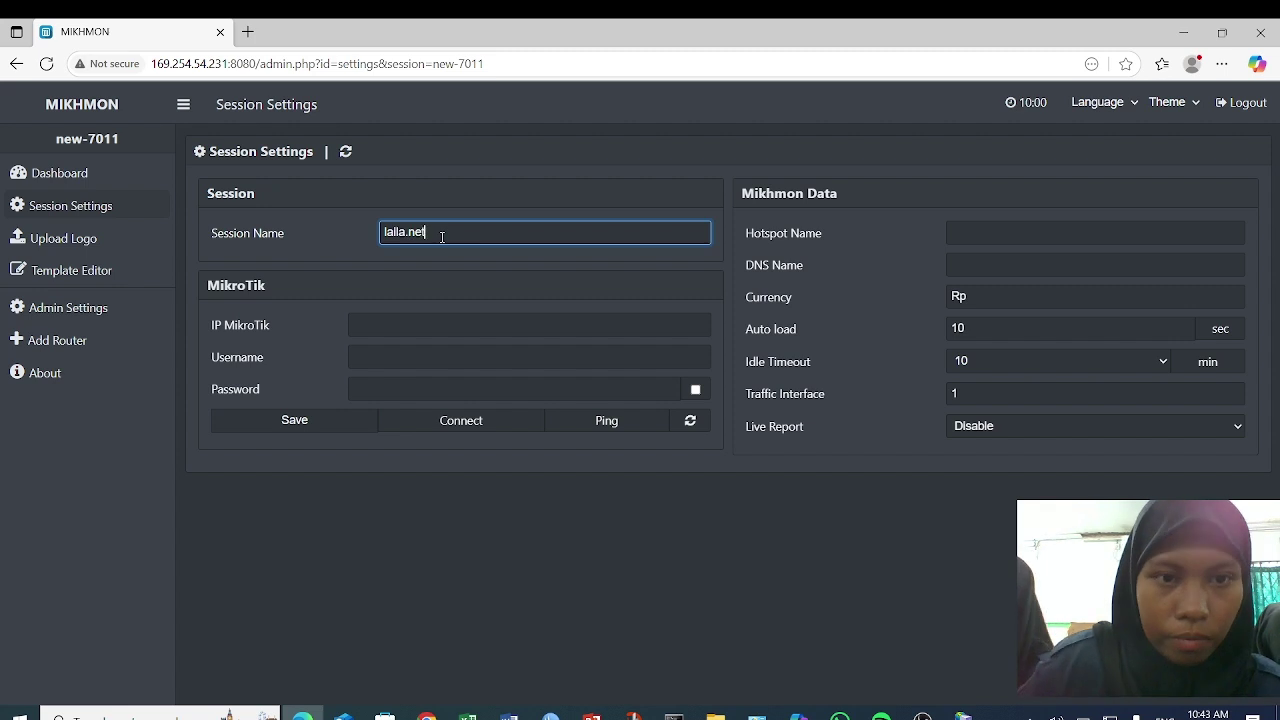
click(492, 318)
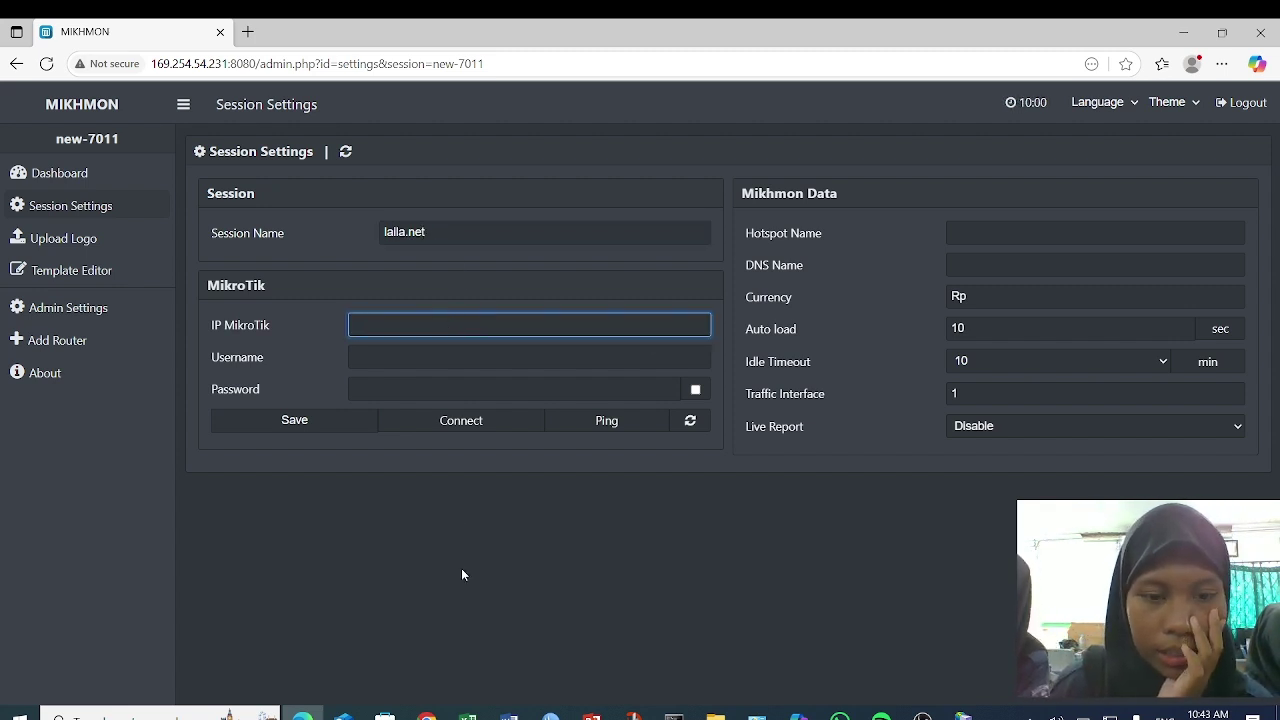
- Copy the router's ether1 DHCP address 172.16.131.208 from WinBox
click(551, 718)
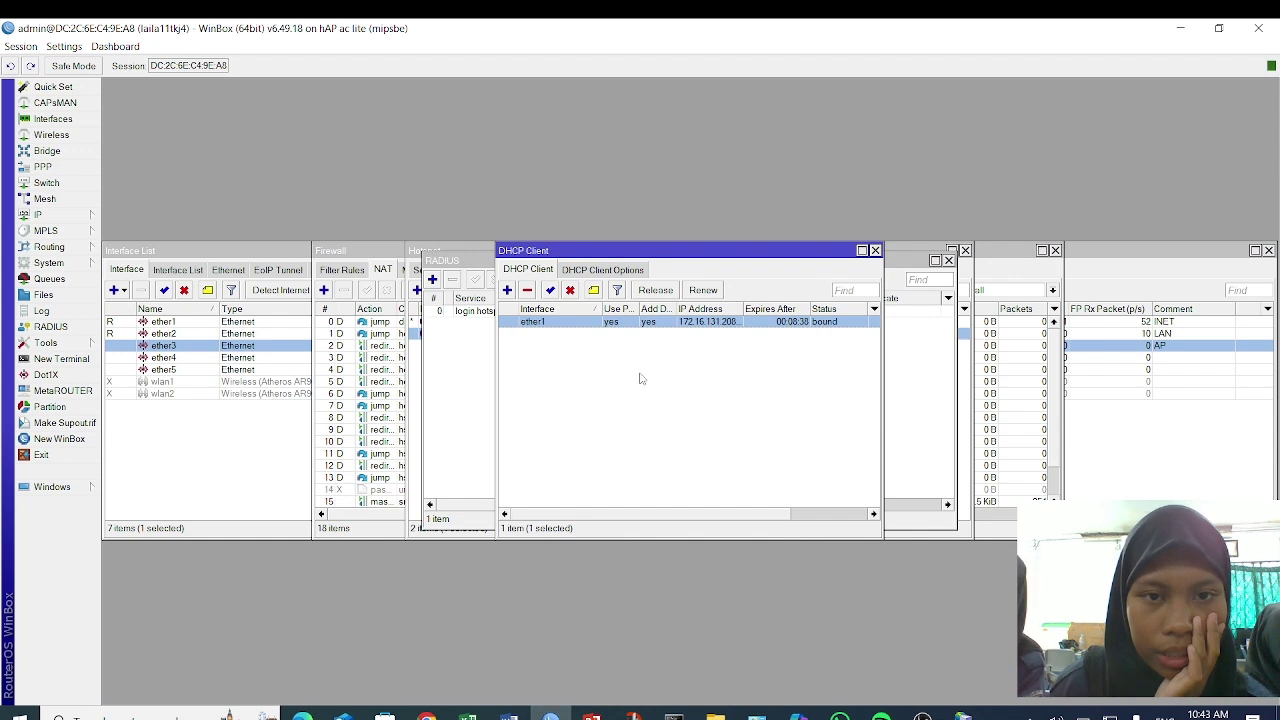
double_click(730, 323)
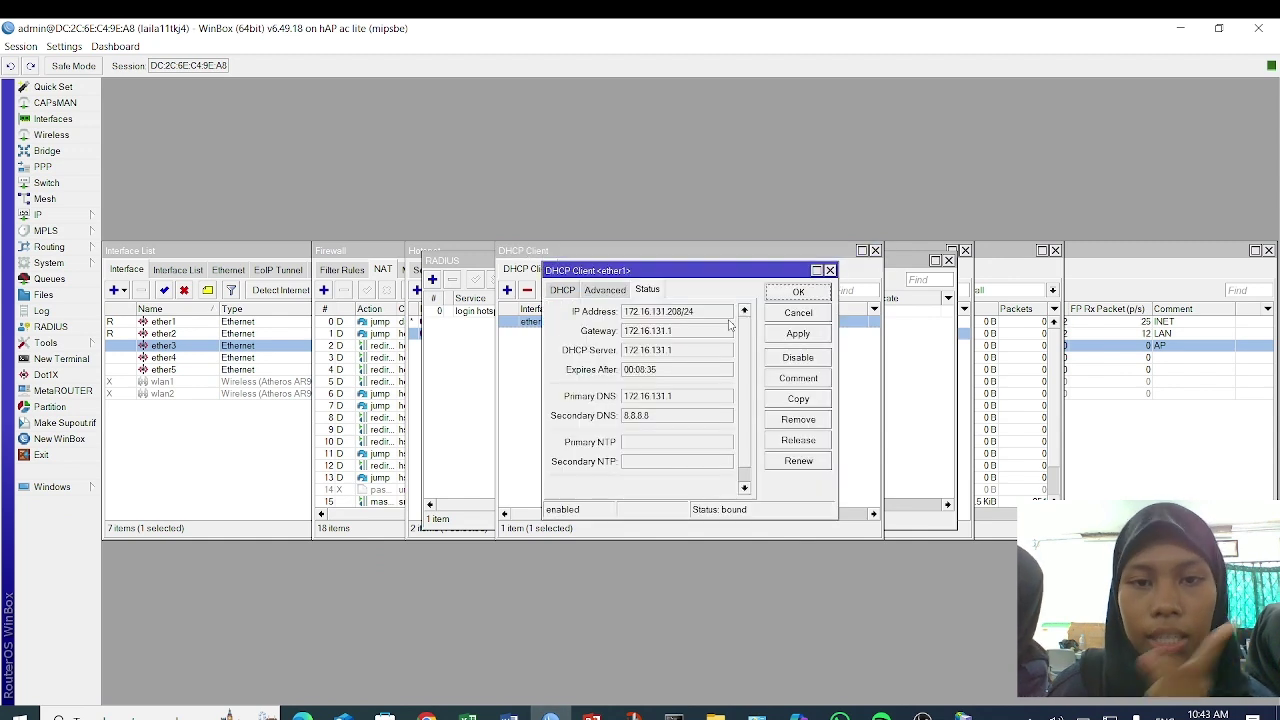
drag(679, 313, 614, 315)
key(ctrl+c)
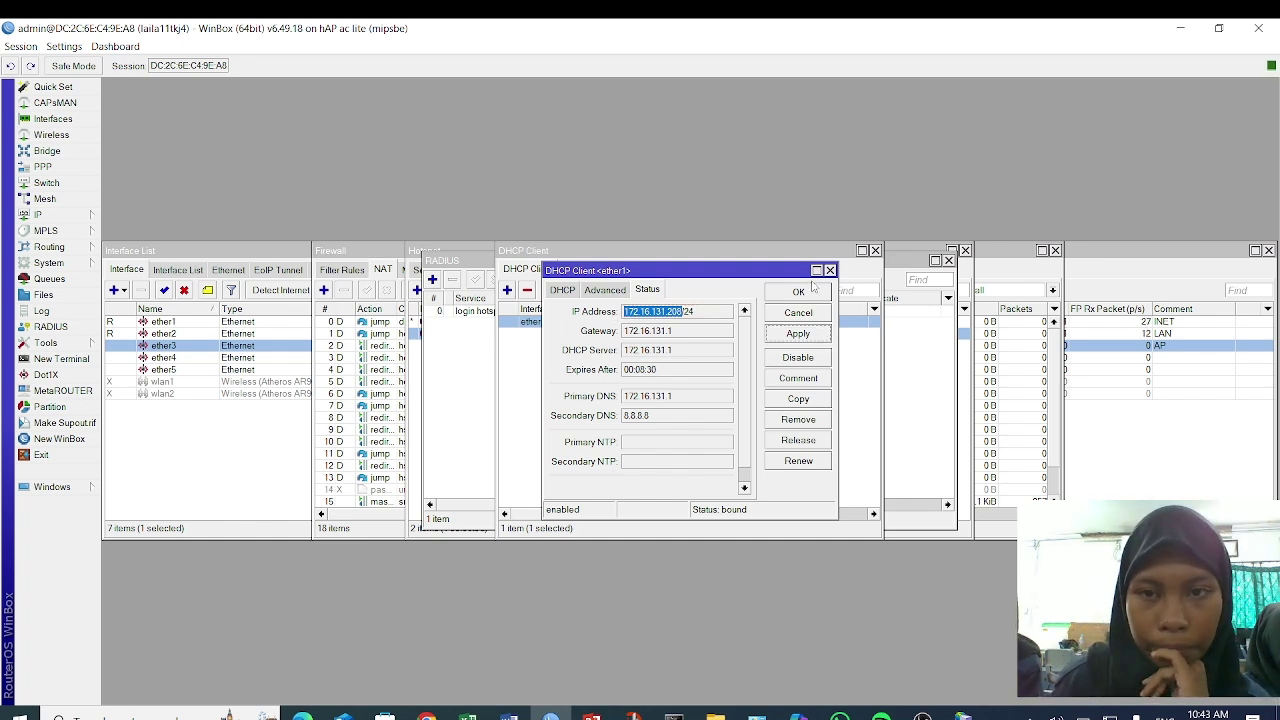
click(813, 293)
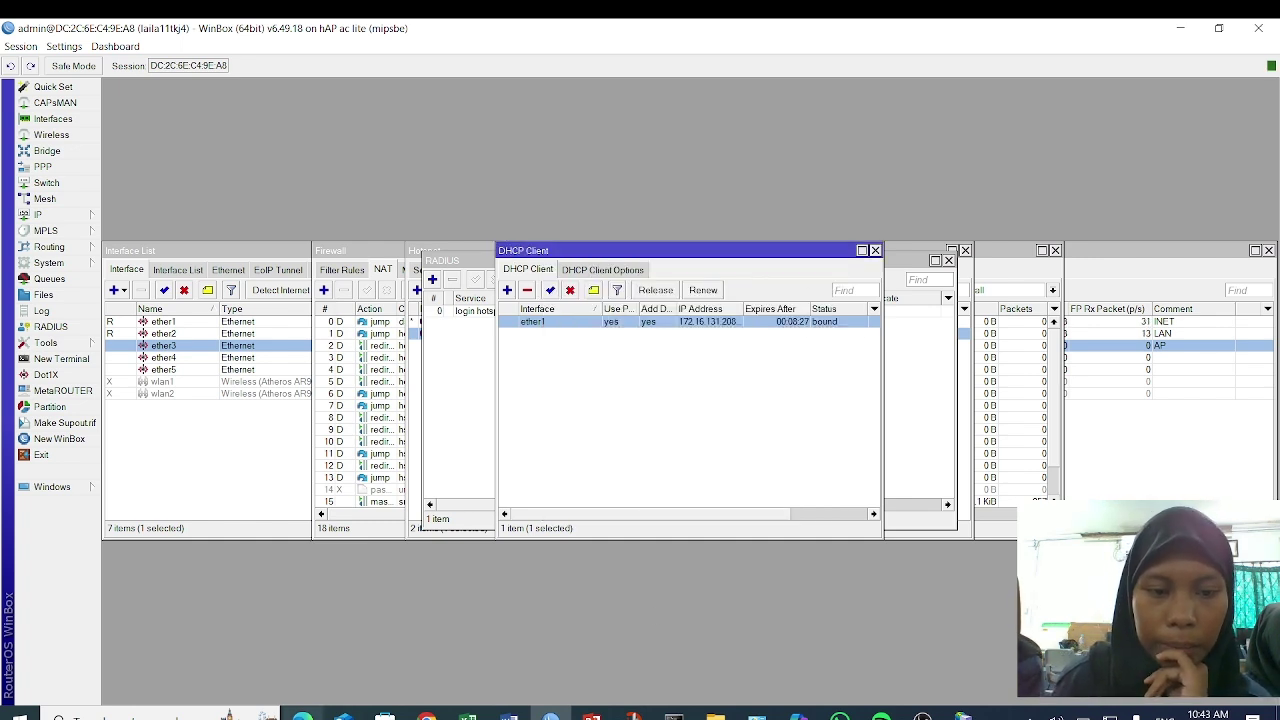
key(alt+Tab)
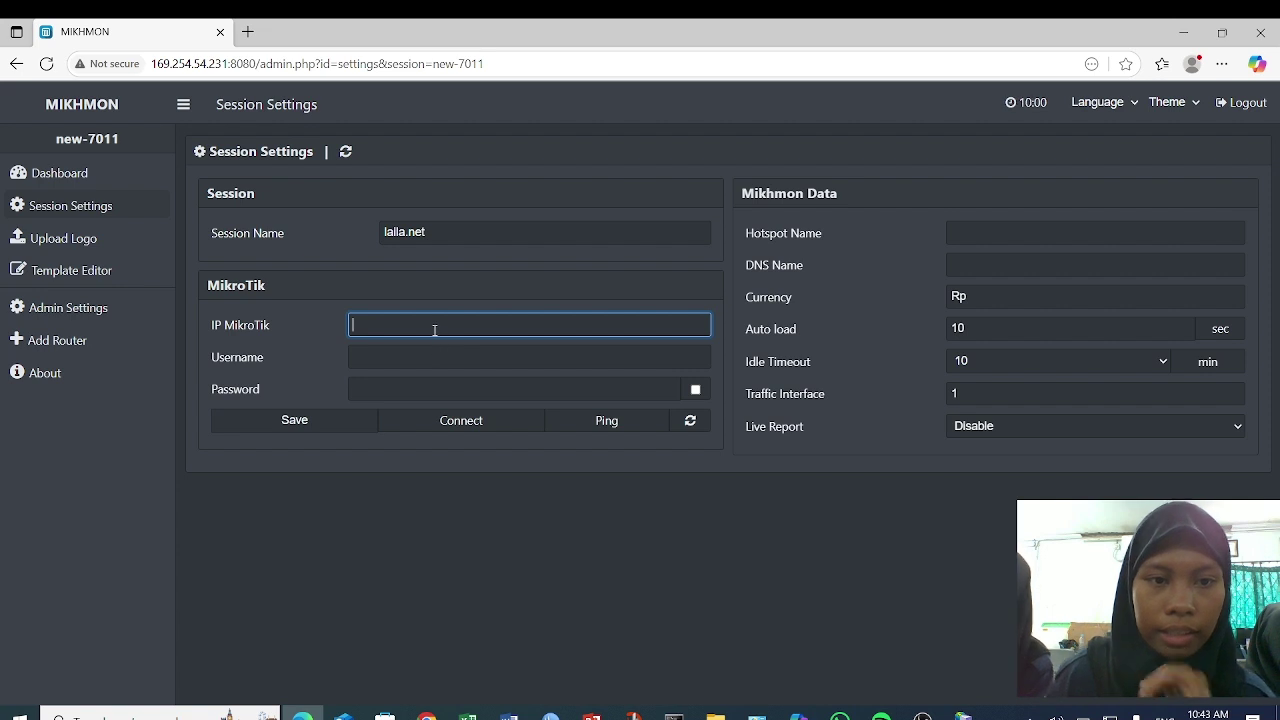
- Fill the session's MikroTik login with IP 172.16.131.208, username admin and a password
key(ctrl+v)
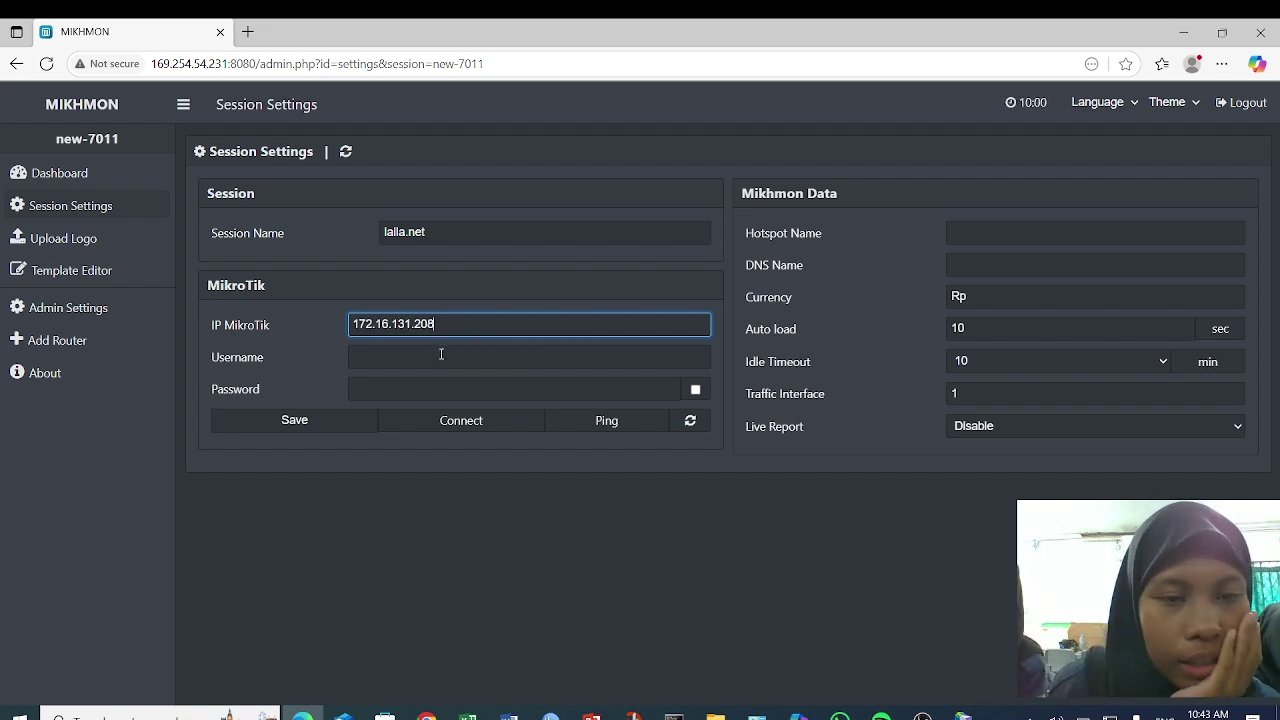
click(441, 354)
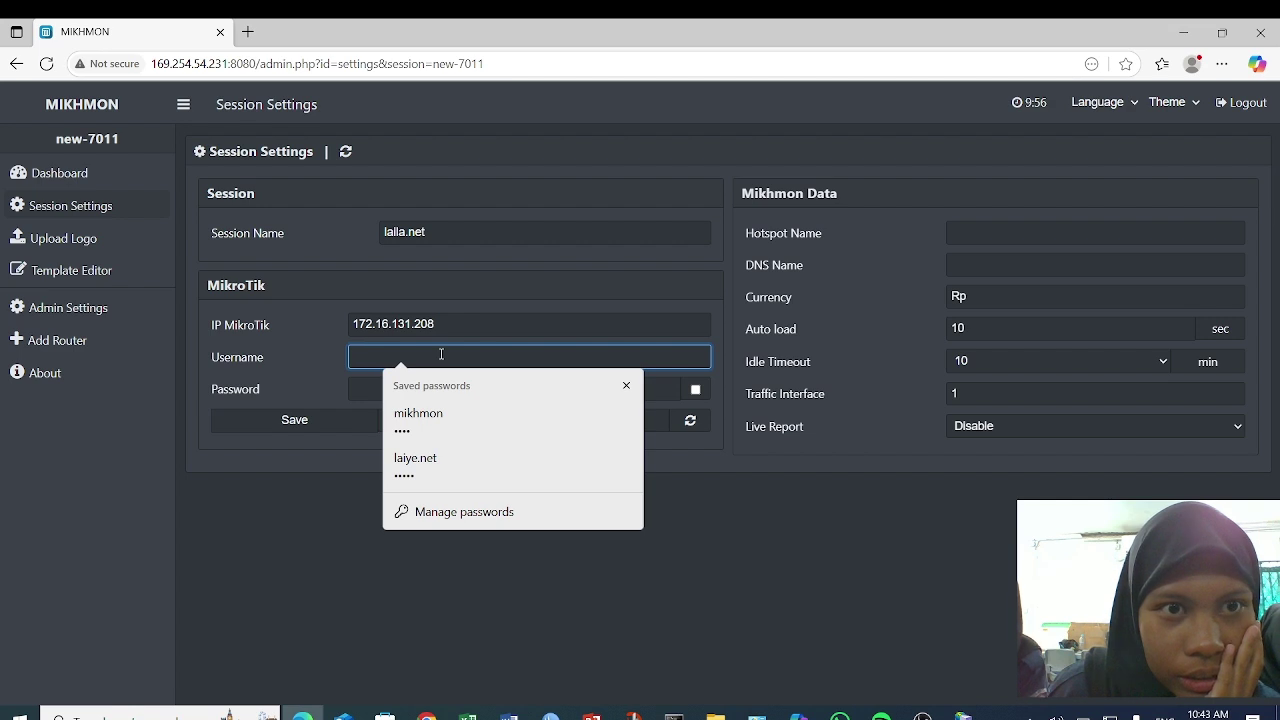
text(admin)
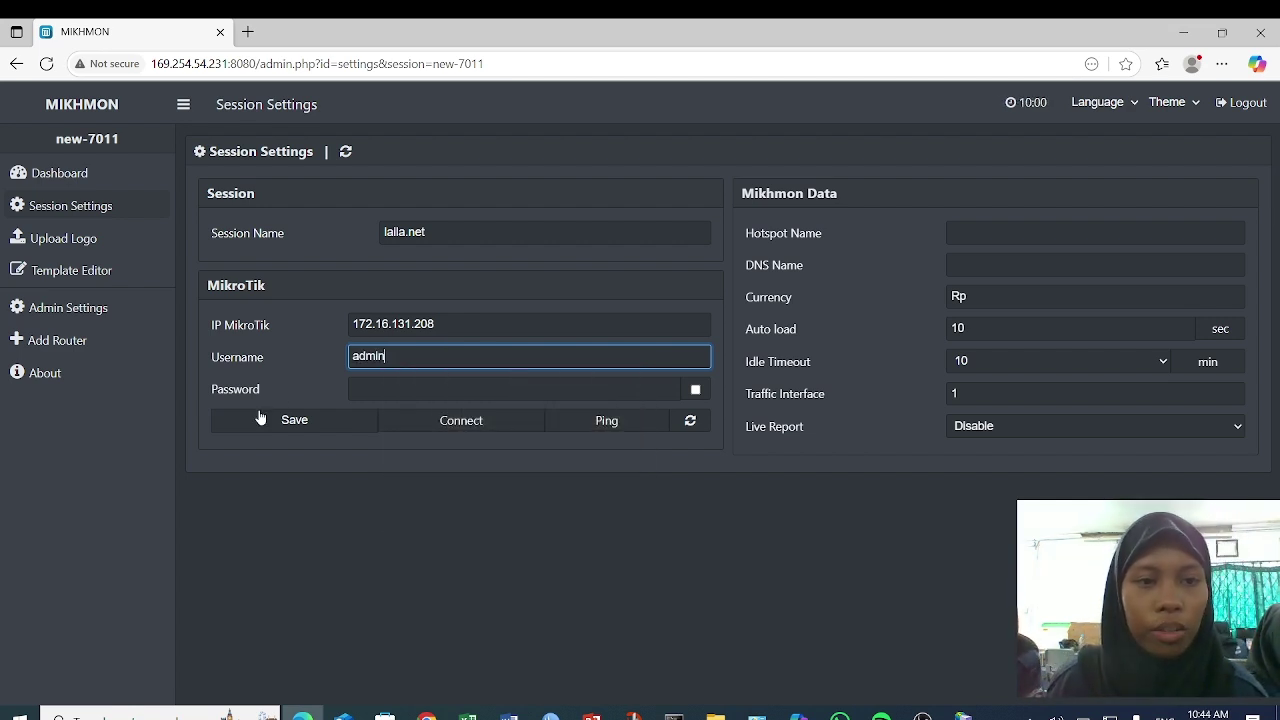
click(379, 390)
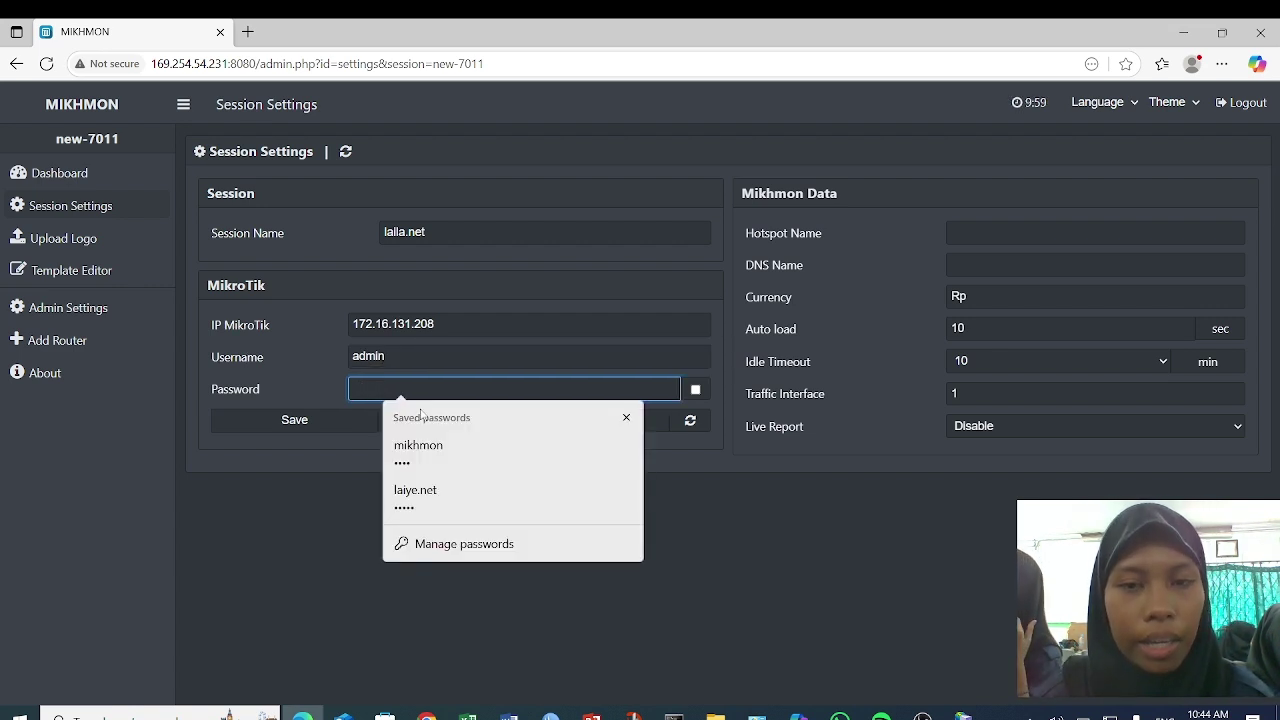
text(1)
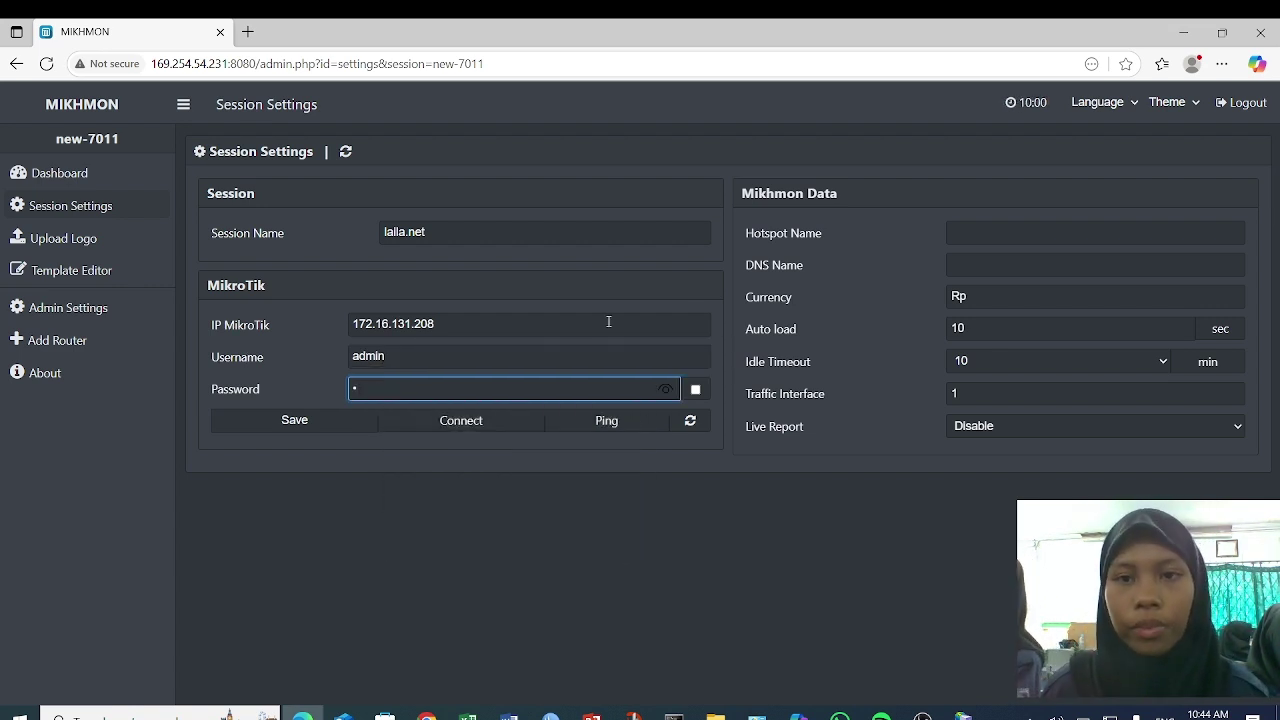
click(973, 241)
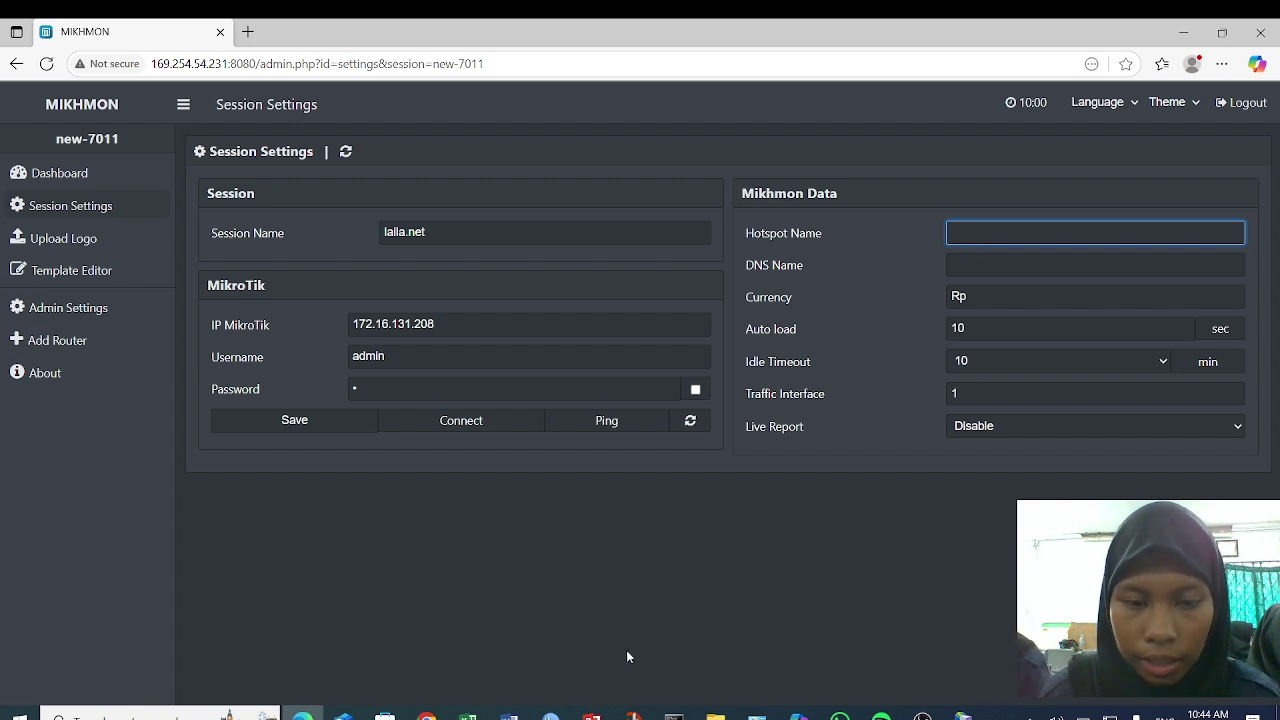
click(550, 712)
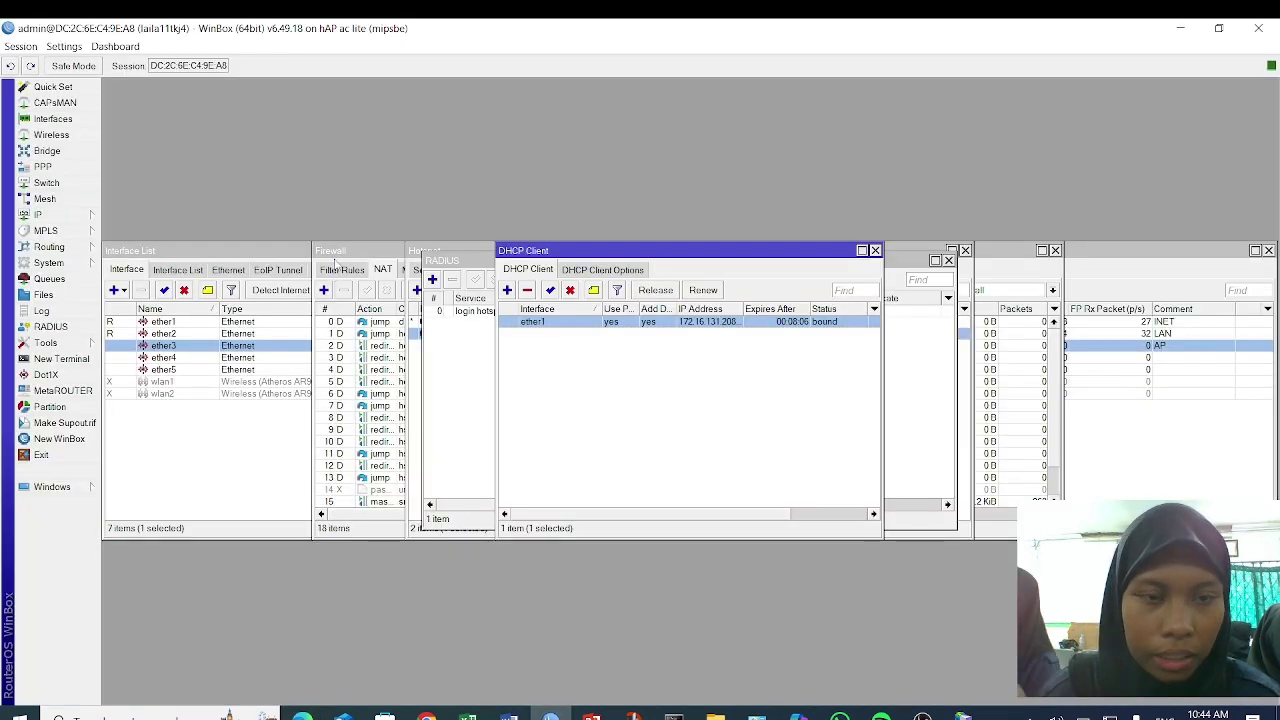
- Copy the hotspot server profile name hsprof1 from WinBox's Hotspot Server Profiles
click(420, 357)
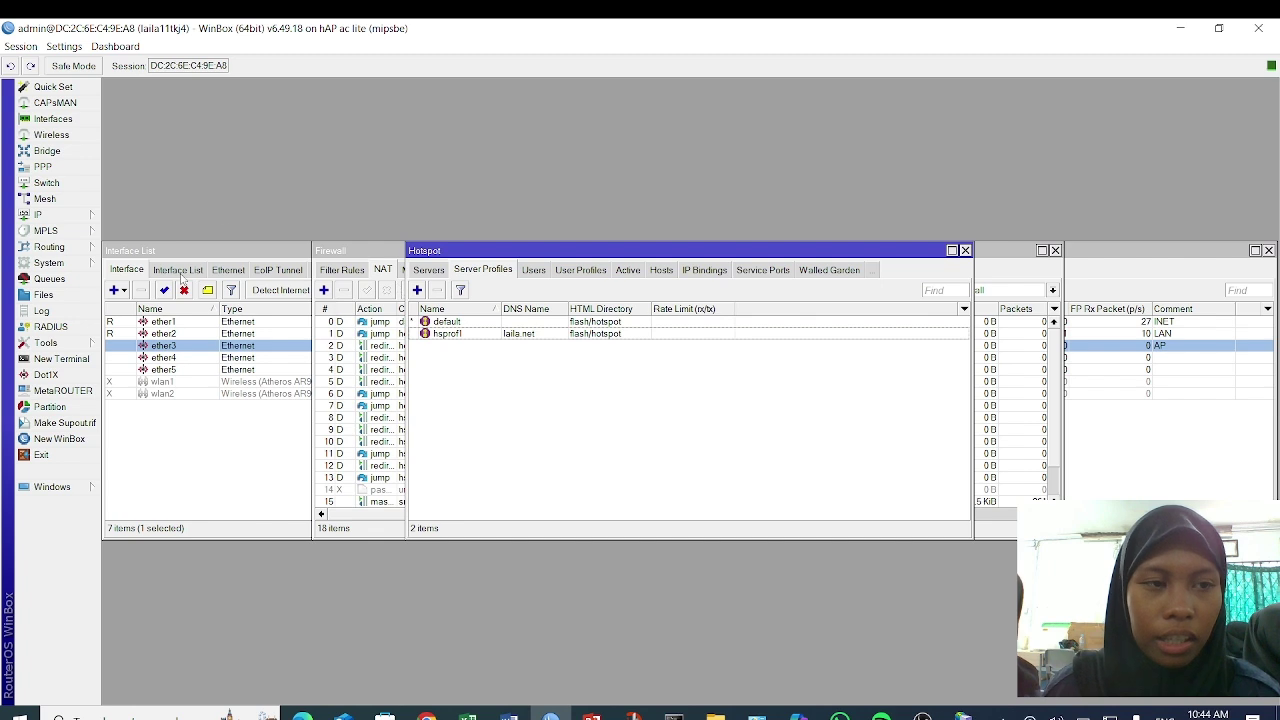
click(40, 215)
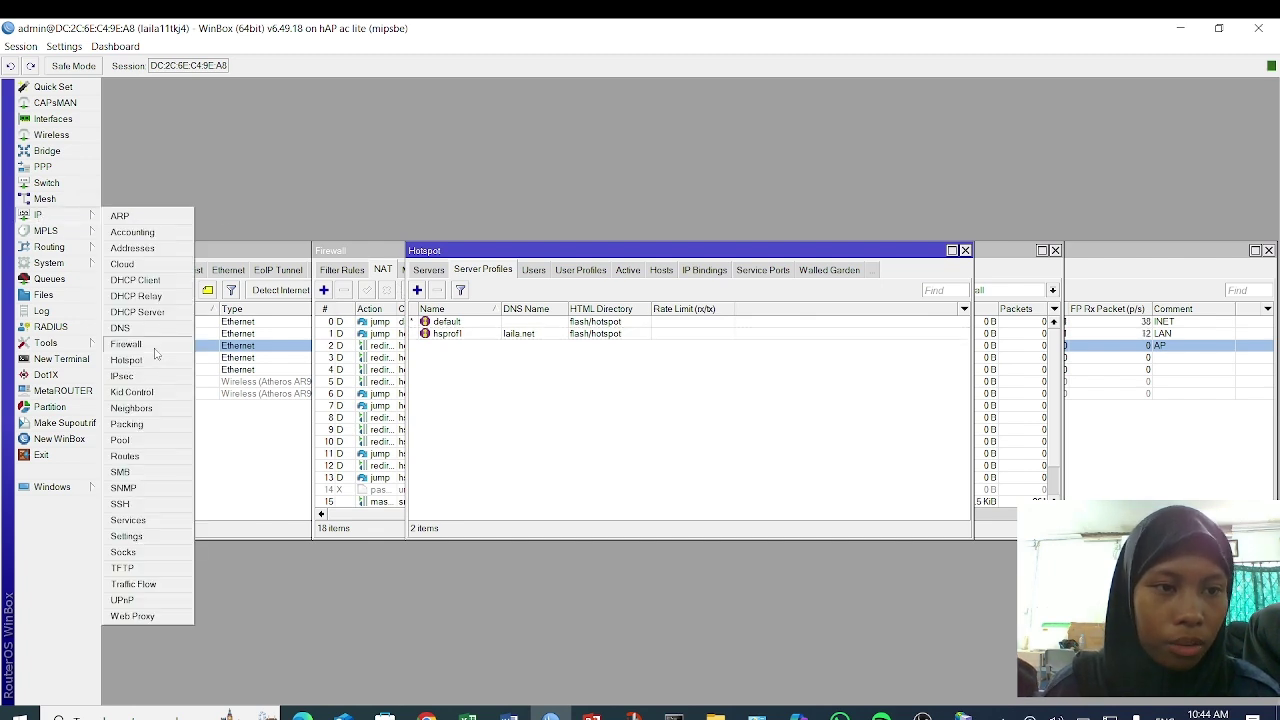
click(155, 363)
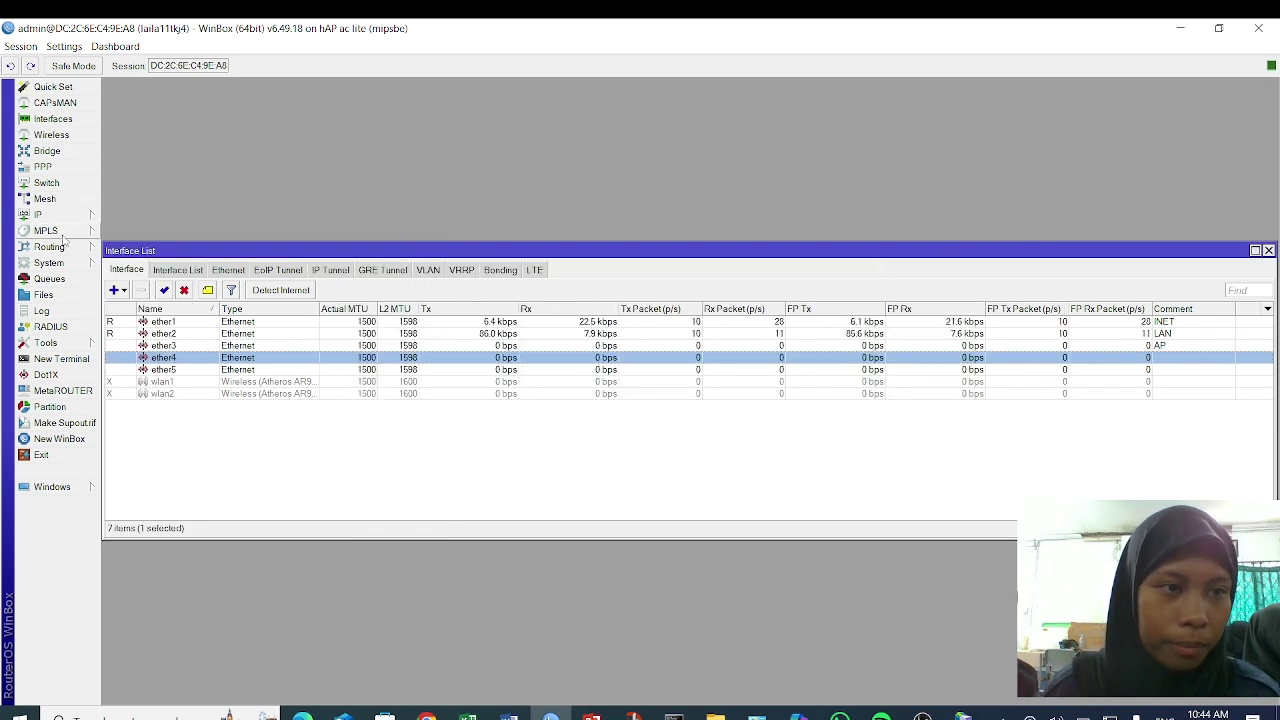
click(82, 213)
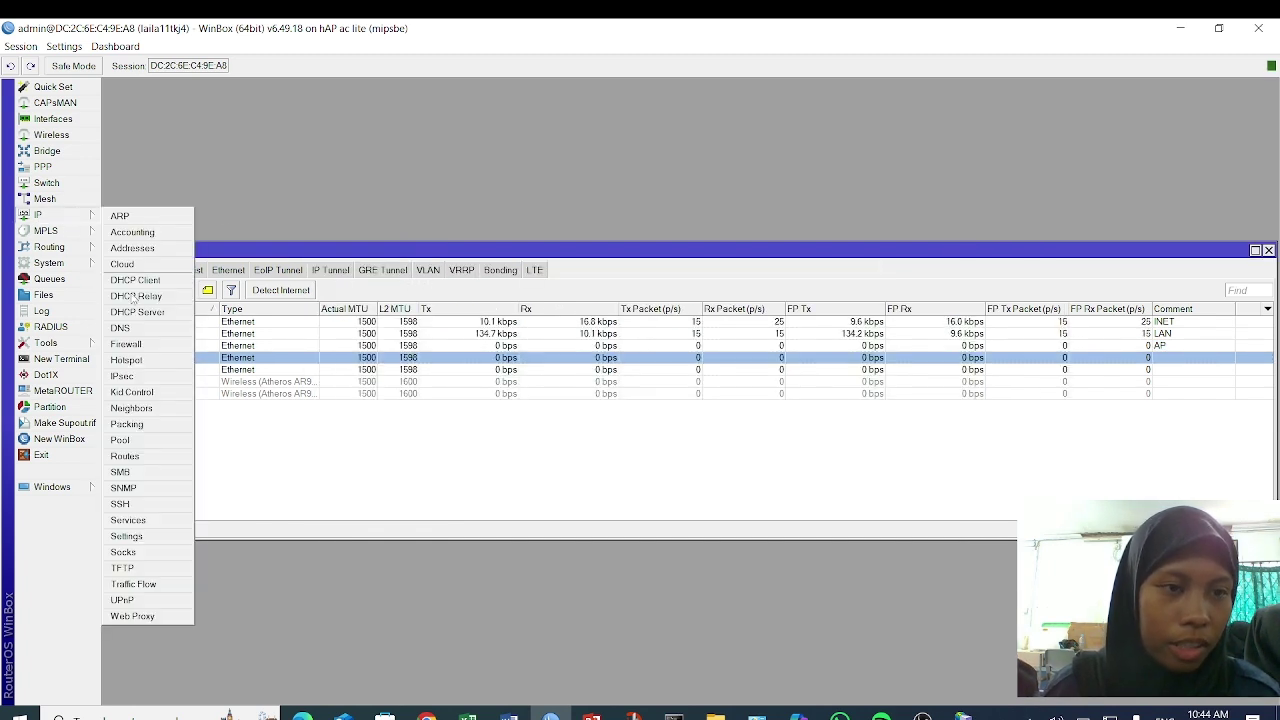
click(165, 366)
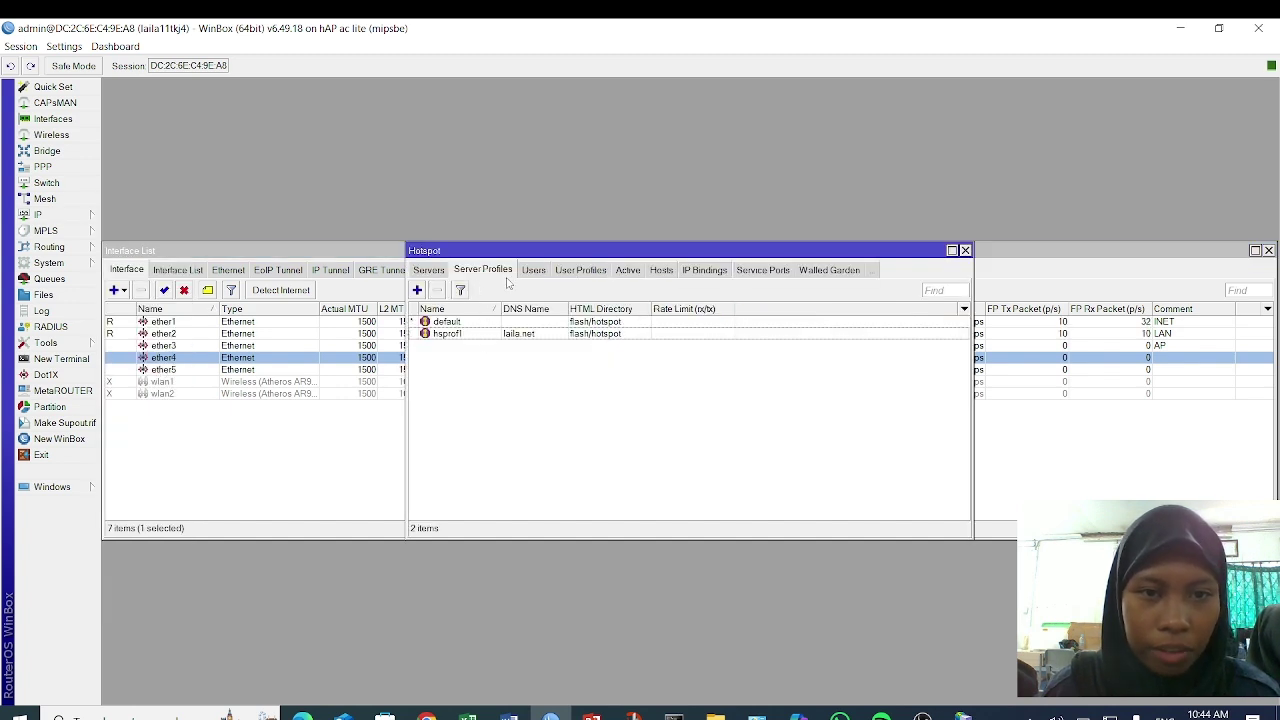
double_click(517, 341)
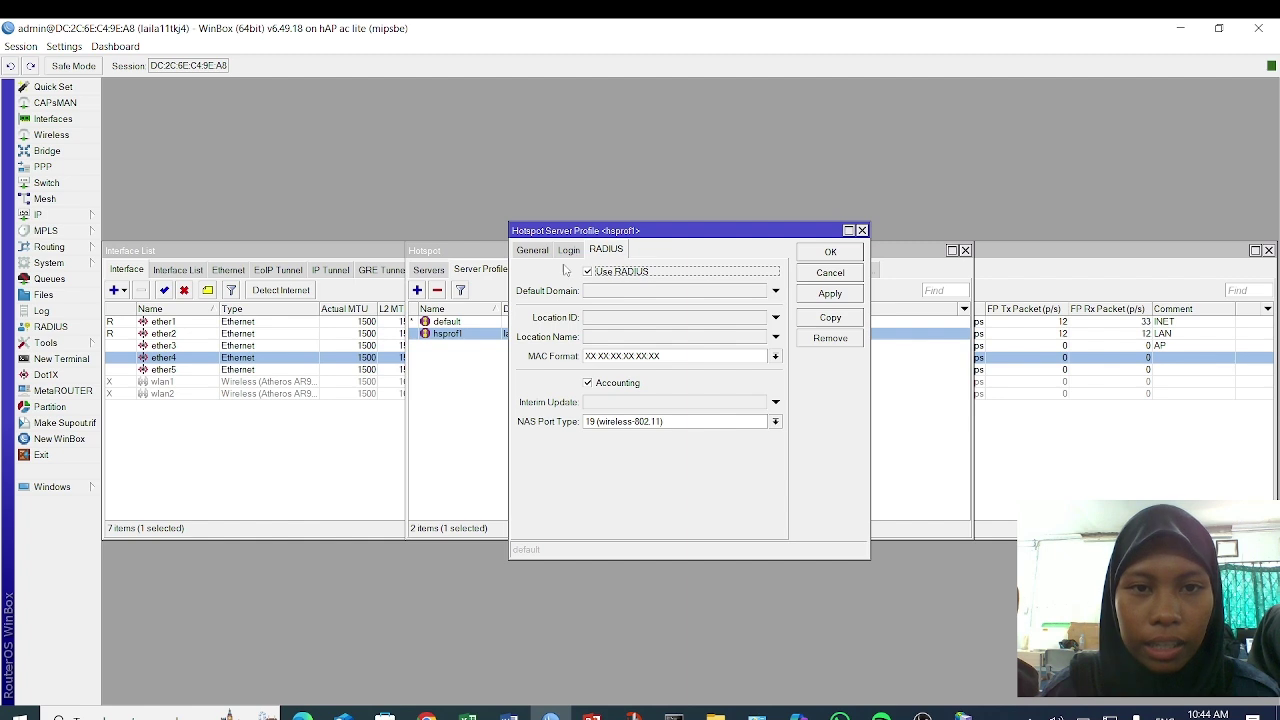
click(533, 250)
key(ctrl+c)
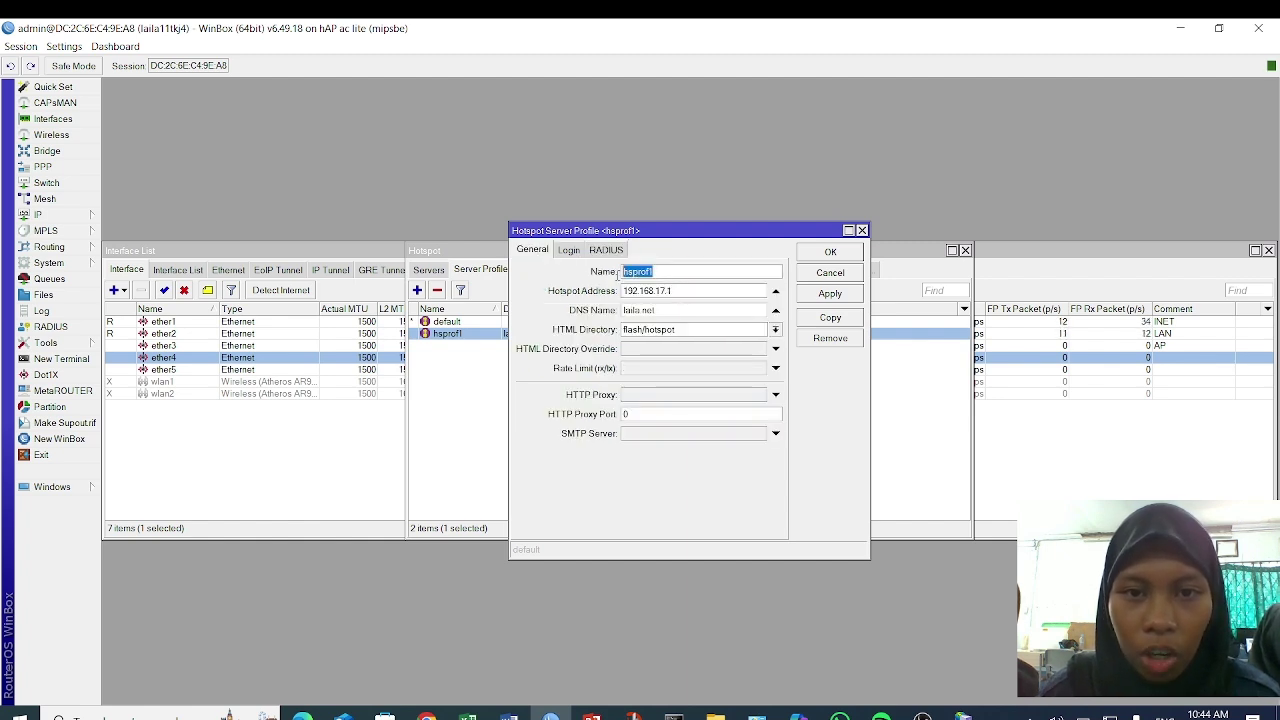
click(811, 255)
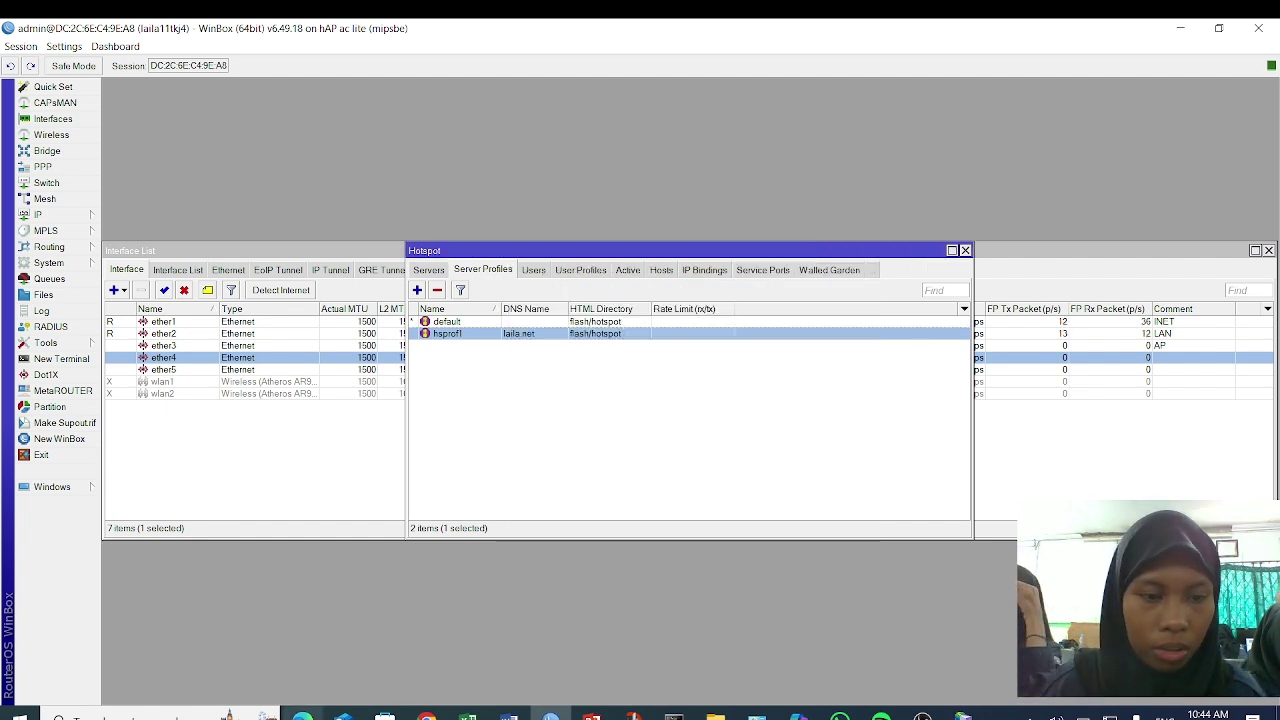
click(302, 716)
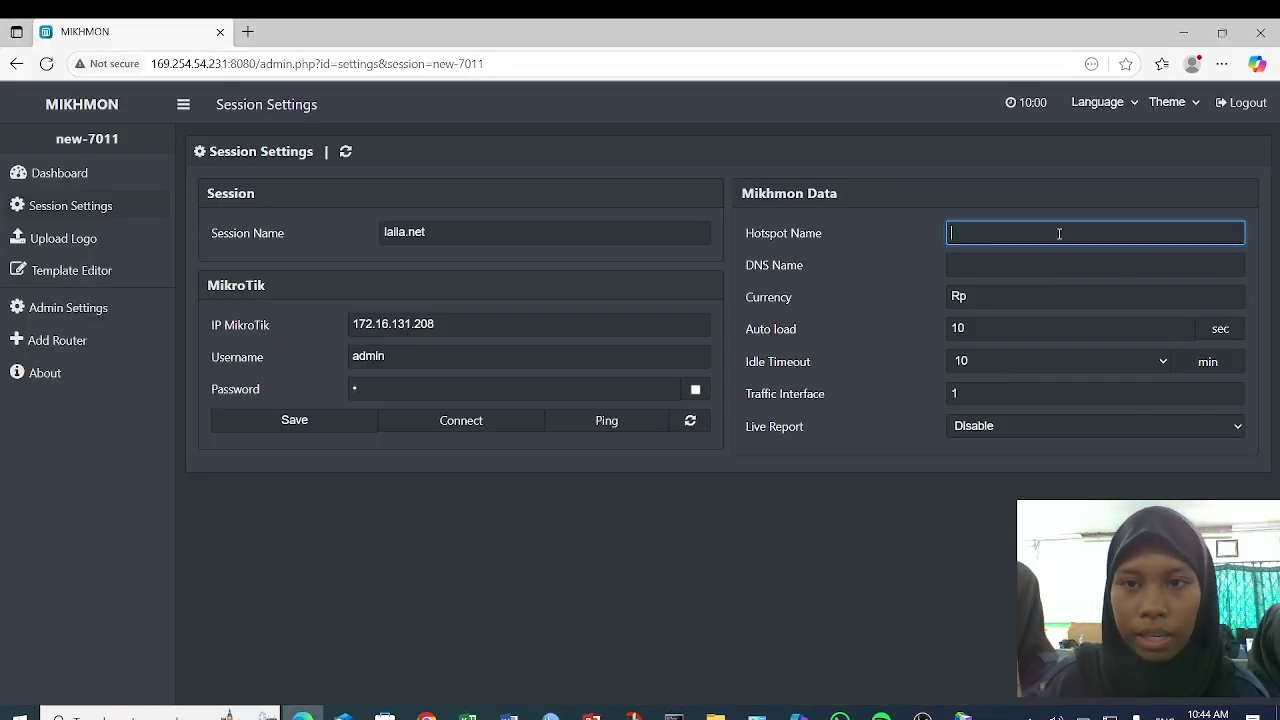
- Fill in hotspot name hsprof1 and DNS name laila.net from WinBox's profile, then save and connect
key(ctrl+v)
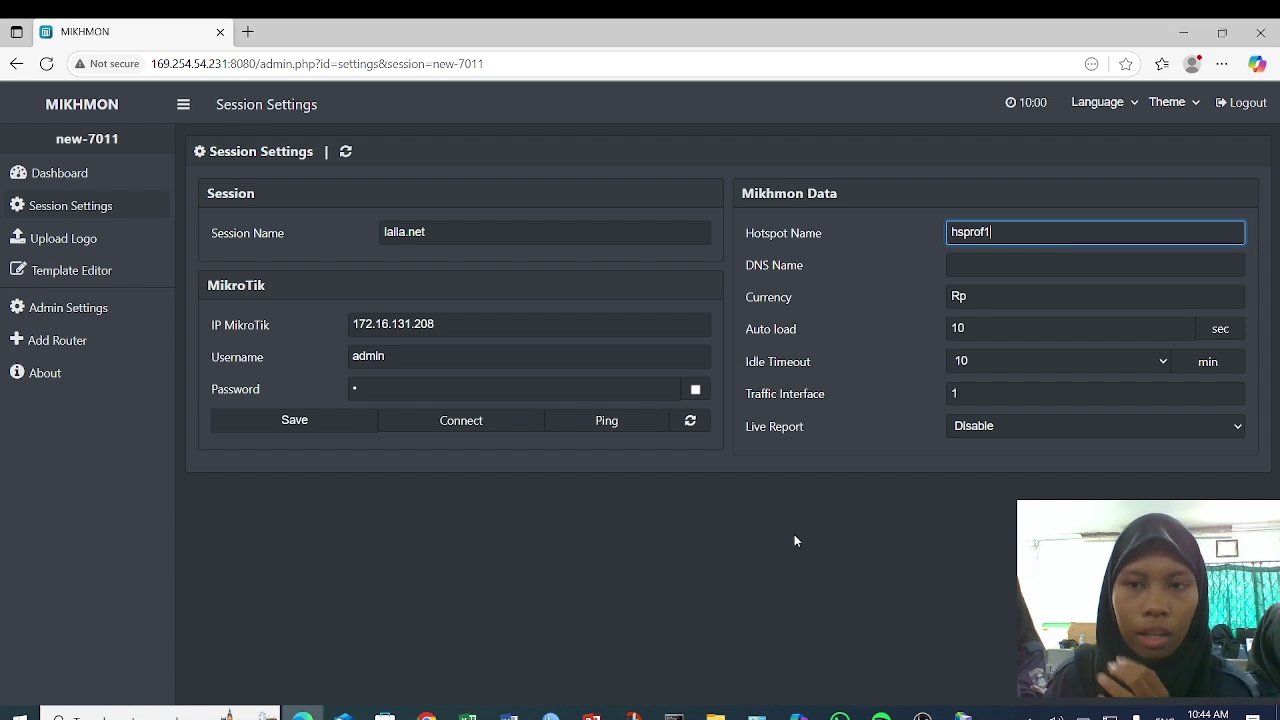
click(988, 262)
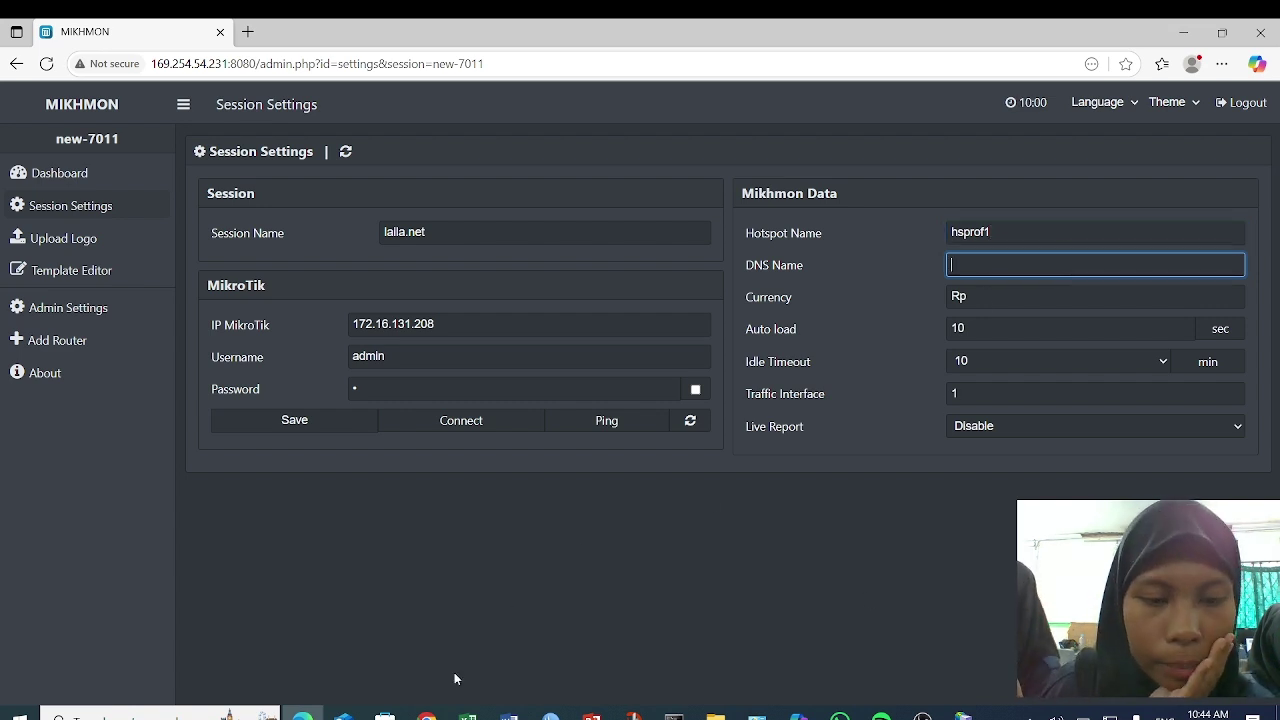
click(551, 716)
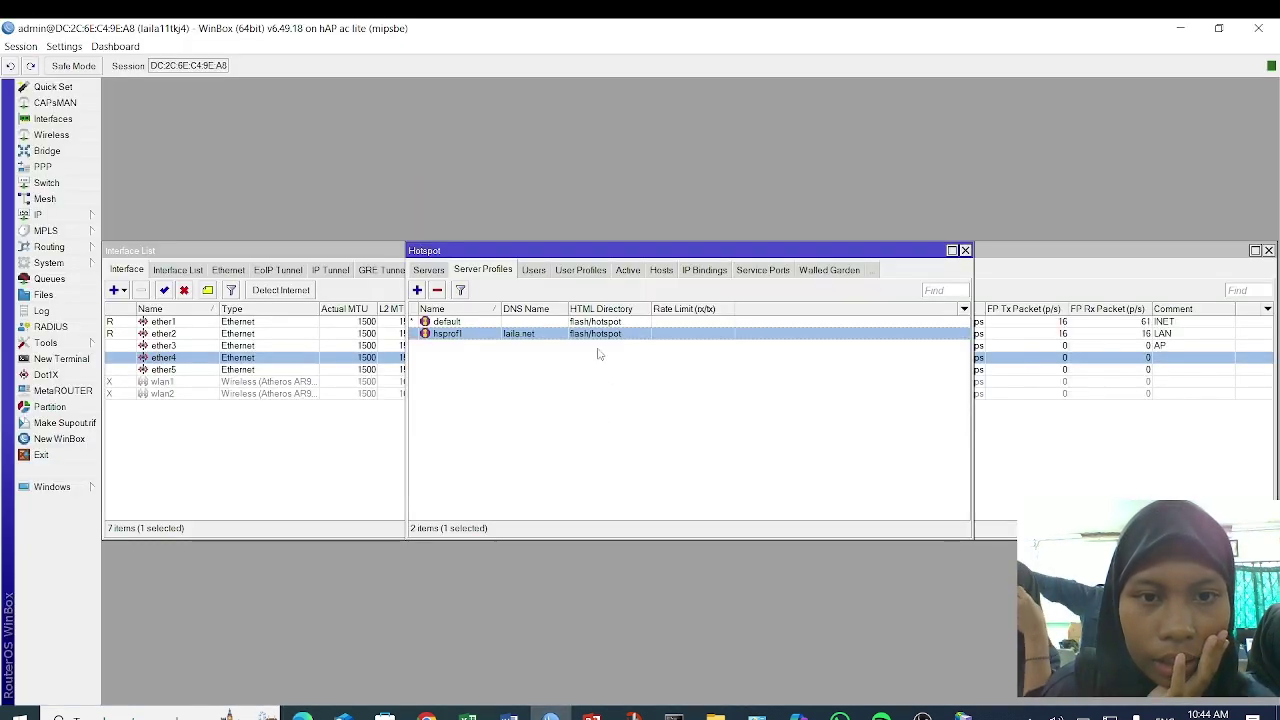
double_click(529, 336)
drag(663, 312, 621, 318)
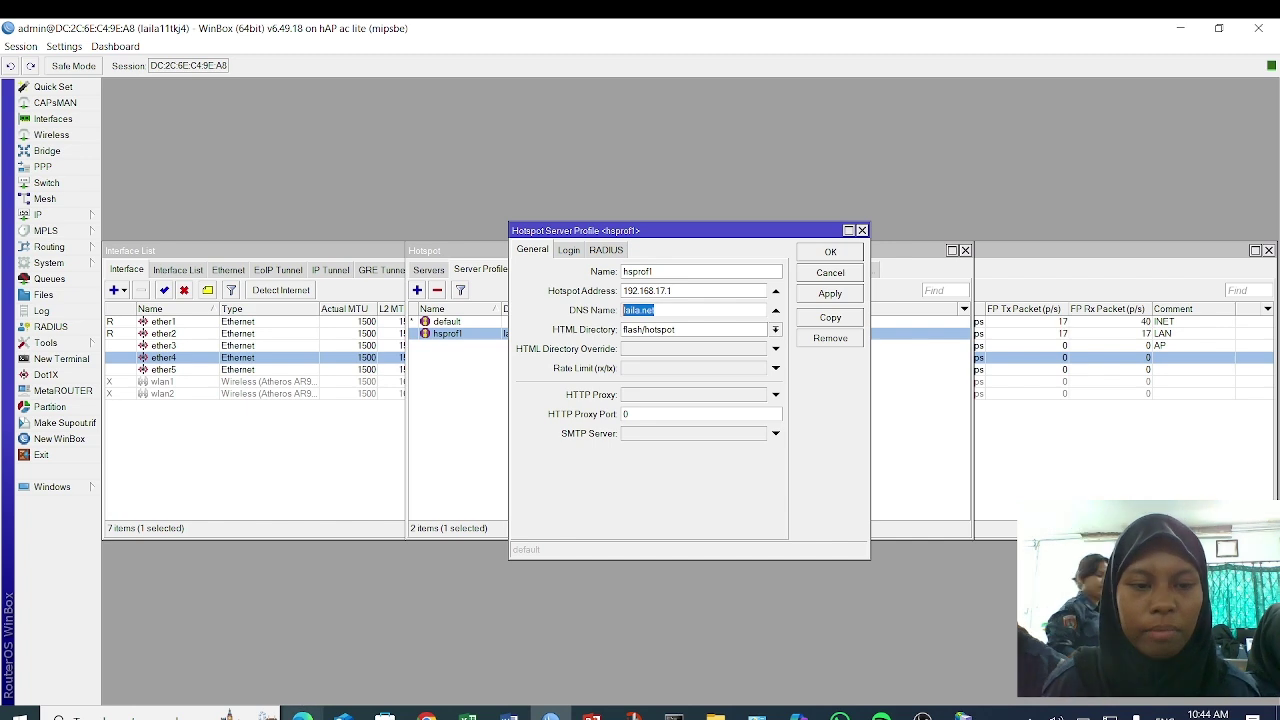
click(302, 712)
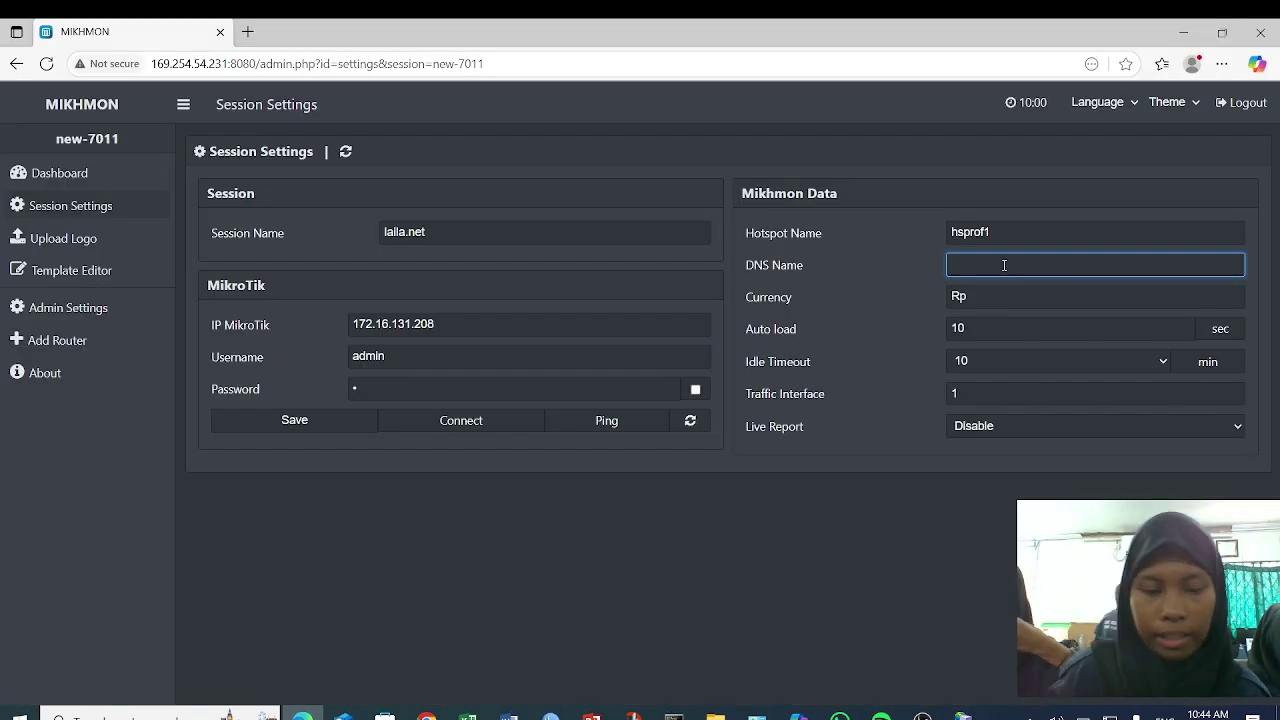
text(lalla.net)
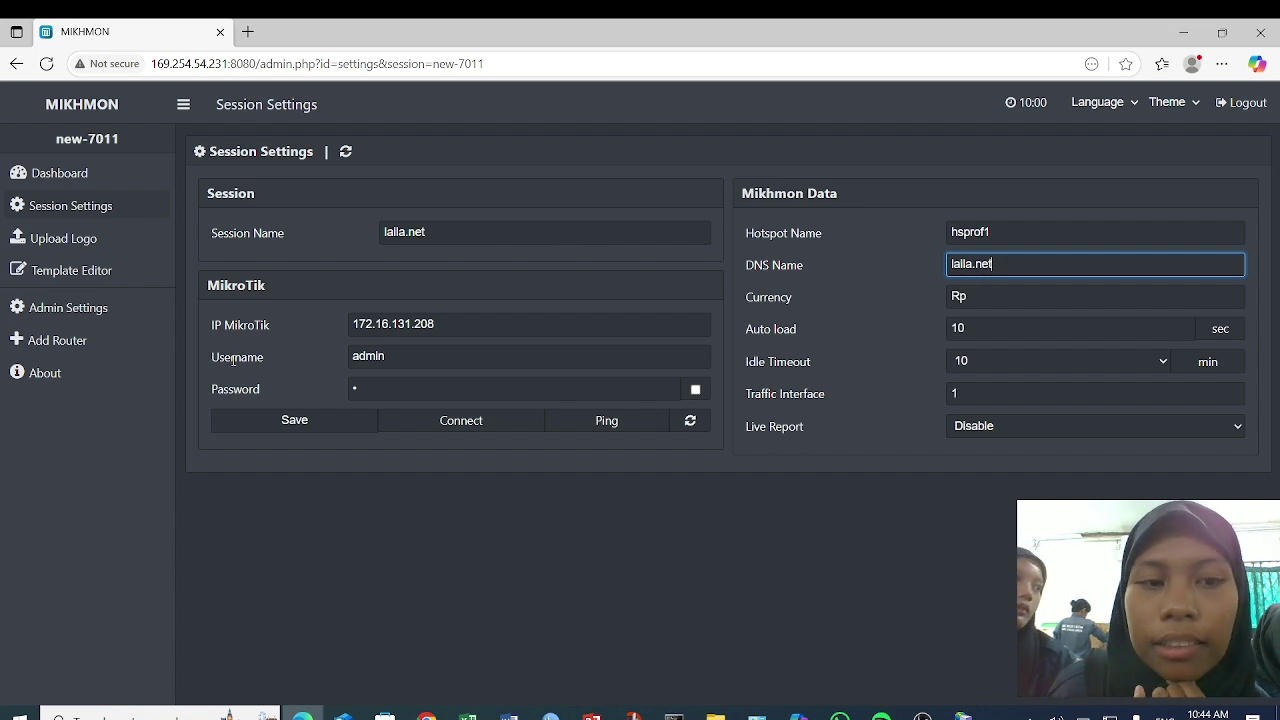
click(345, 419)
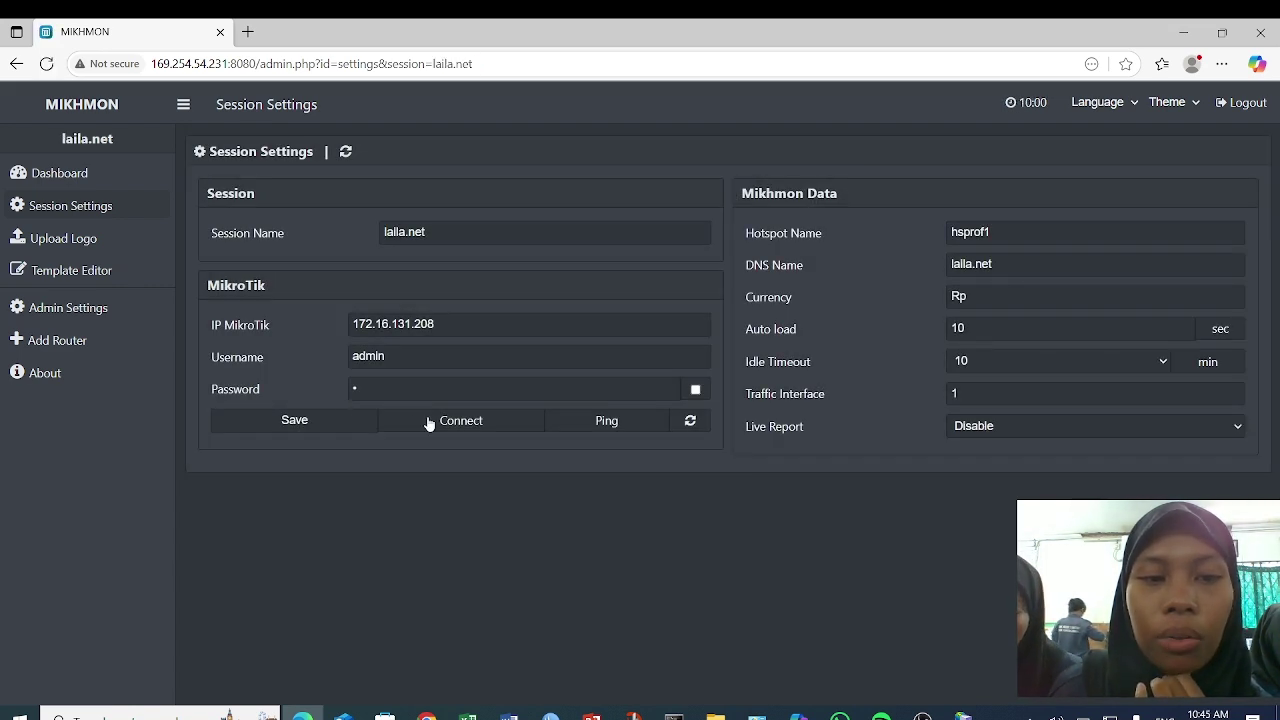
click(428, 422)
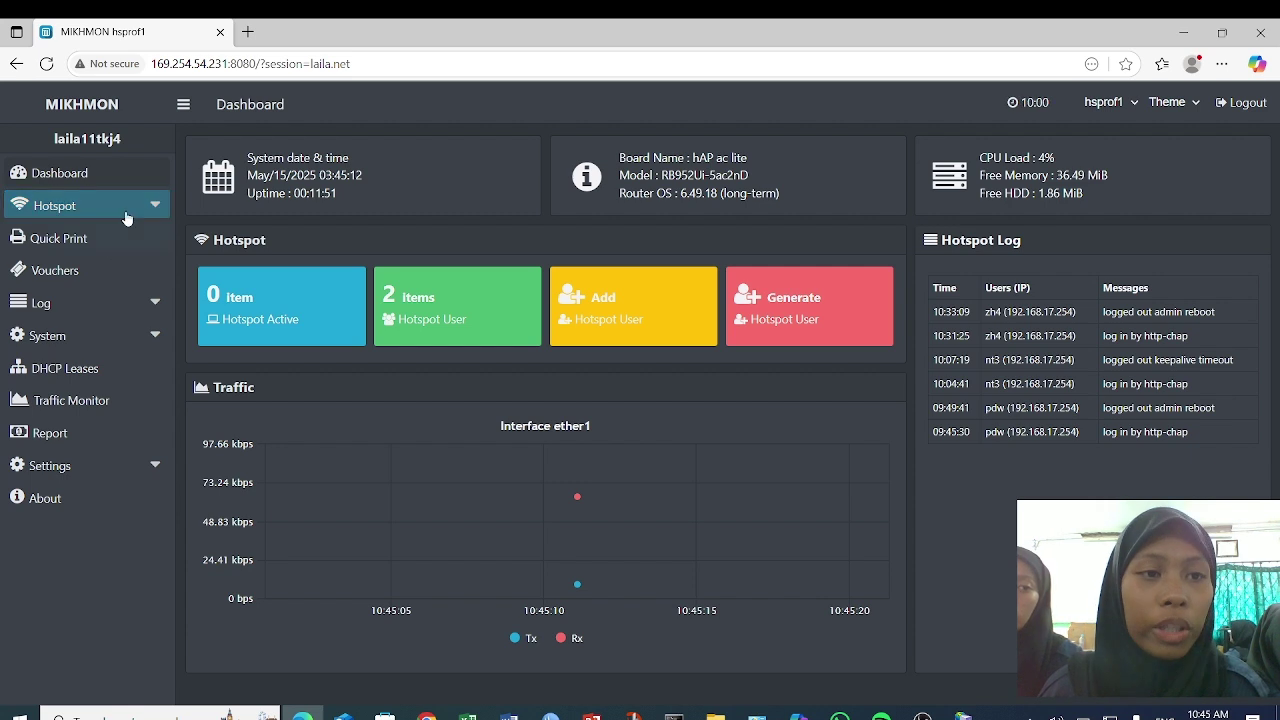
- Go to Hotspot > Users > Generate in the Mikhmon sidebar
click(157, 207)
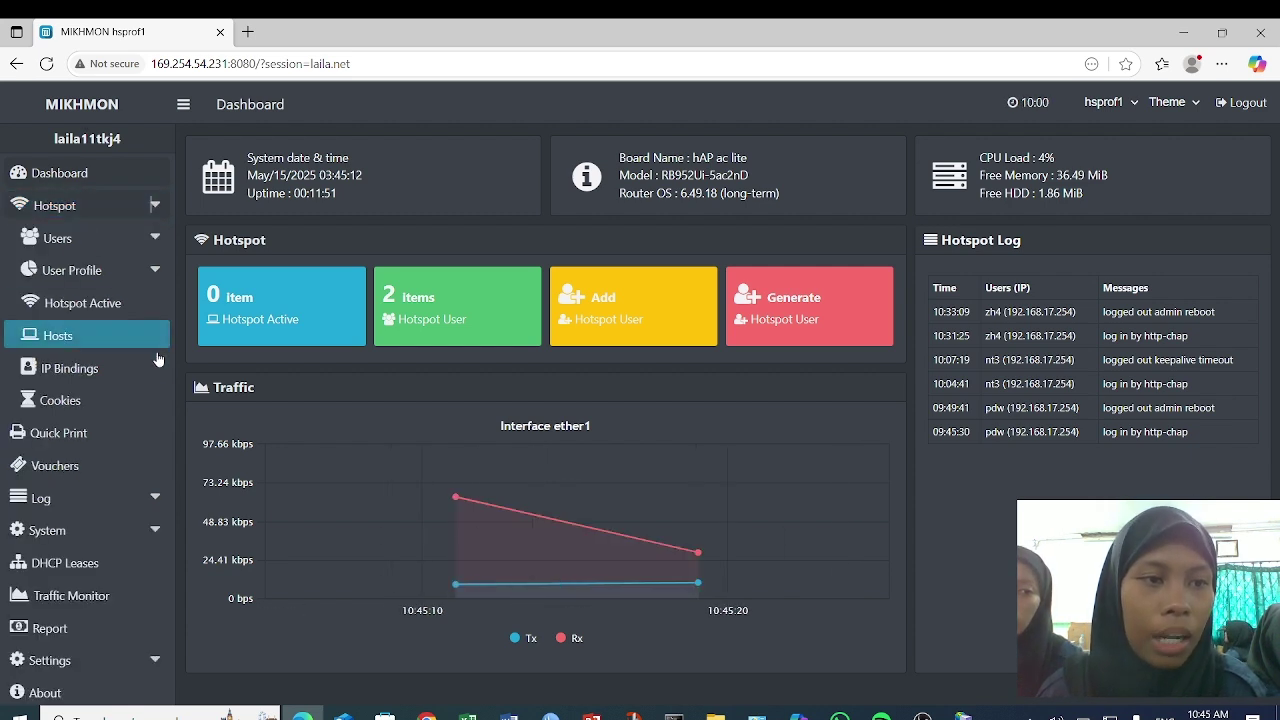
click(148, 236)
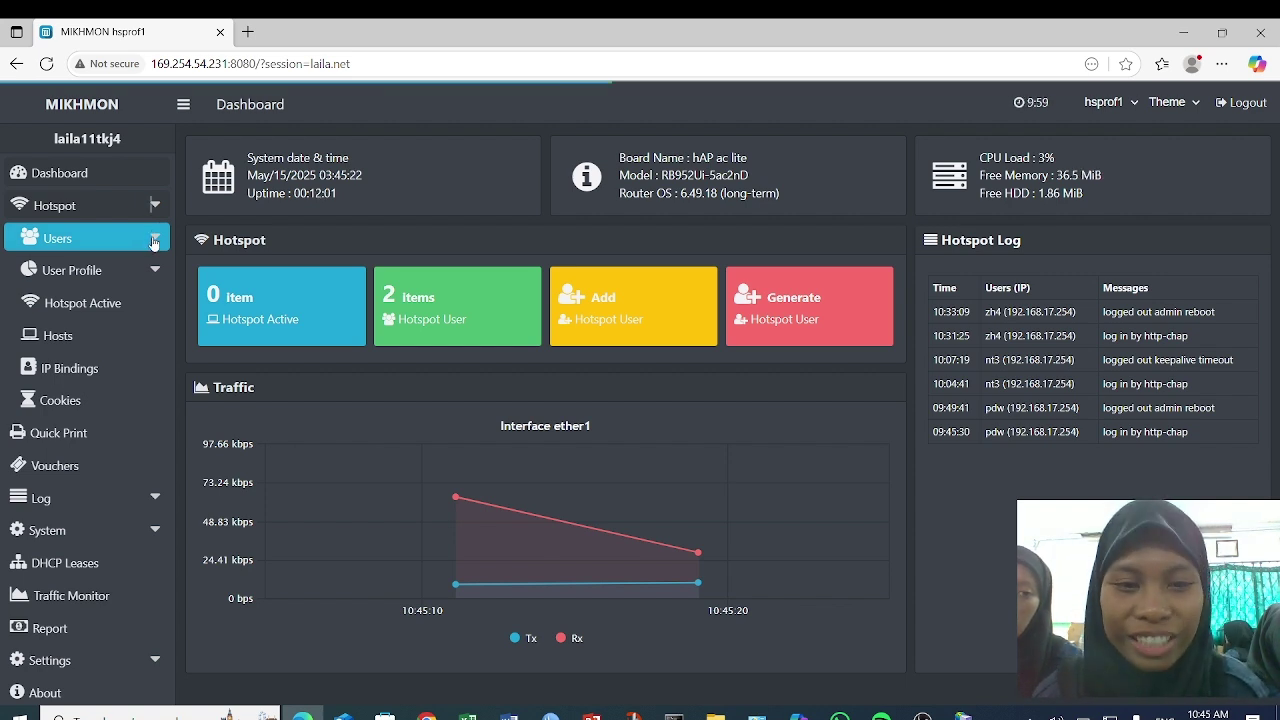
click(153, 243)
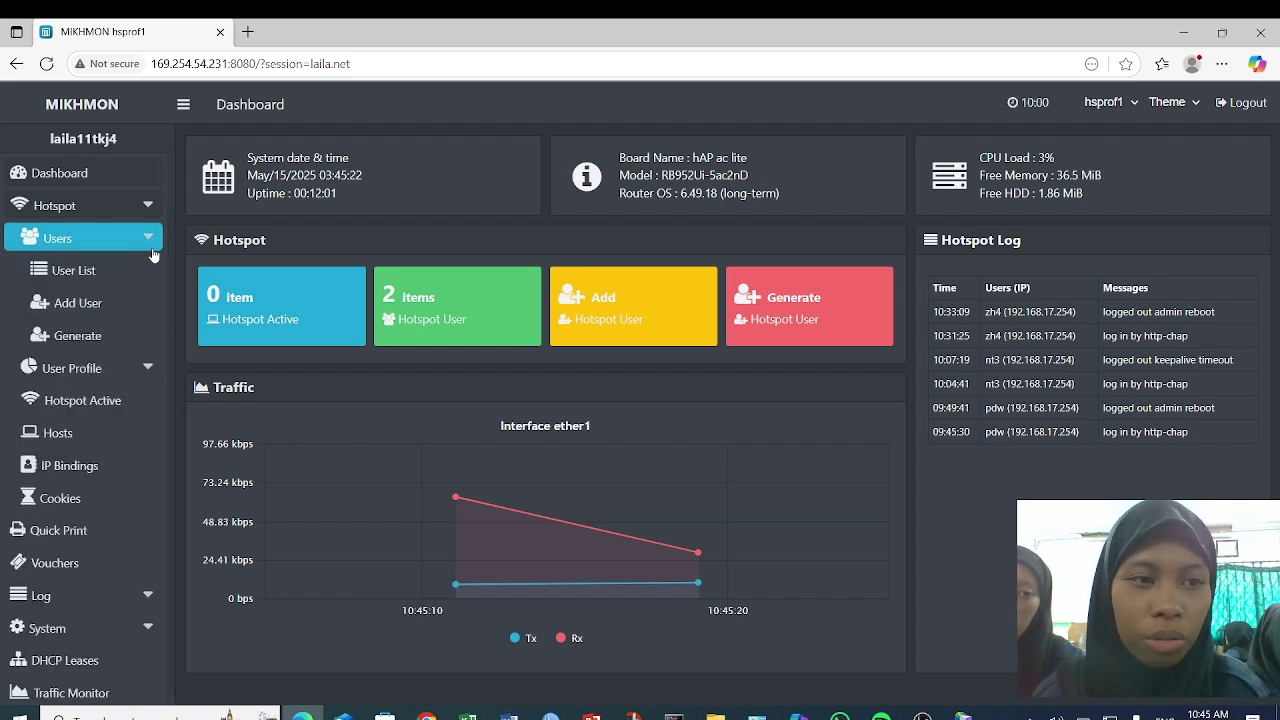
click(137, 340)
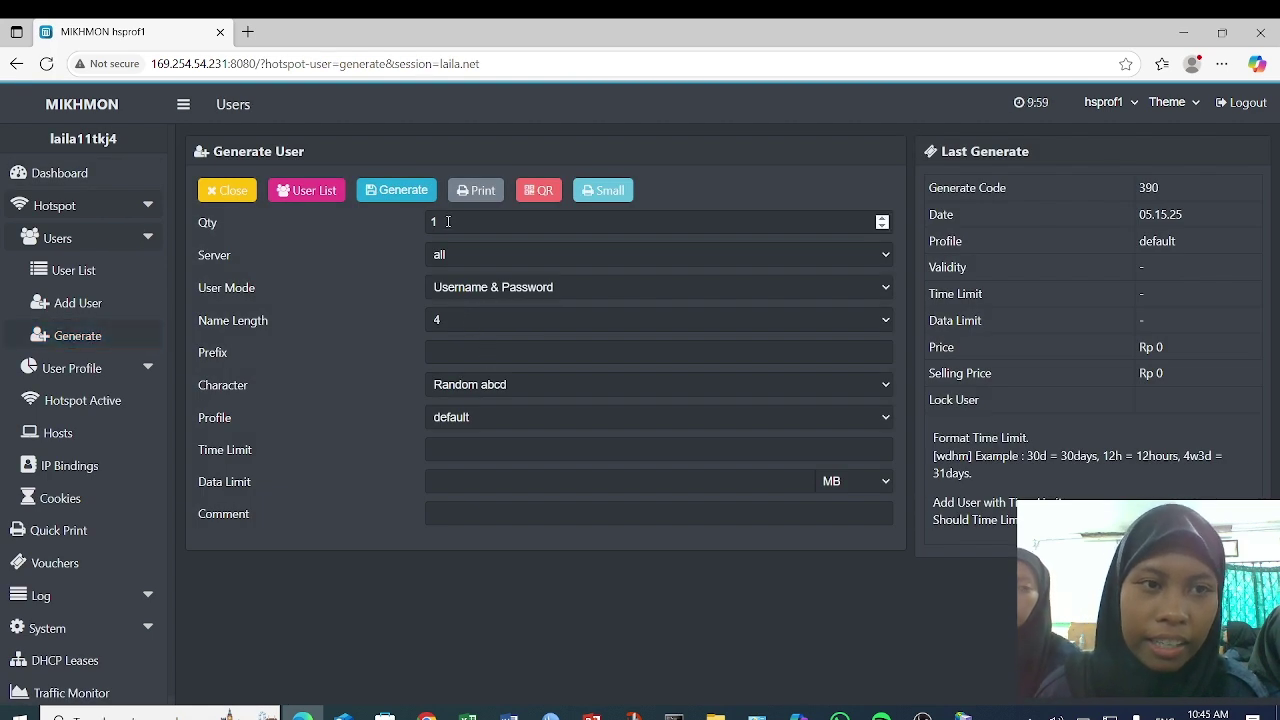
- Generate 10 users with Username = Password mode and 3-character names, then view Vouchers
click(448, 221)
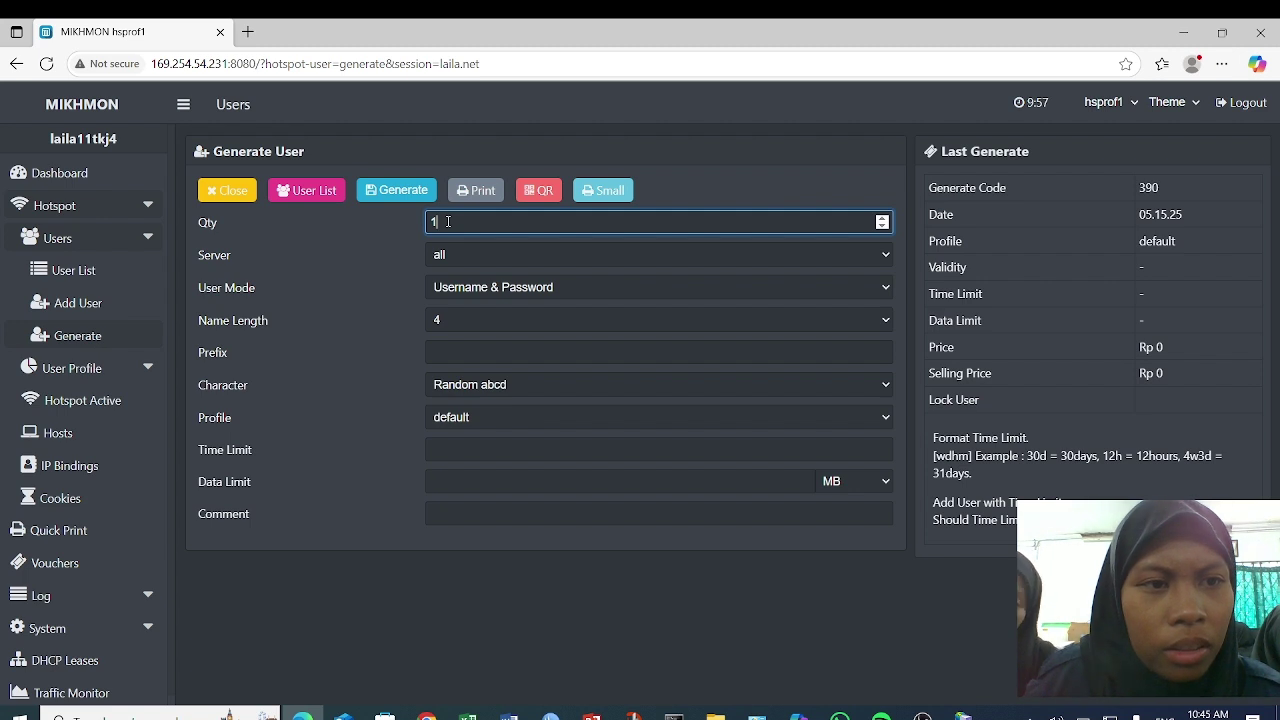
text(0)
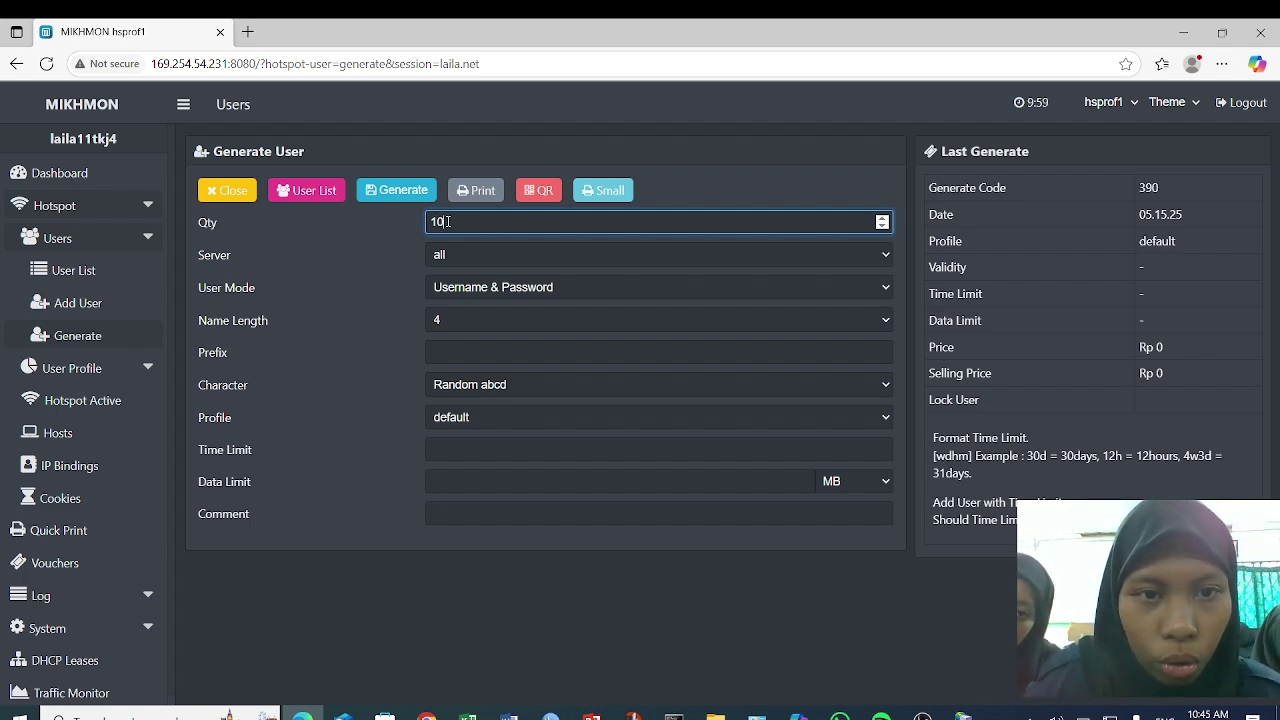
click(519, 289)
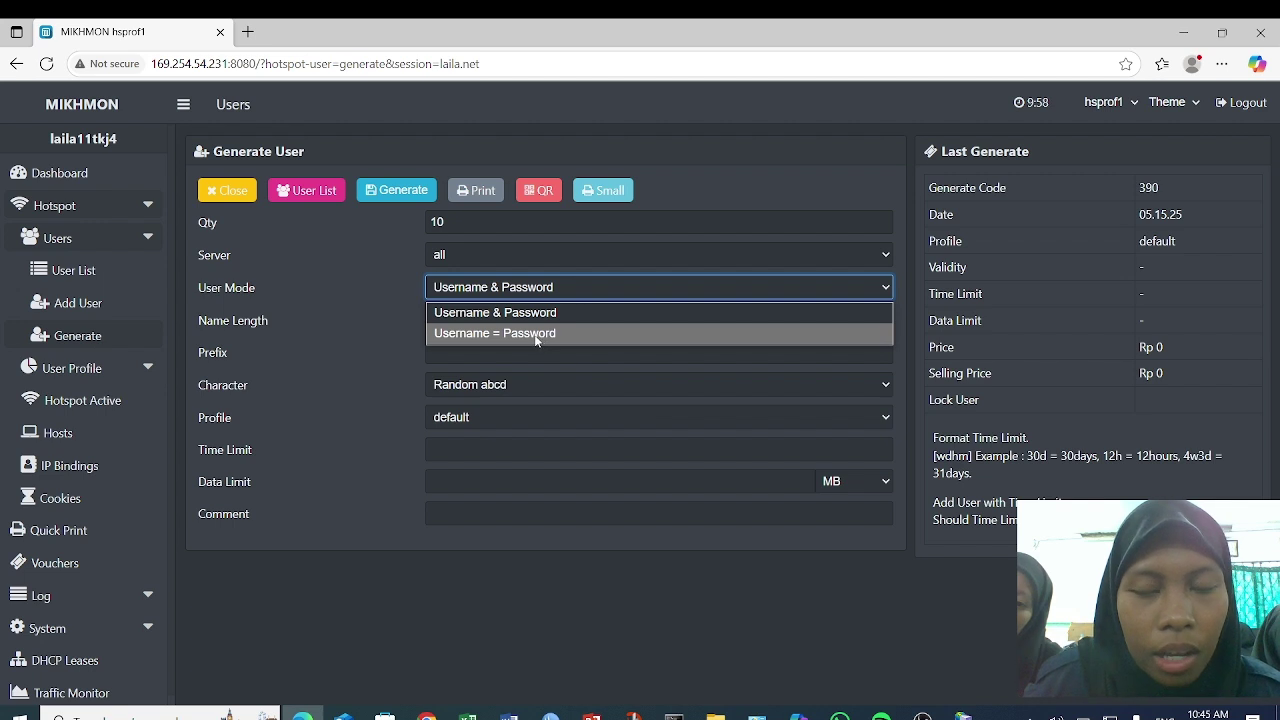
click(531, 335)
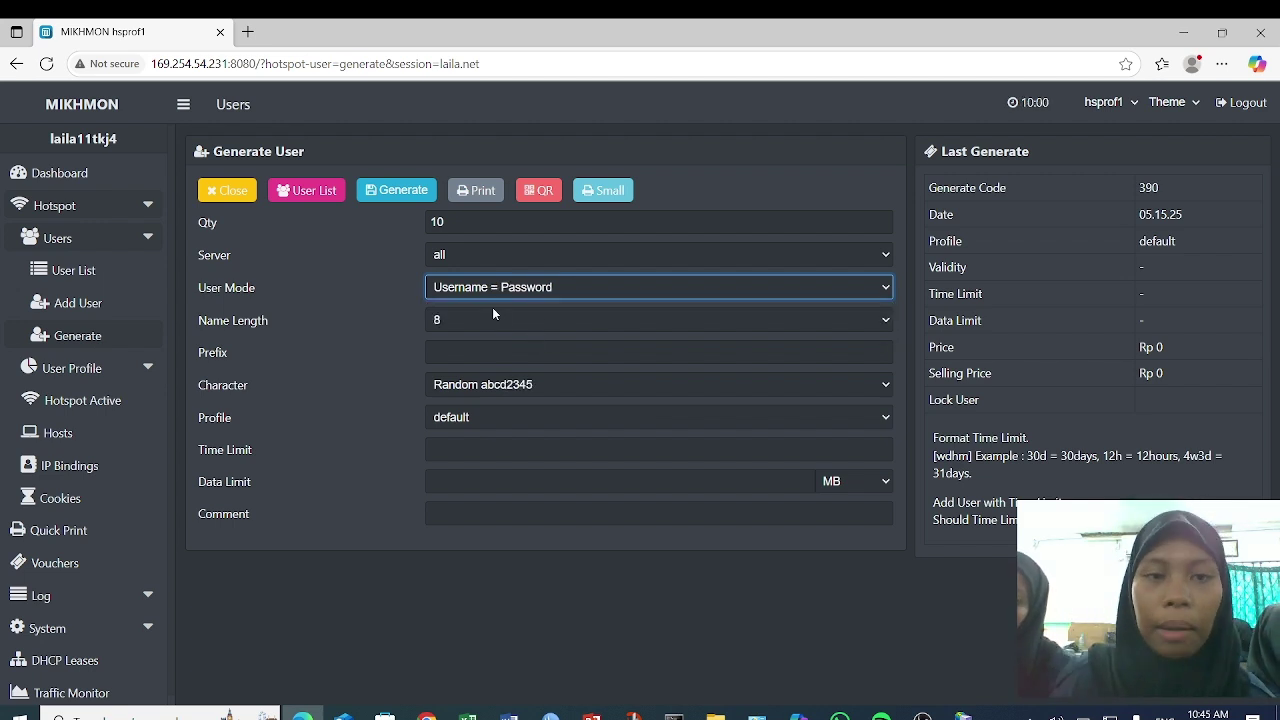
click(490, 308)
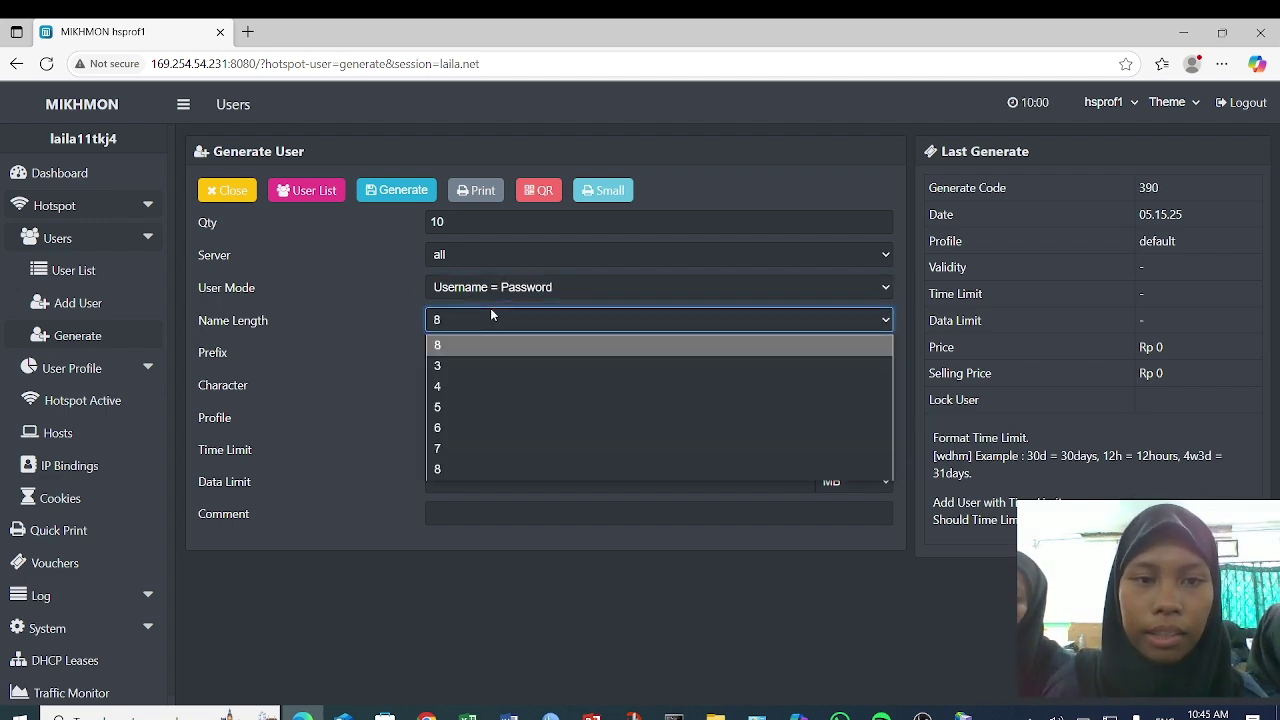
click(503, 366)
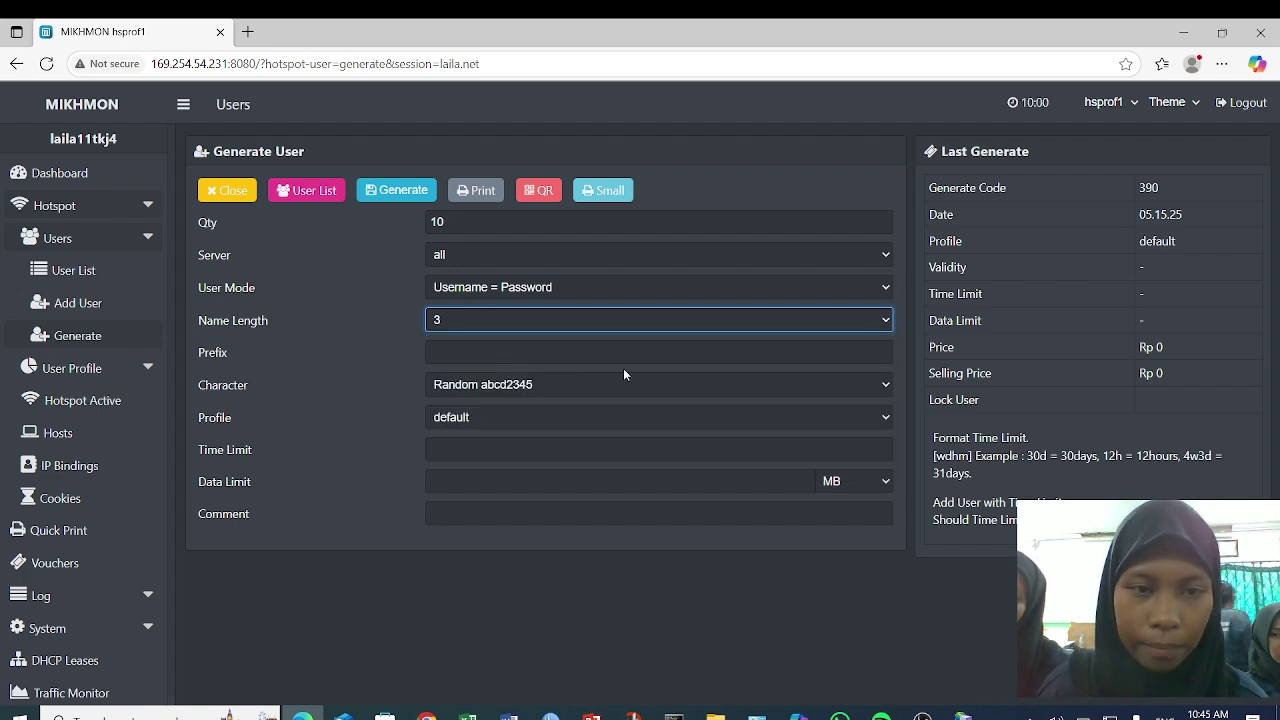
click(378, 192)
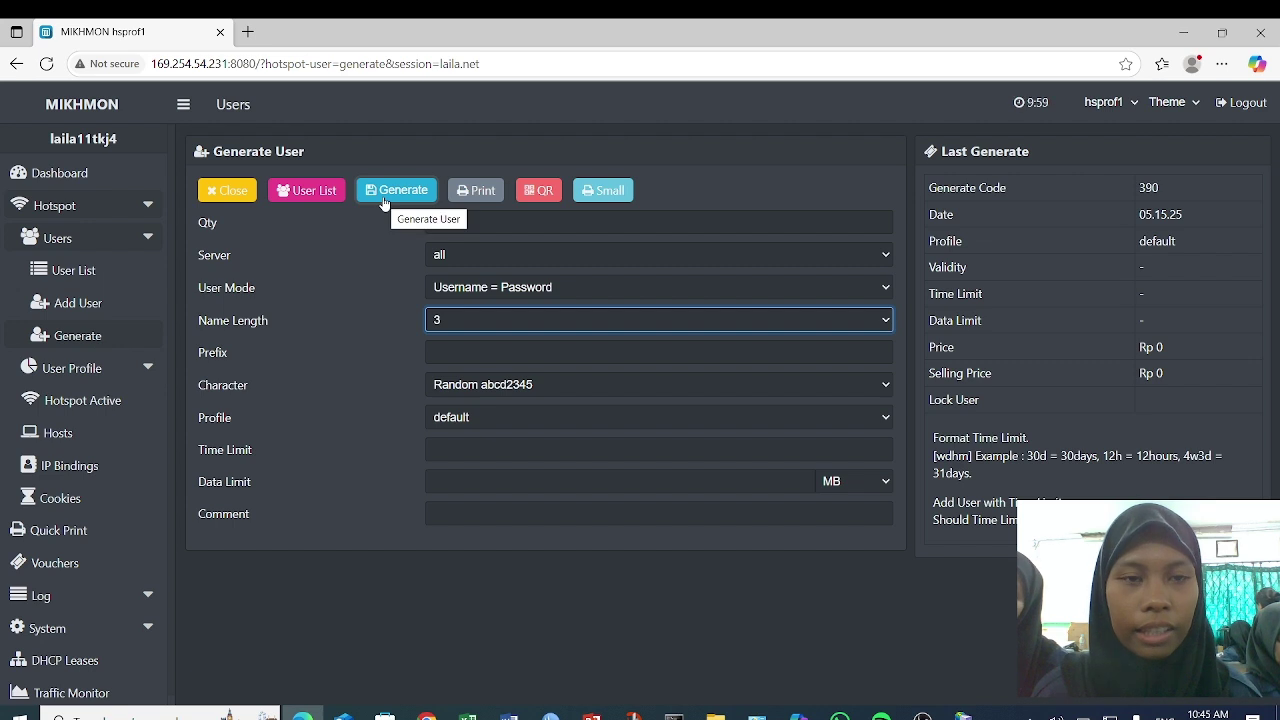
click(383, 200)
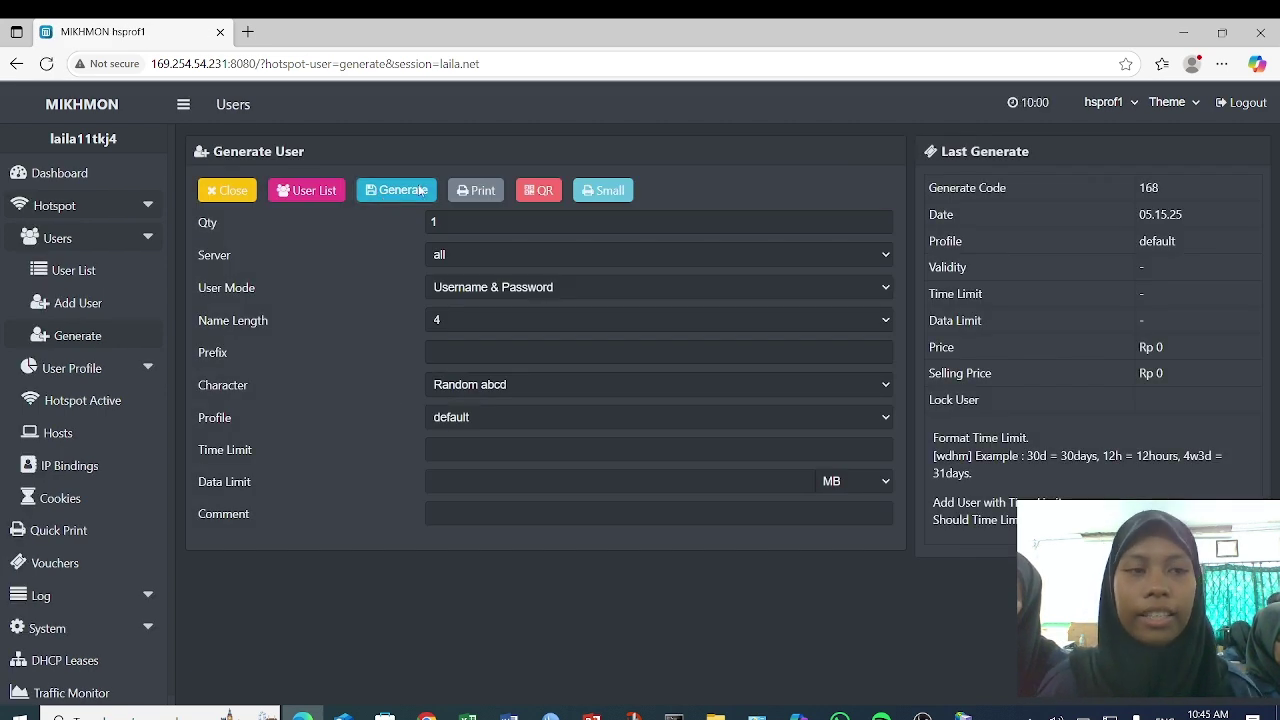
click(83, 562)
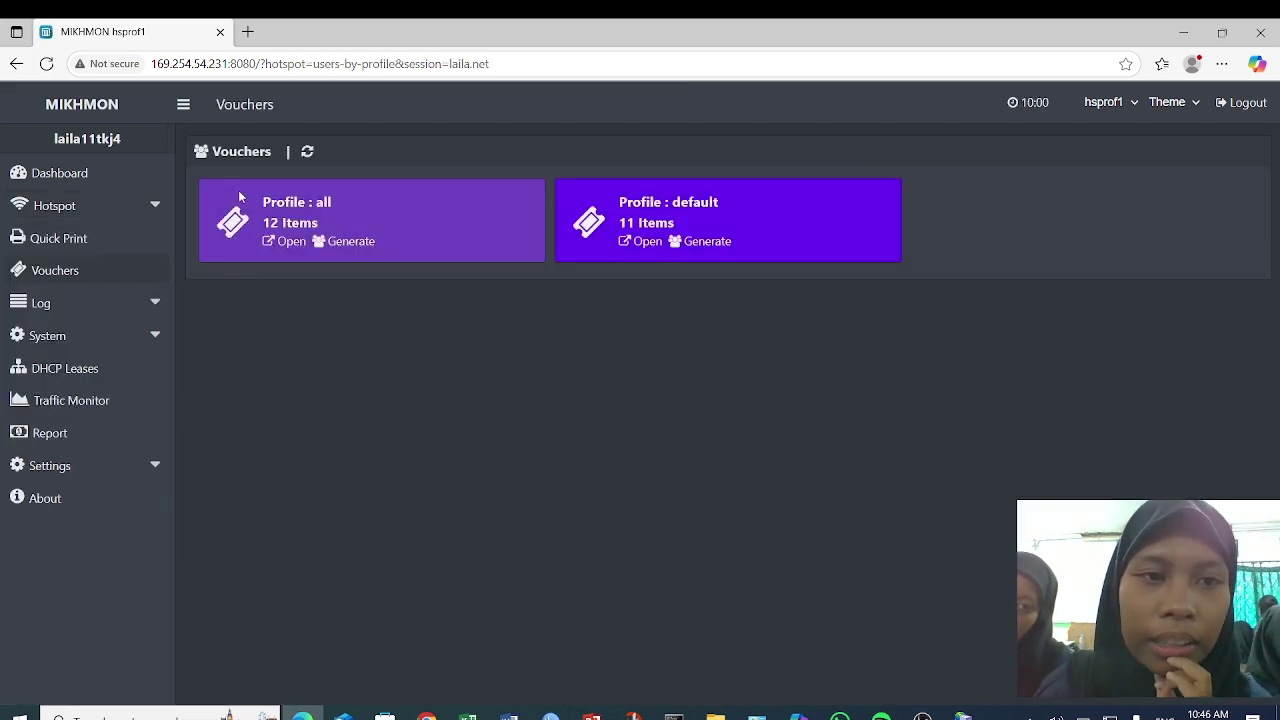
- Export the Profile all users as a script and select the first voucher's username and password
click(274, 245)
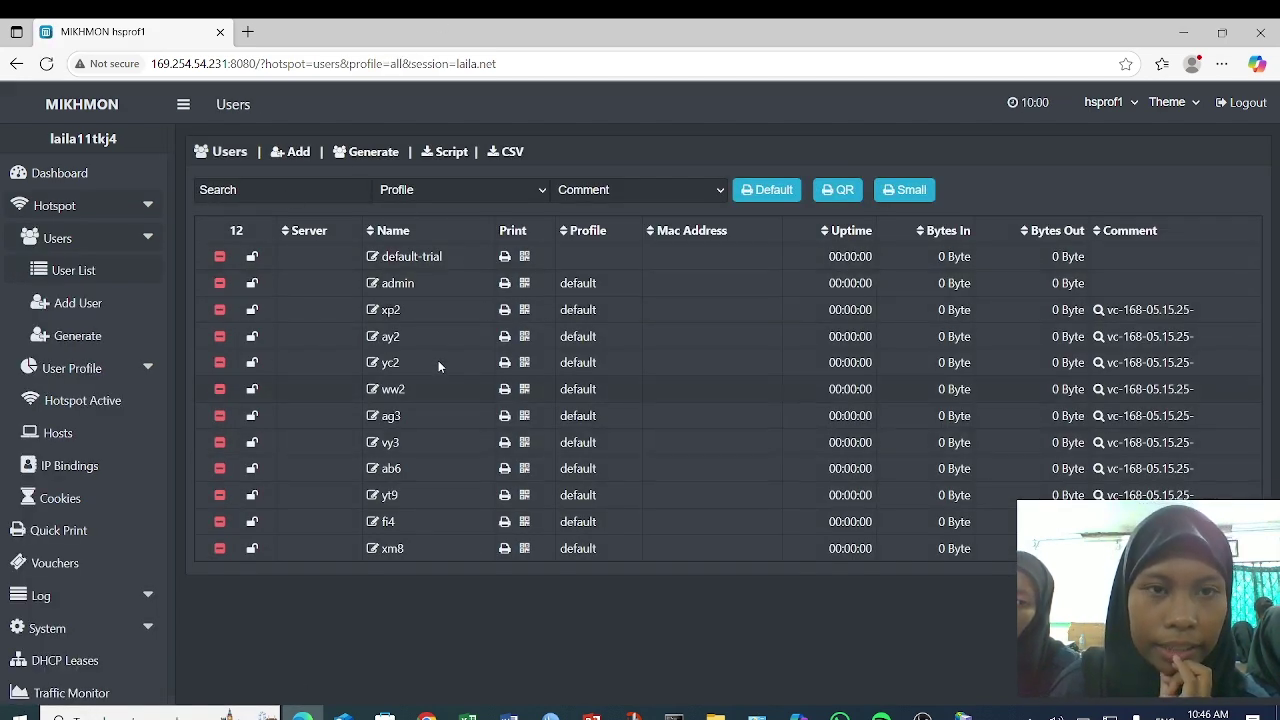
click(432, 158)
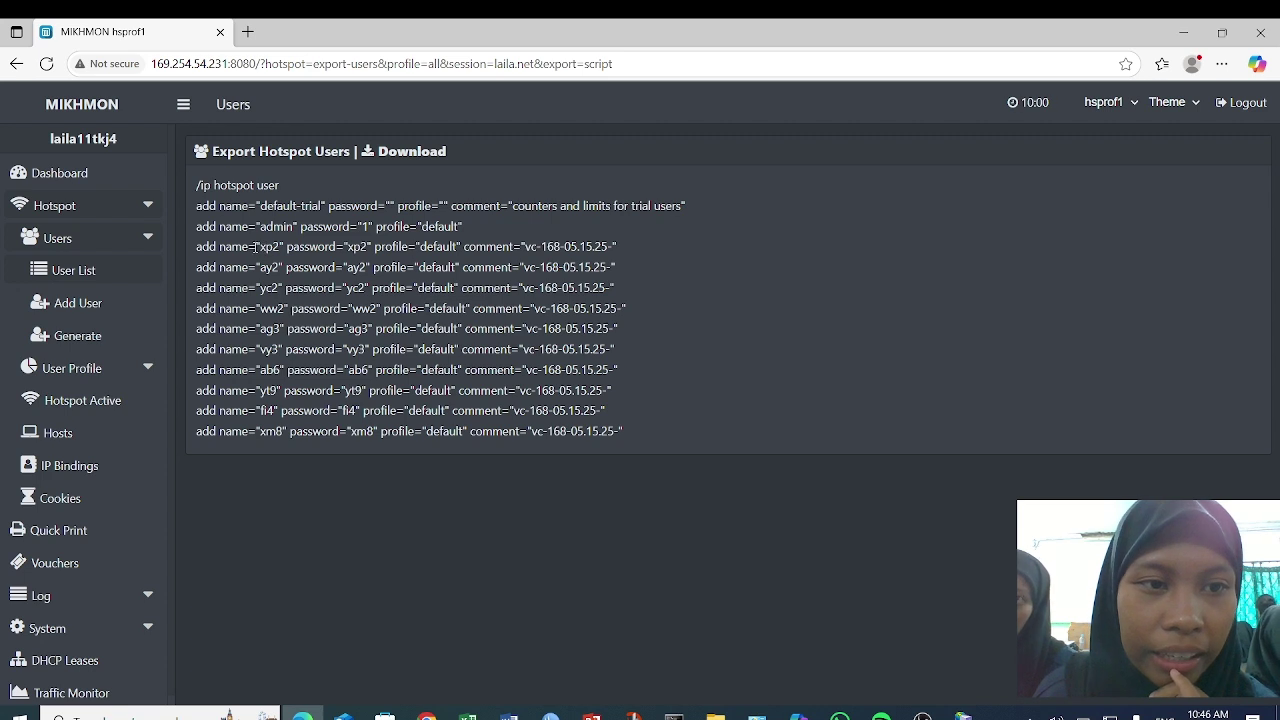
drag(256, 247, 285, 246)
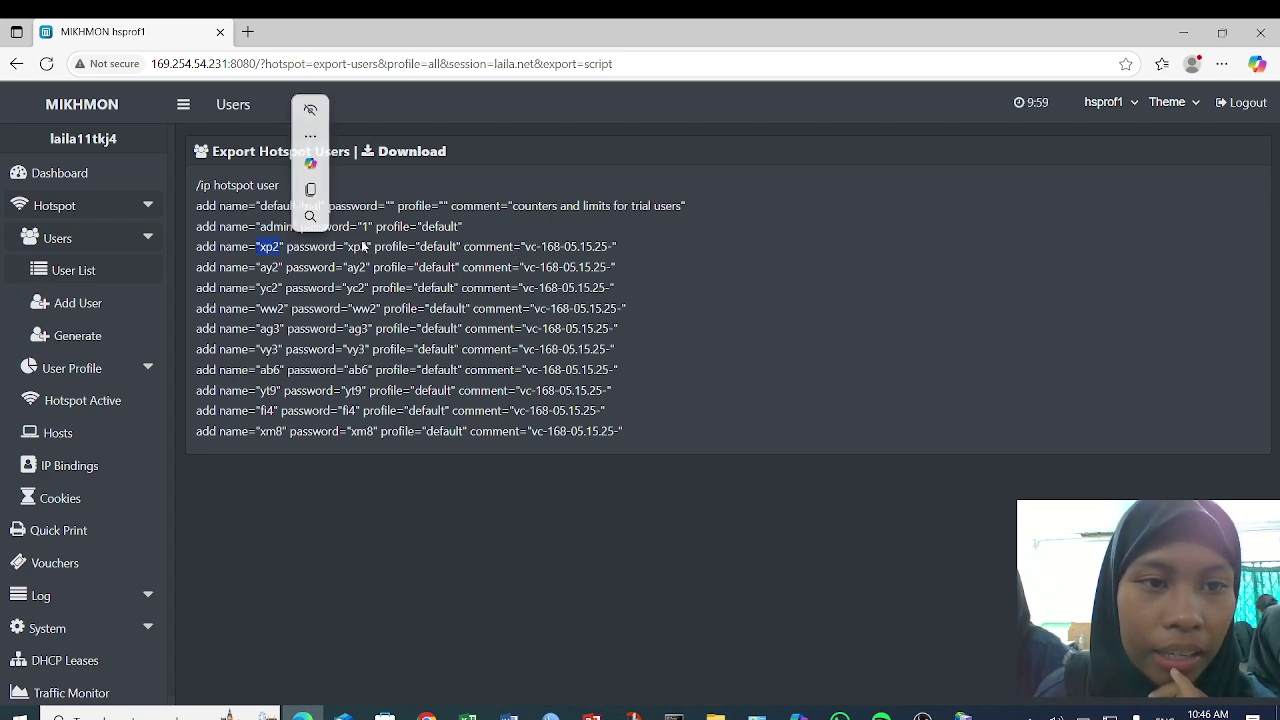
drag(347, 247, 369, 248)
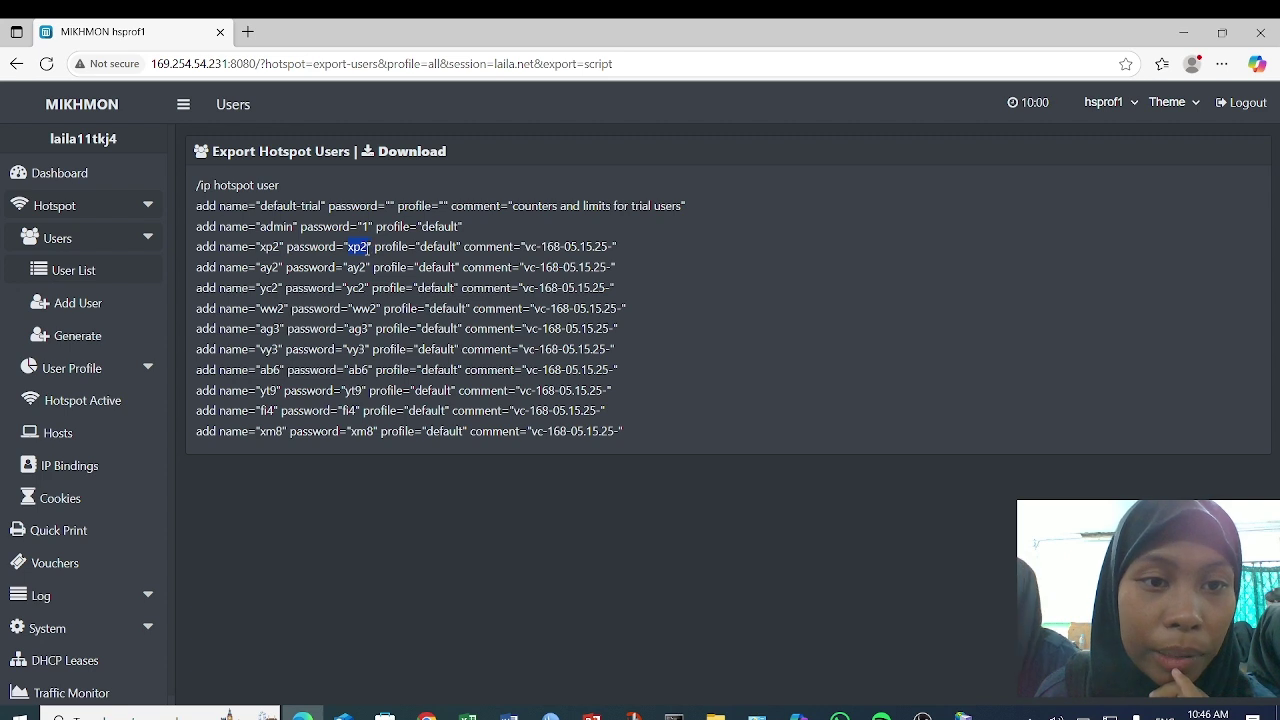
click(453, 509)
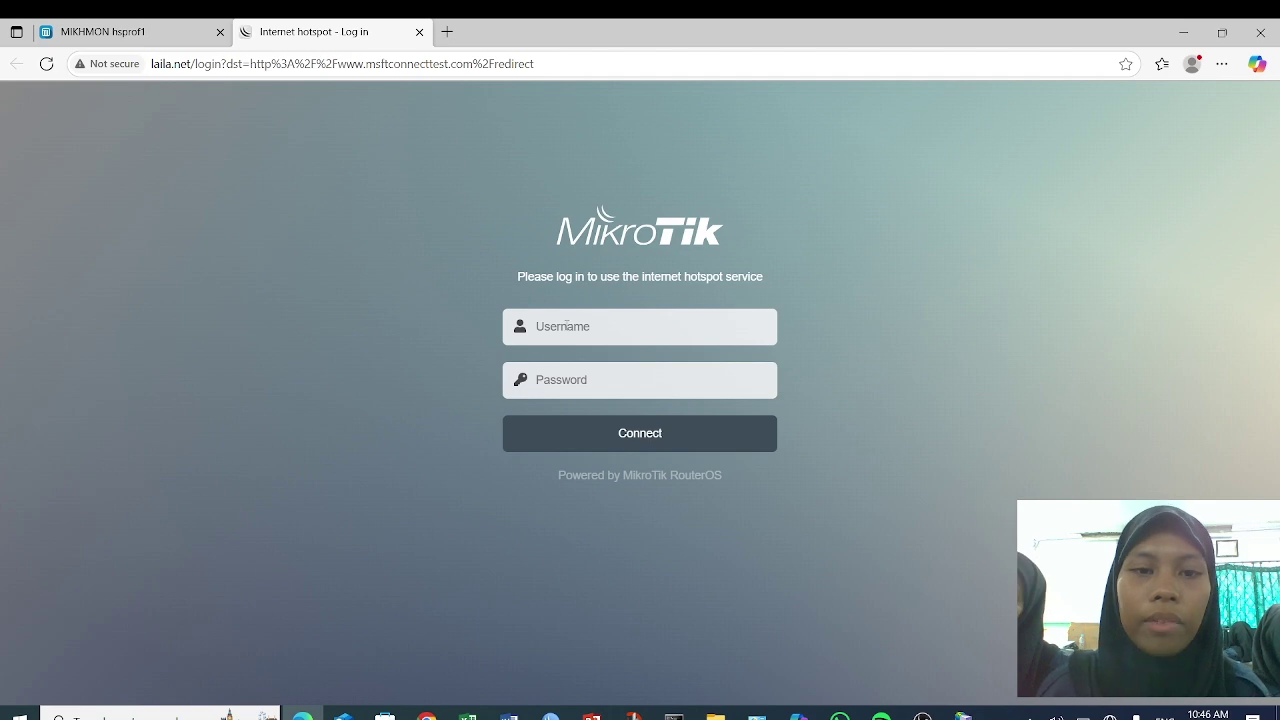
- Log in to the laila.net hotspot with the first voucher's username and password
click(566, 326)
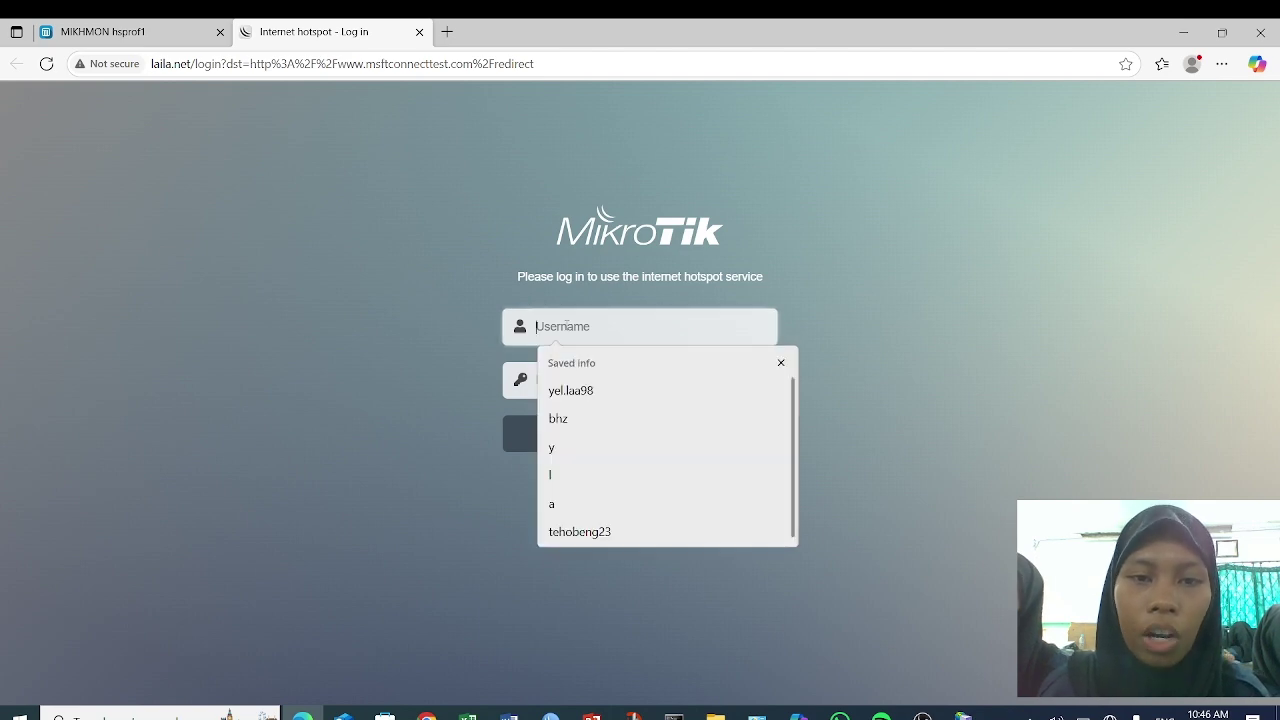
click(117, 30)
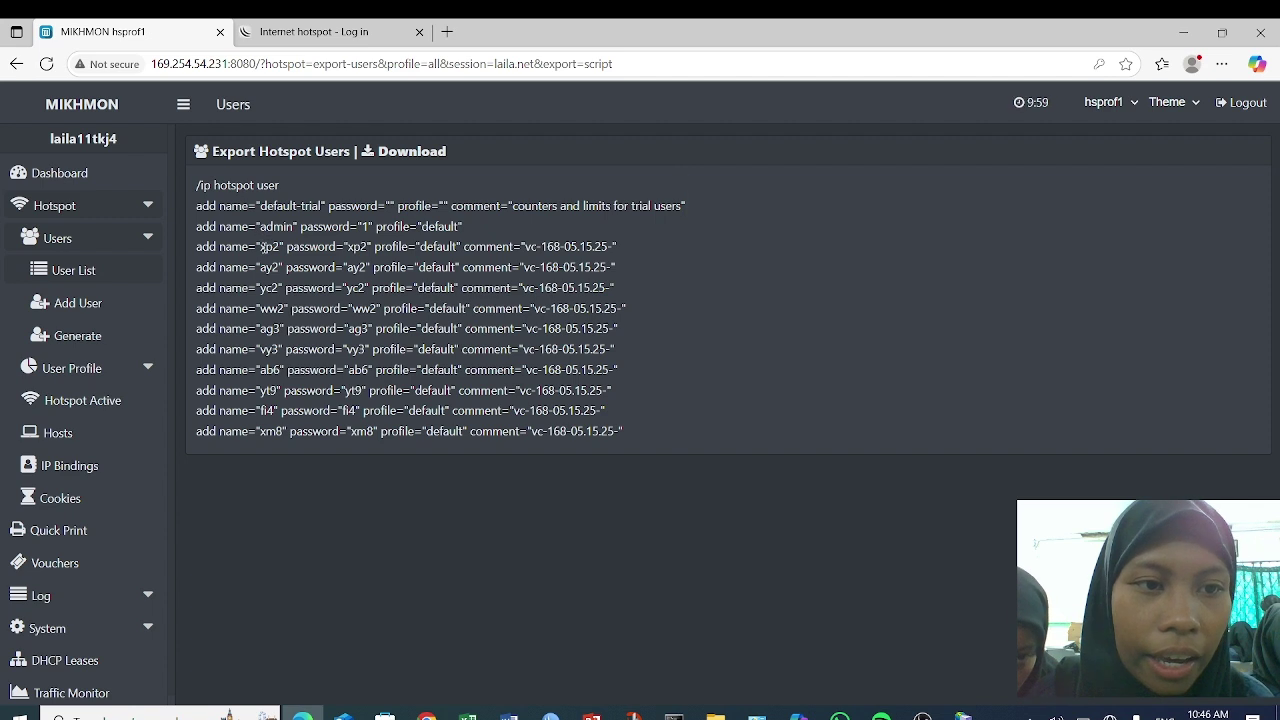
click(322, 34)
click(590, 325)
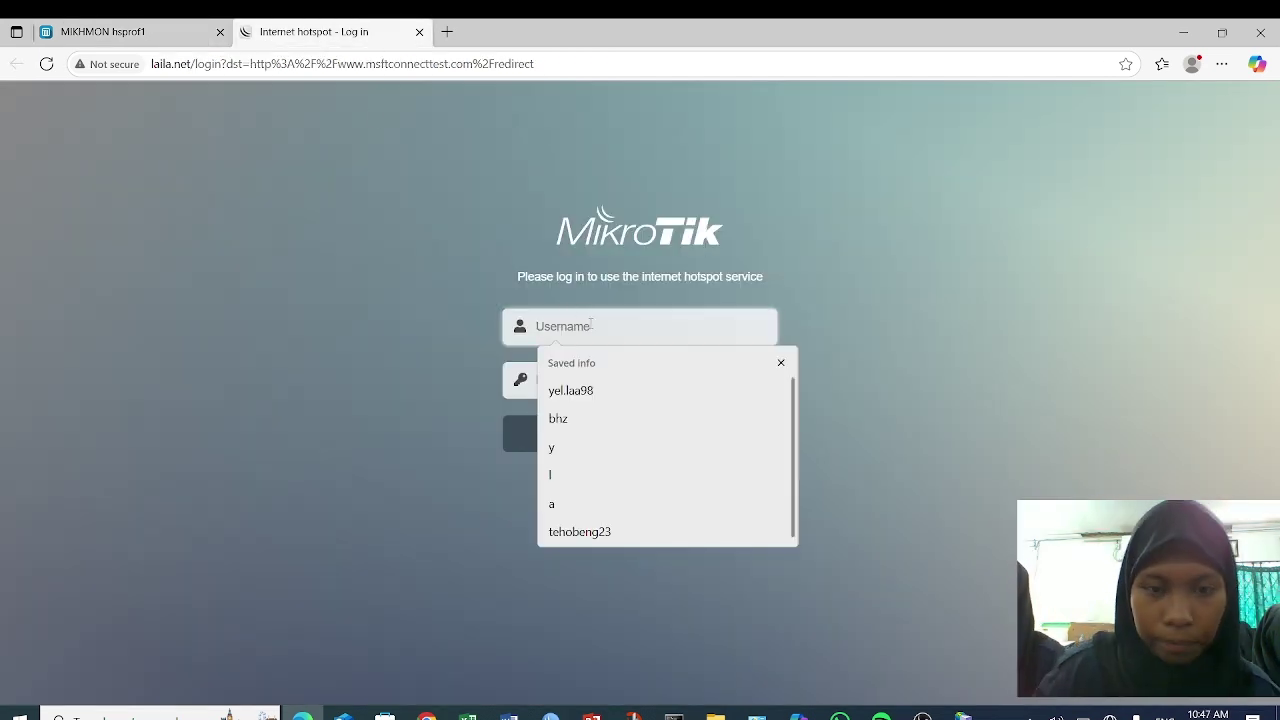
text(xp2)
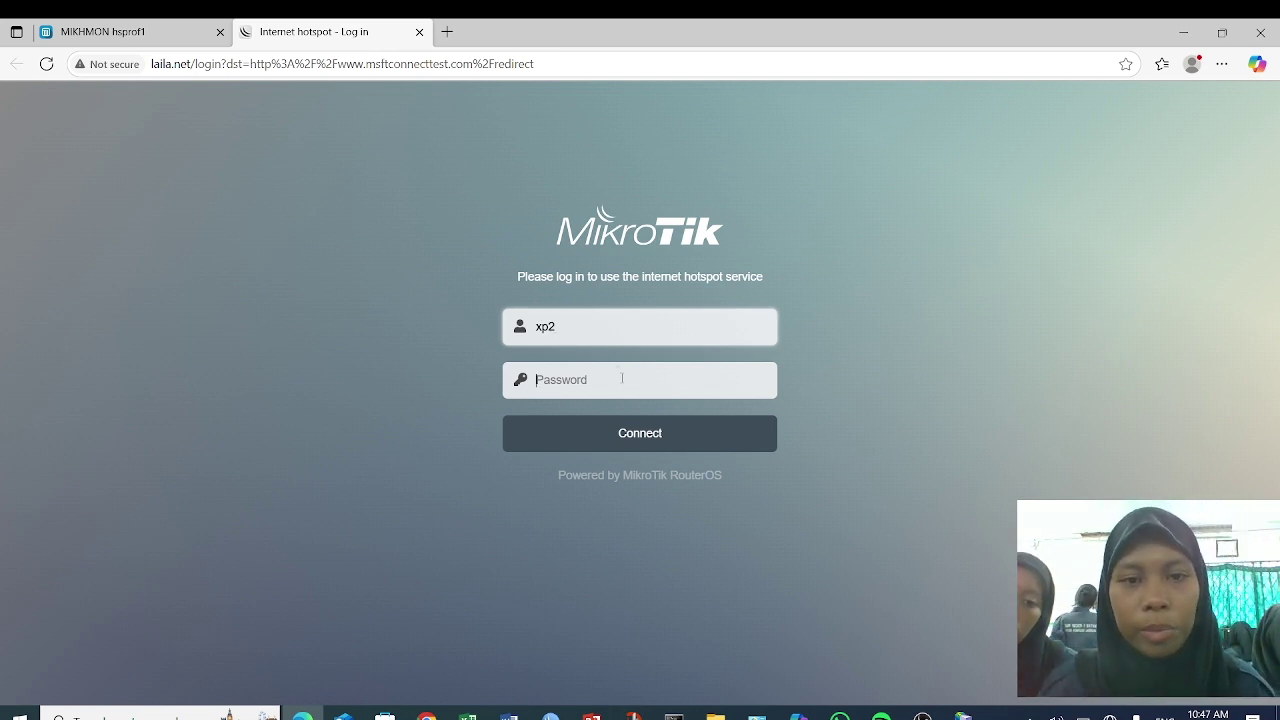
text(x)
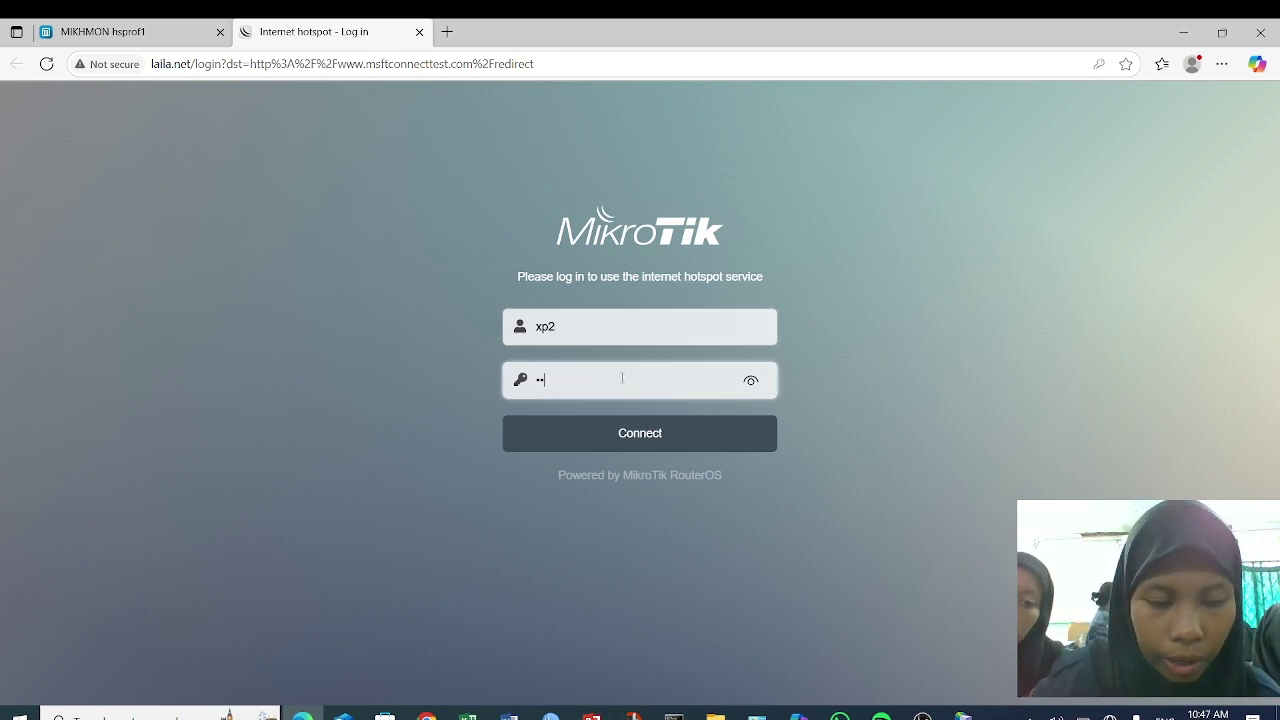
click(752, 380)
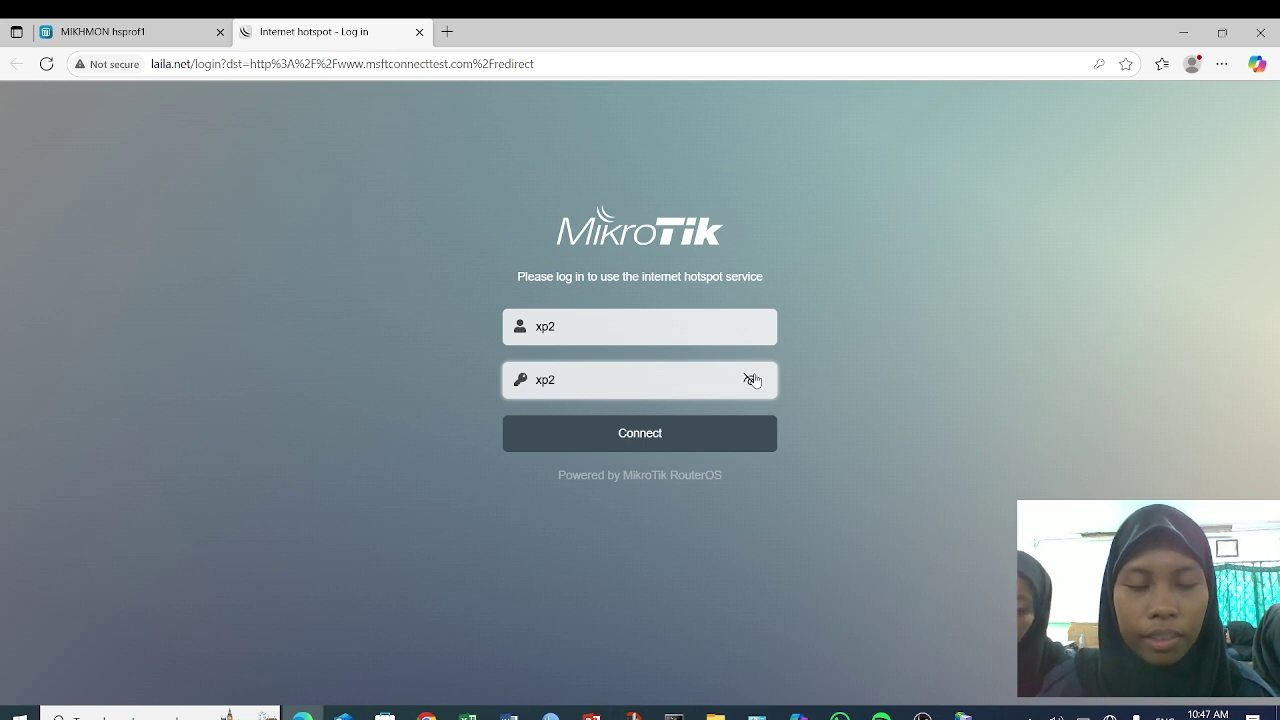
click(644, 437)
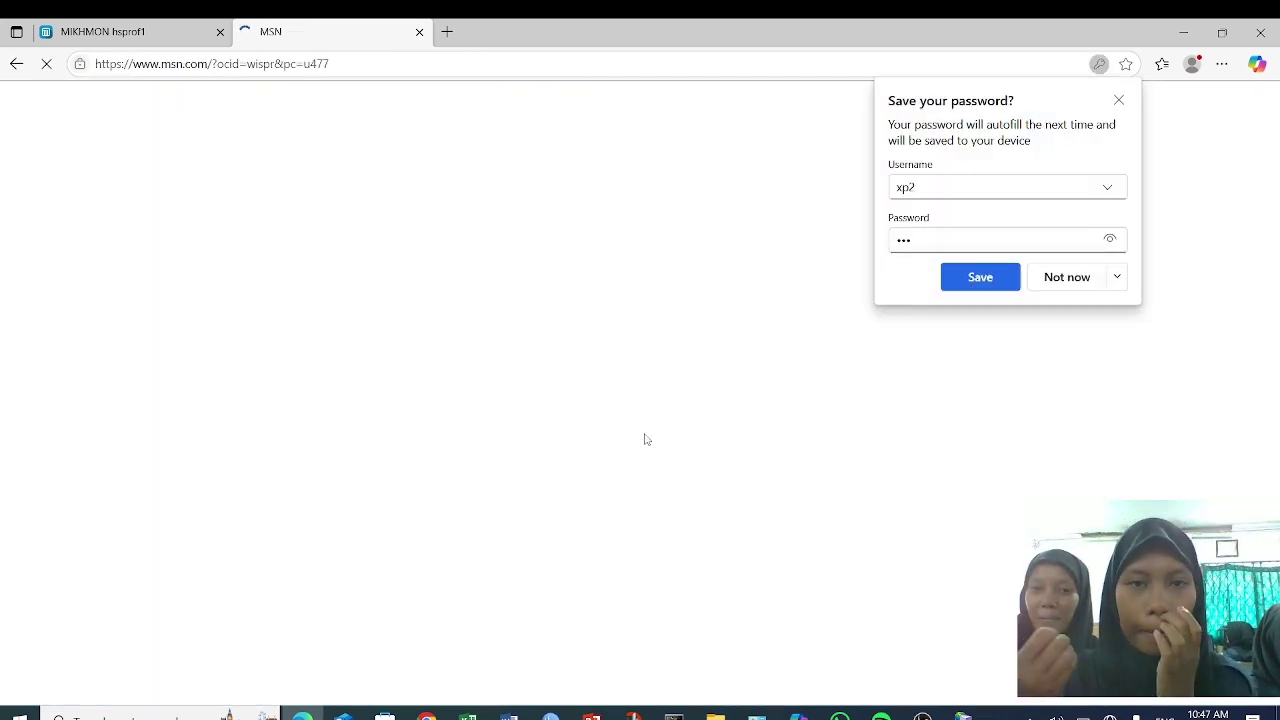